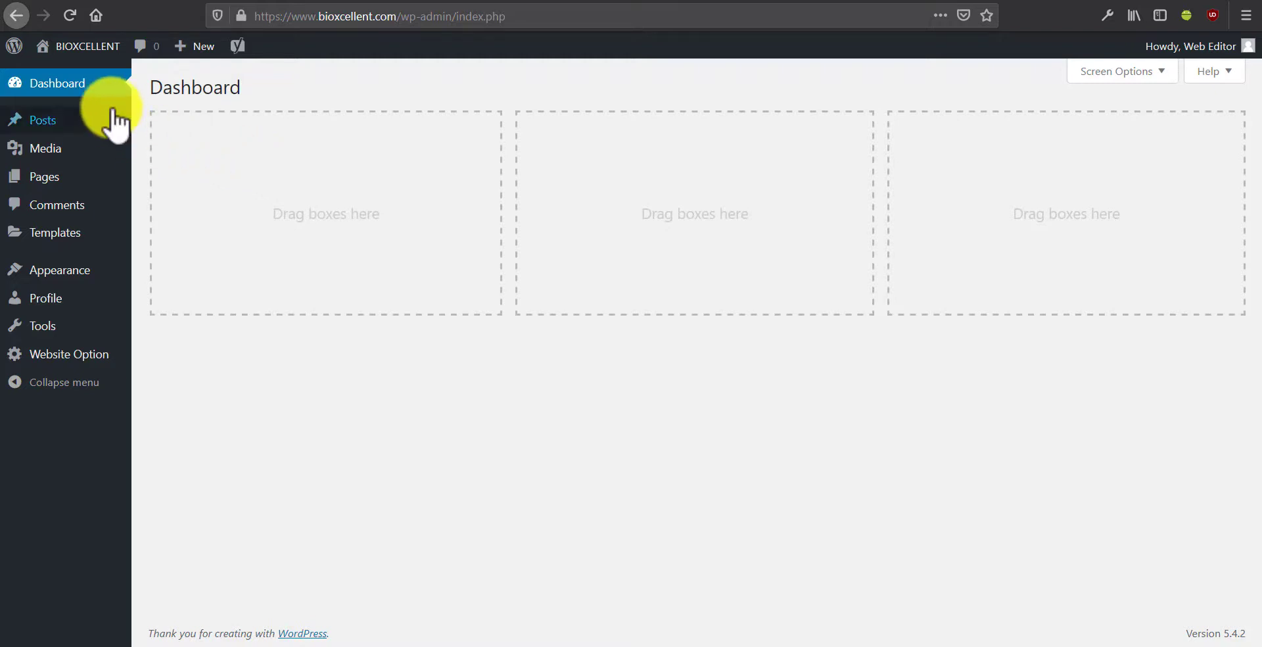
# Find the Utama front page in the site's list of pages and open it in the Page Editor
pyautogui.moveTo(113, 114)
pyautogui.moveTo(89, 176)
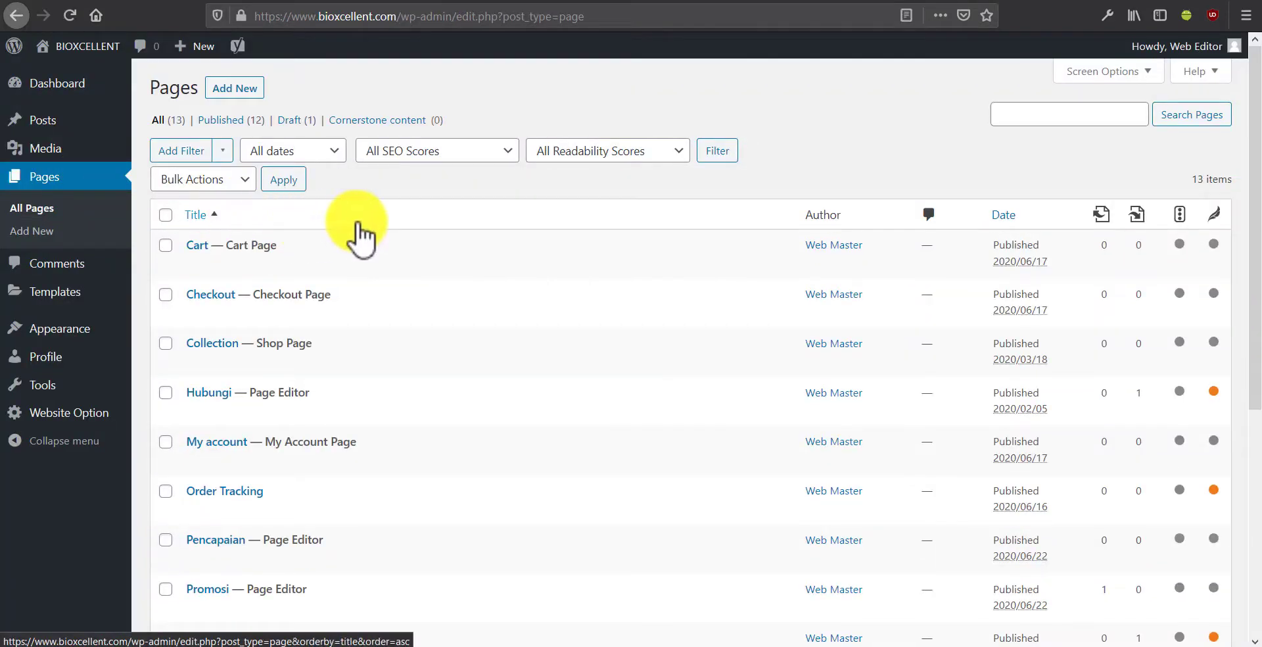
pyautogui.scroll(-5, 361, 240)
pyautogui.scroll(4, 372, 366)
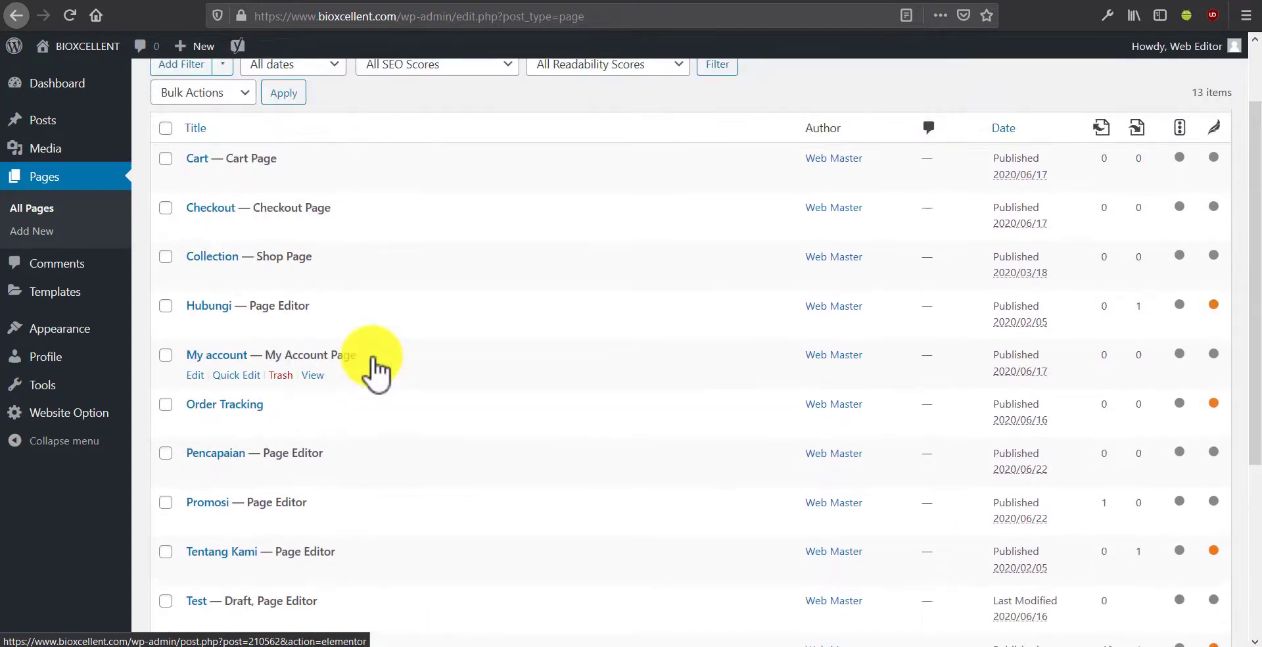
pyautogui.scroll(-3, 373, 357)
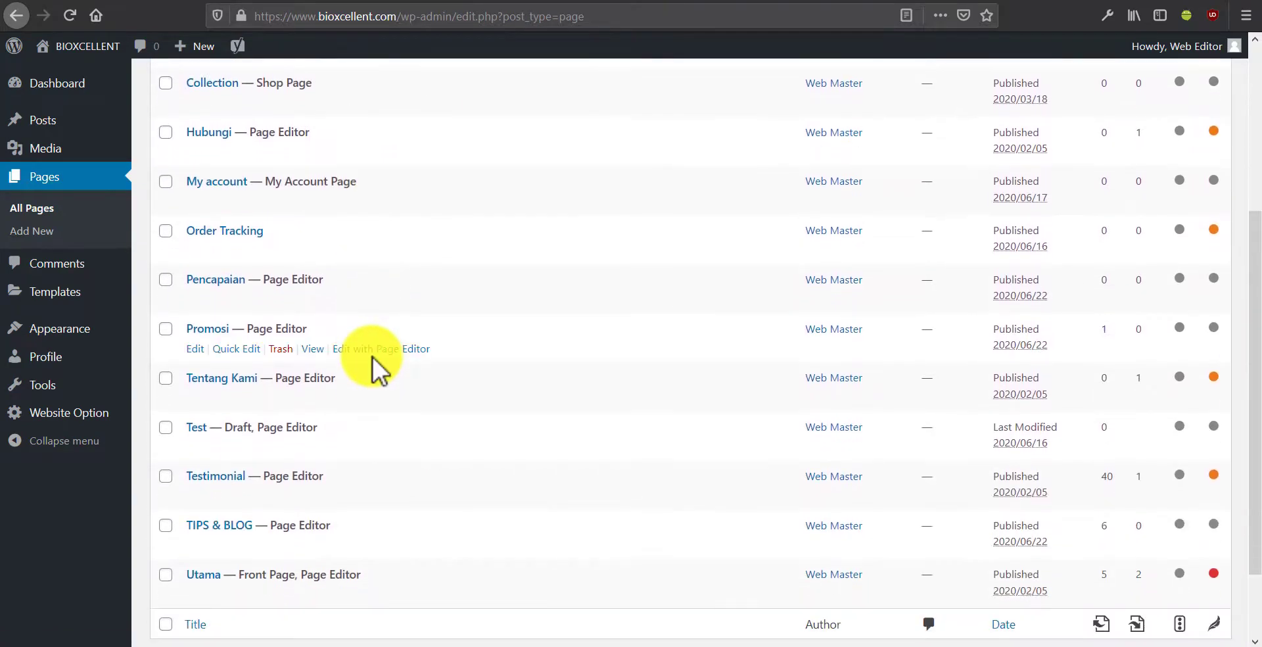
pyautogui.scroll(3, 372, 366)
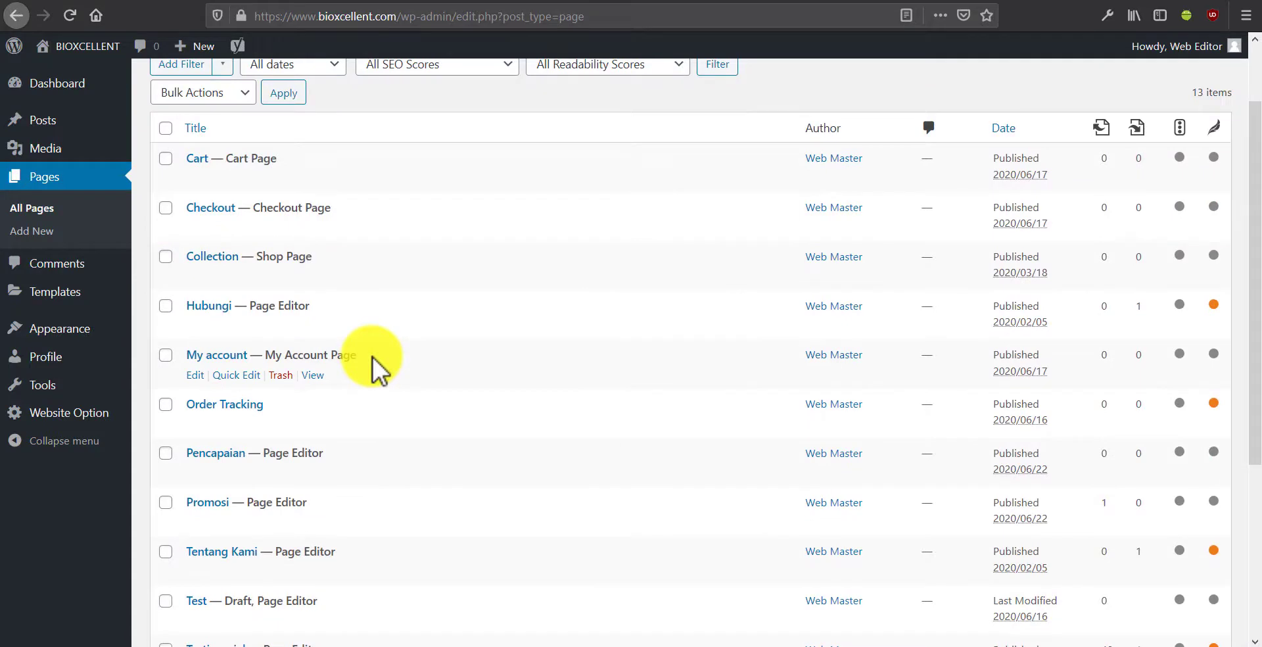
pyautogui.scroll(-3, 372, 367)
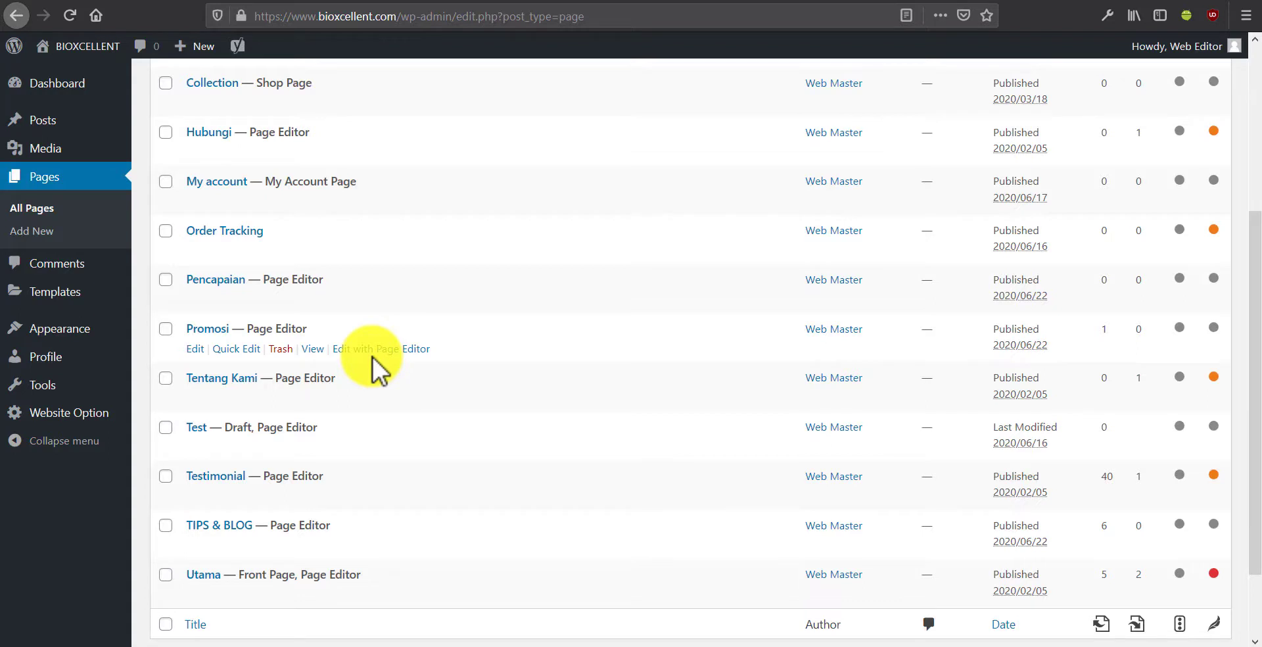
pyautogui.scroll(-2, 372, 366)
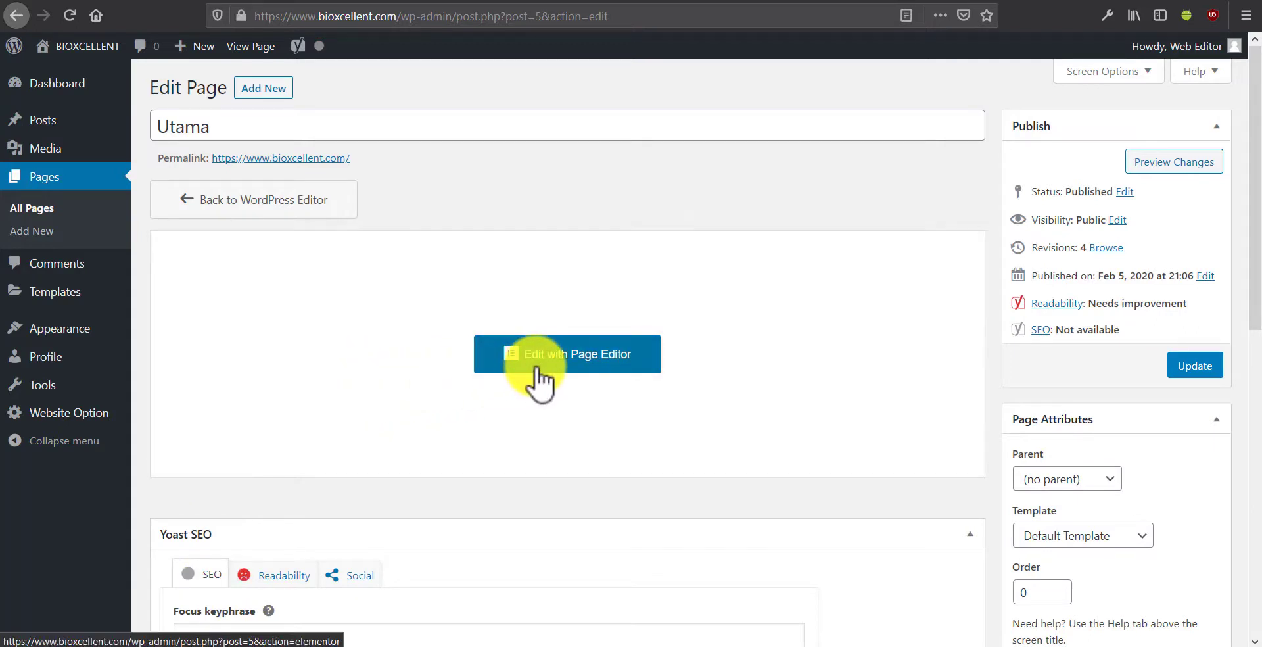
pyautogui.click(557, 358)
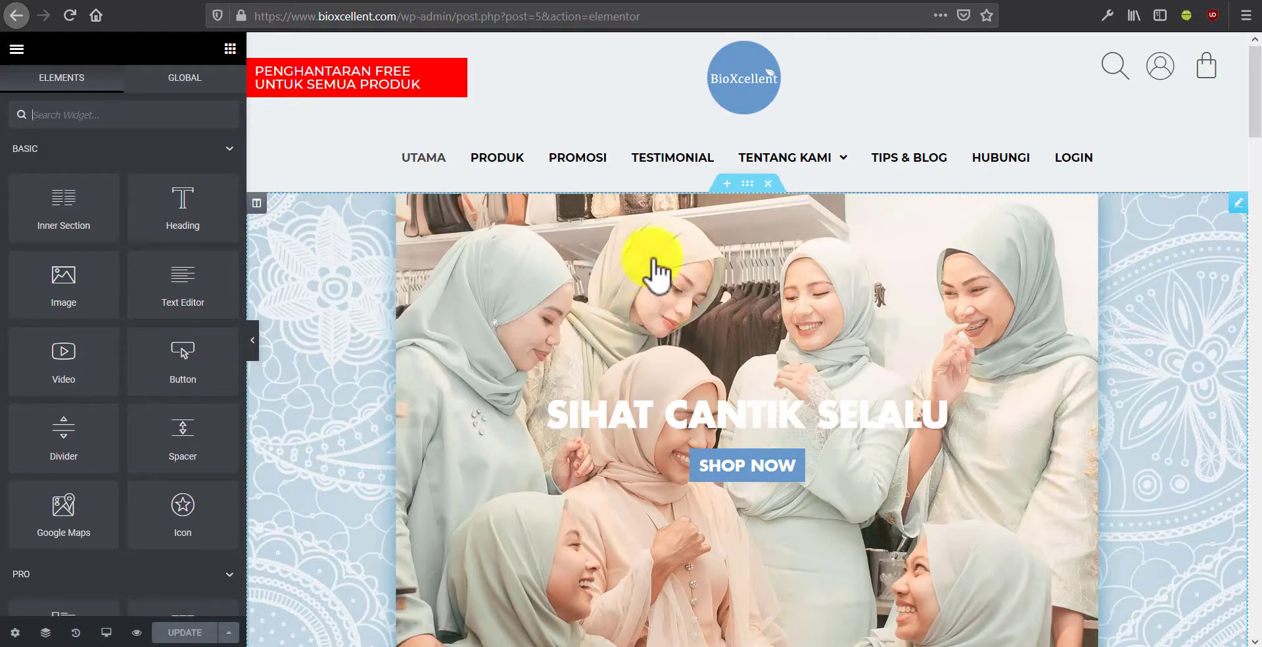
# Look through the Utama page's sections, from the top banner to the Instagram and Facebook blocks and back
pyautogui.scroll(-10, 831, 324)
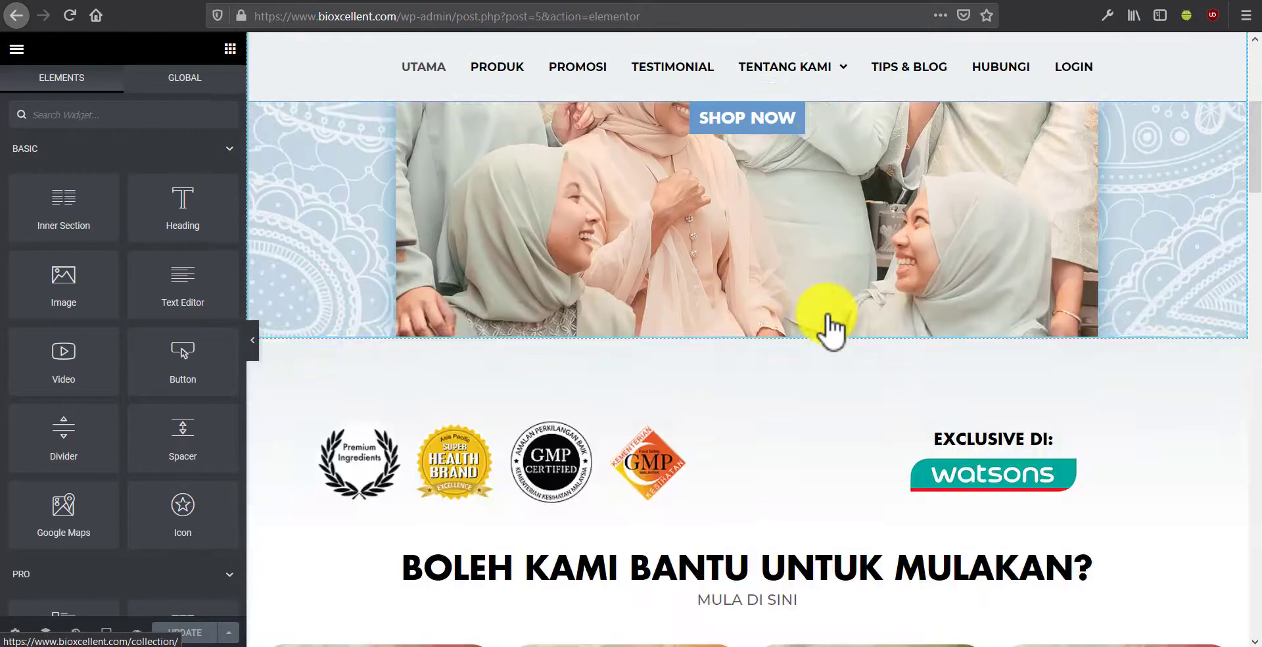
pyautogui.scroll(-15, 831, 324)
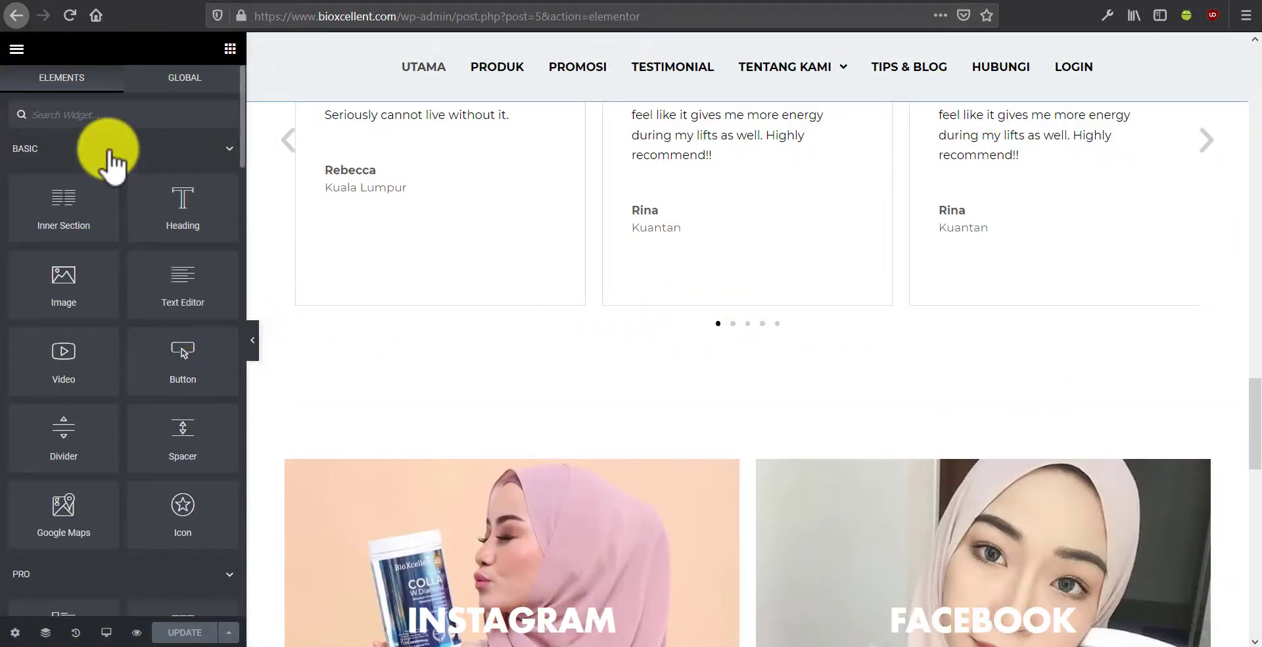
pyautogui.scroll(8, 403, 358)
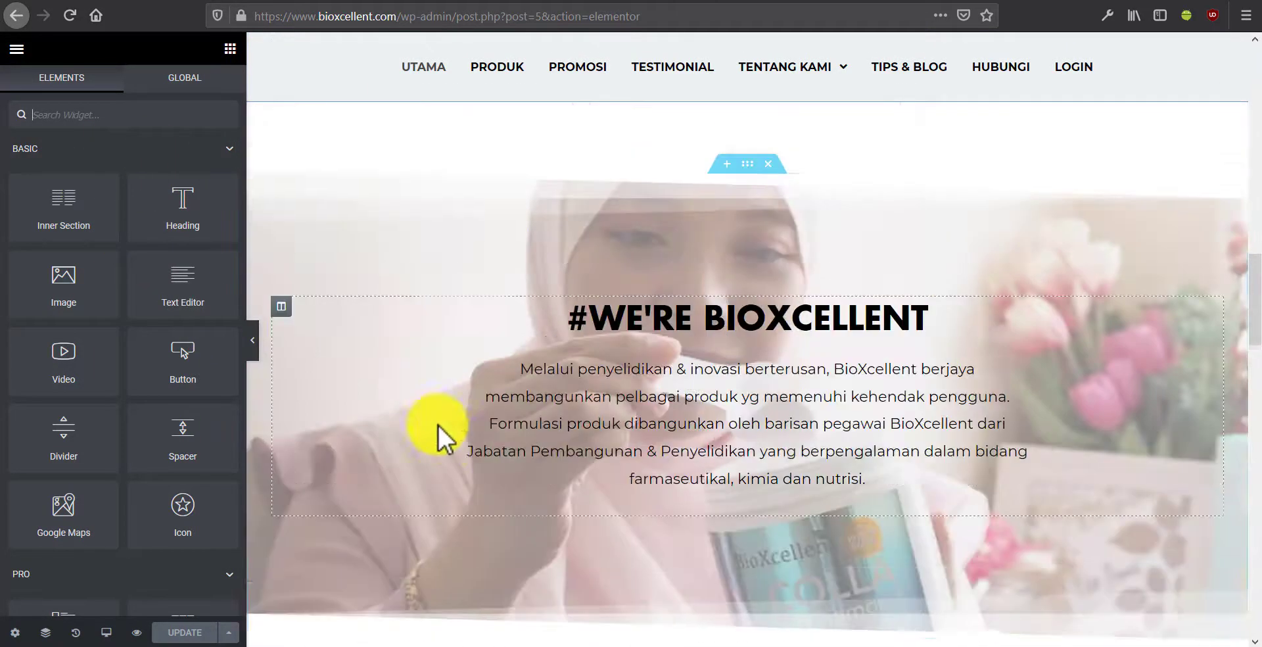
pyautogui.scroll(12, 438, 424)
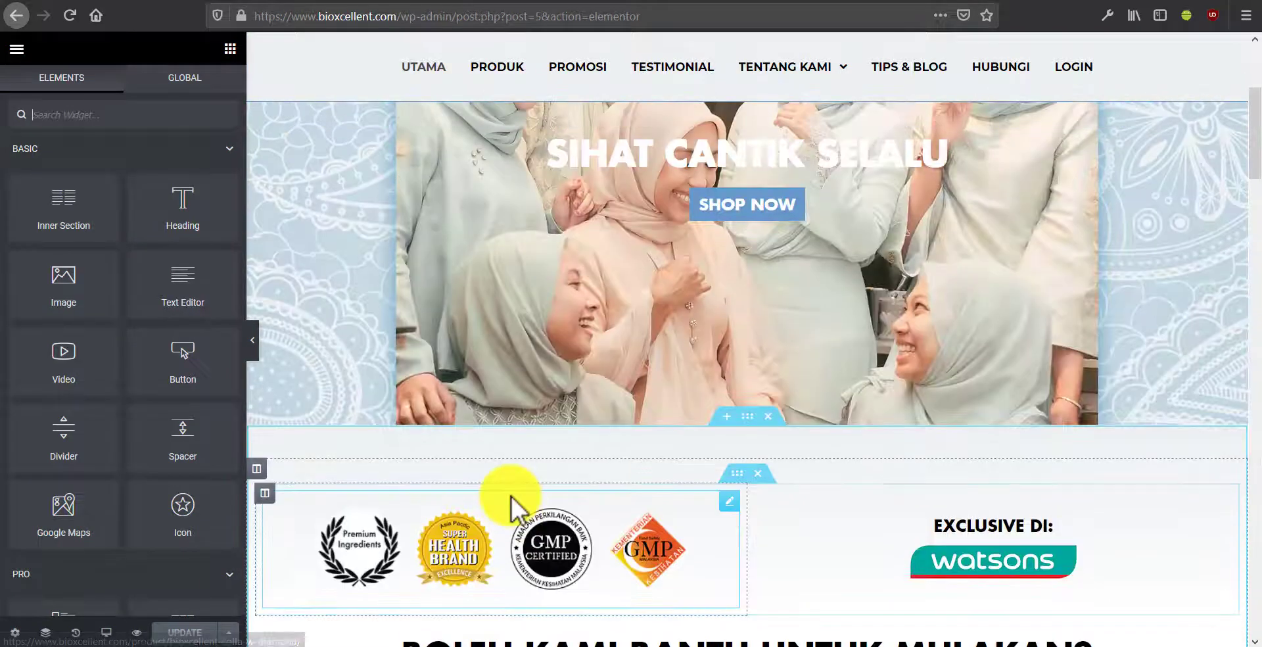
pyautogui.scroll(3, 513, 506)
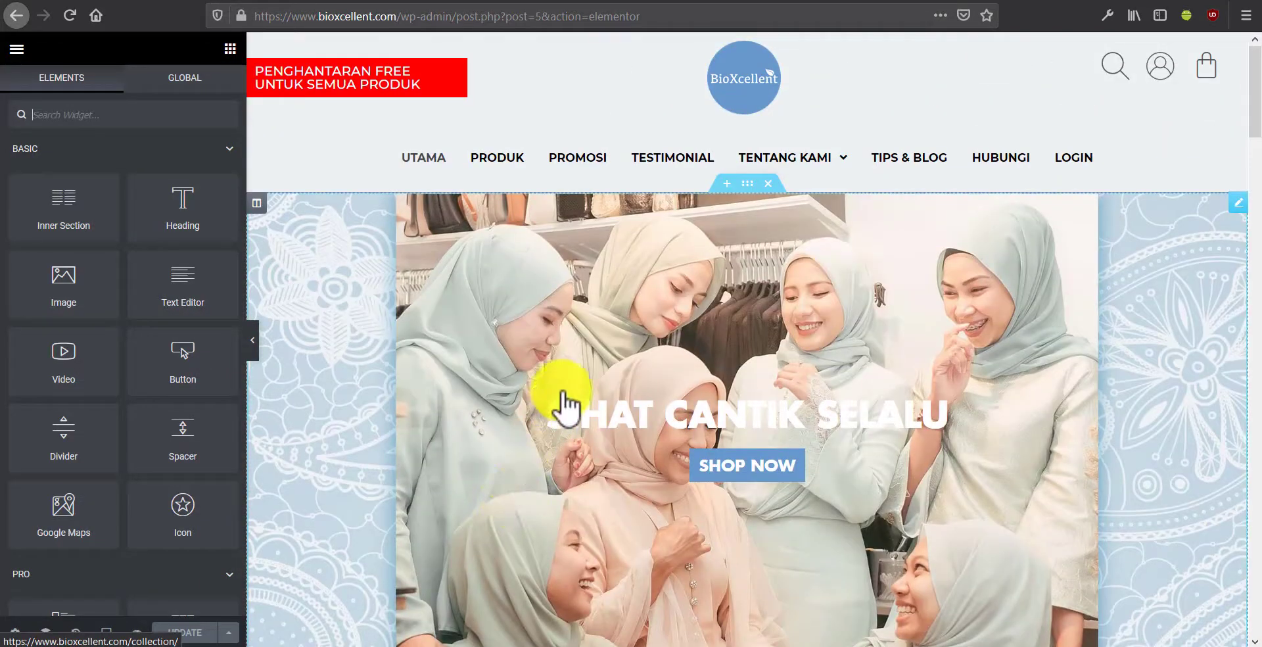
pyautogui.scroll(-5, 747, 253)
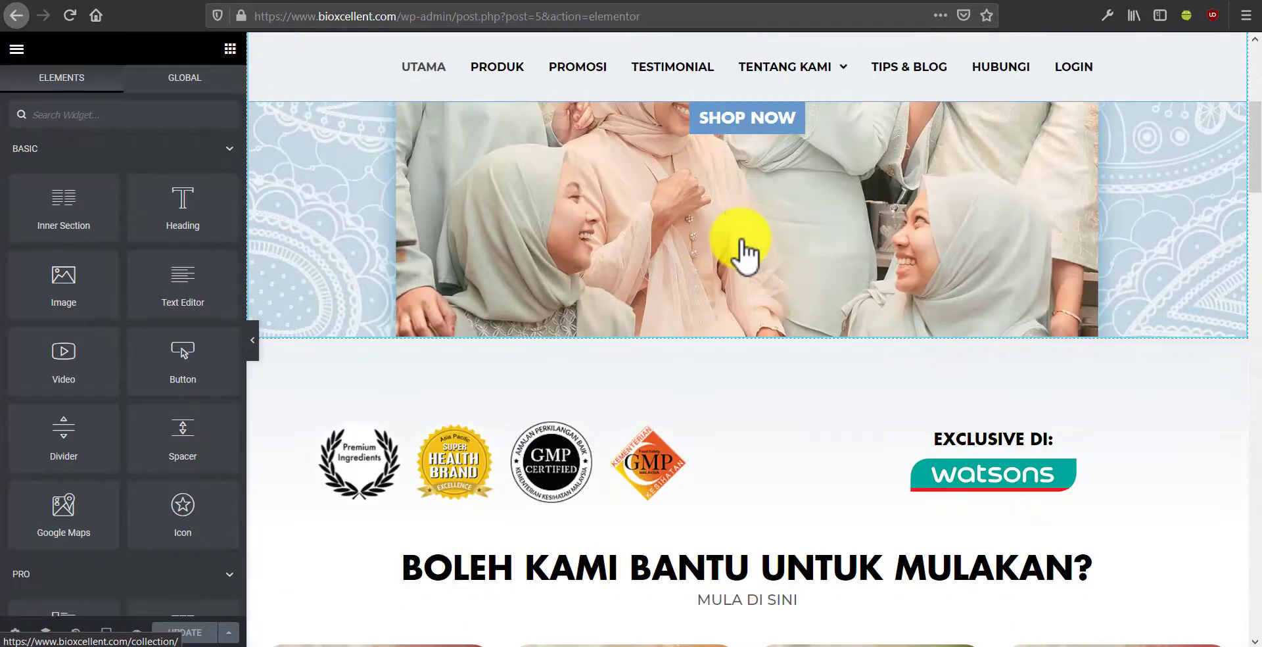
pyautogui.scroll(4, 742, 253)
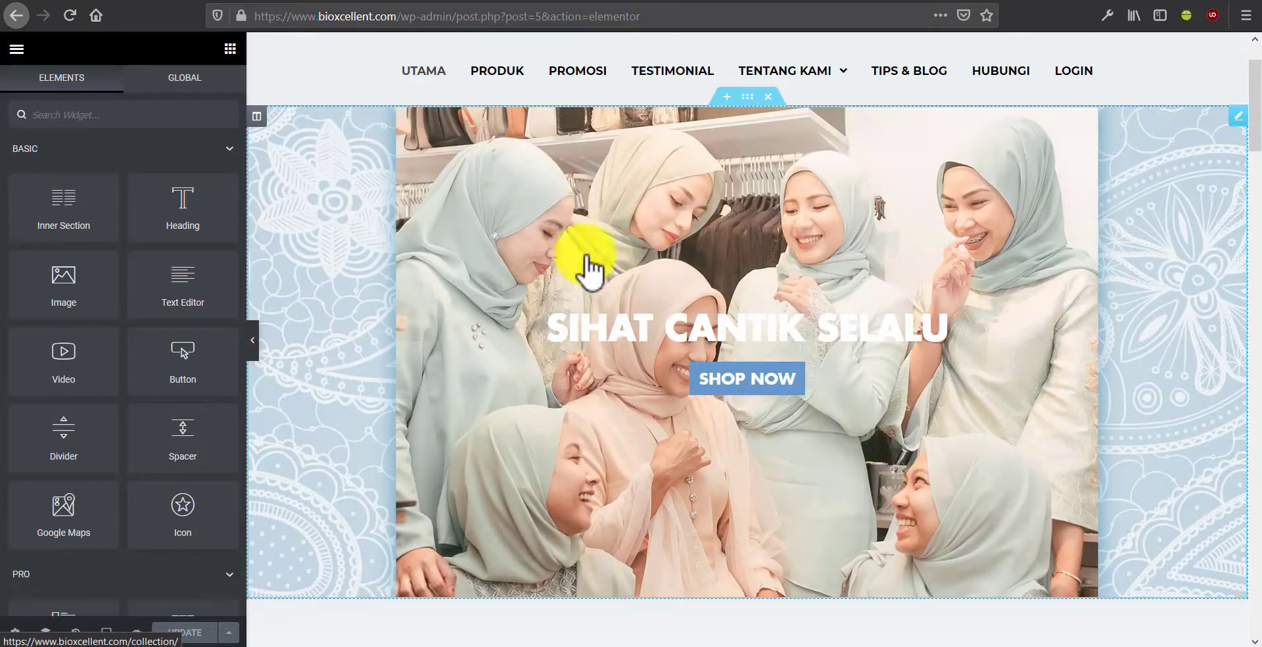
# Select the top banner's Slides widget and expand the SIHAT CANTIK SELALU slide for editing
pyautogui.click(585, 272)
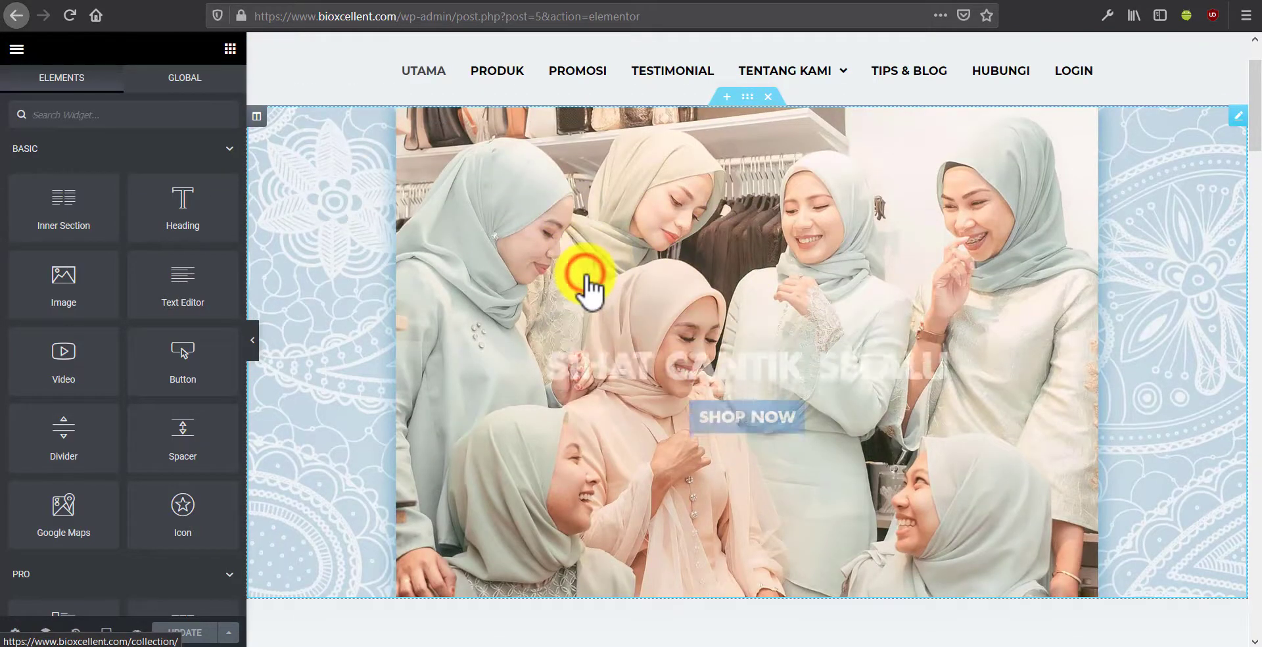
pyautogui.click(683, 324)
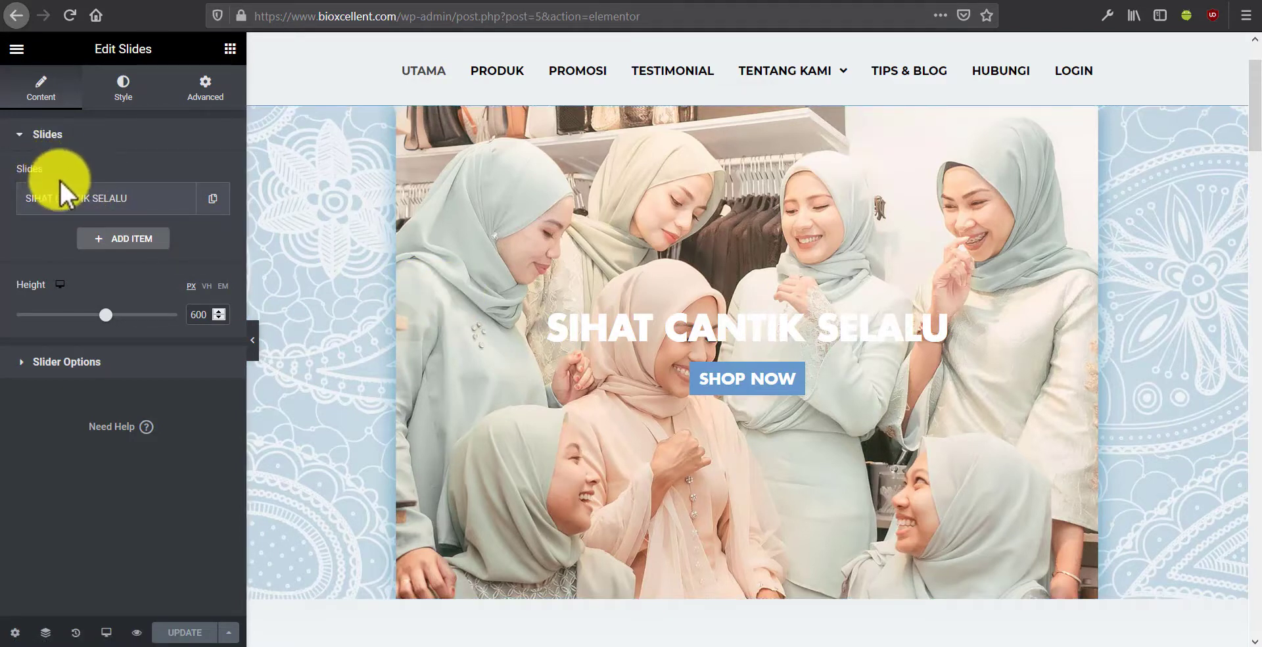
pyautogui.click(49, 198)
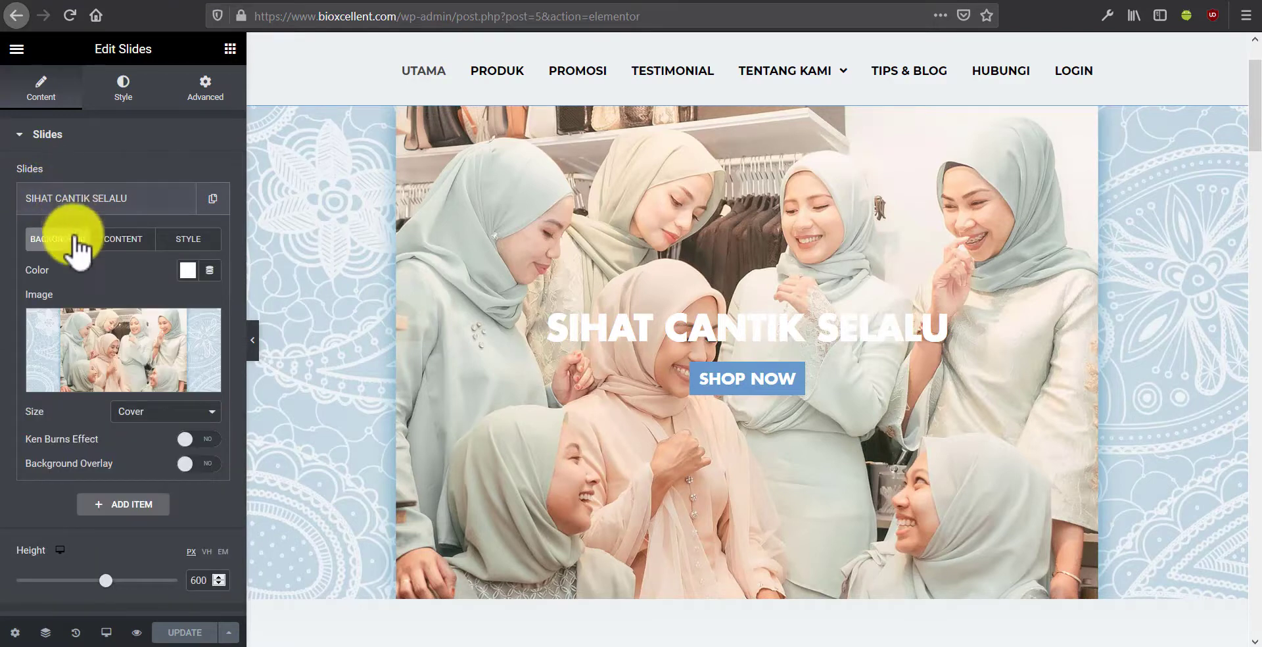
# Examine the media library and file upload options for the slide's background image, leaving the image as it is
pyautogui.moveTo(73, 332)
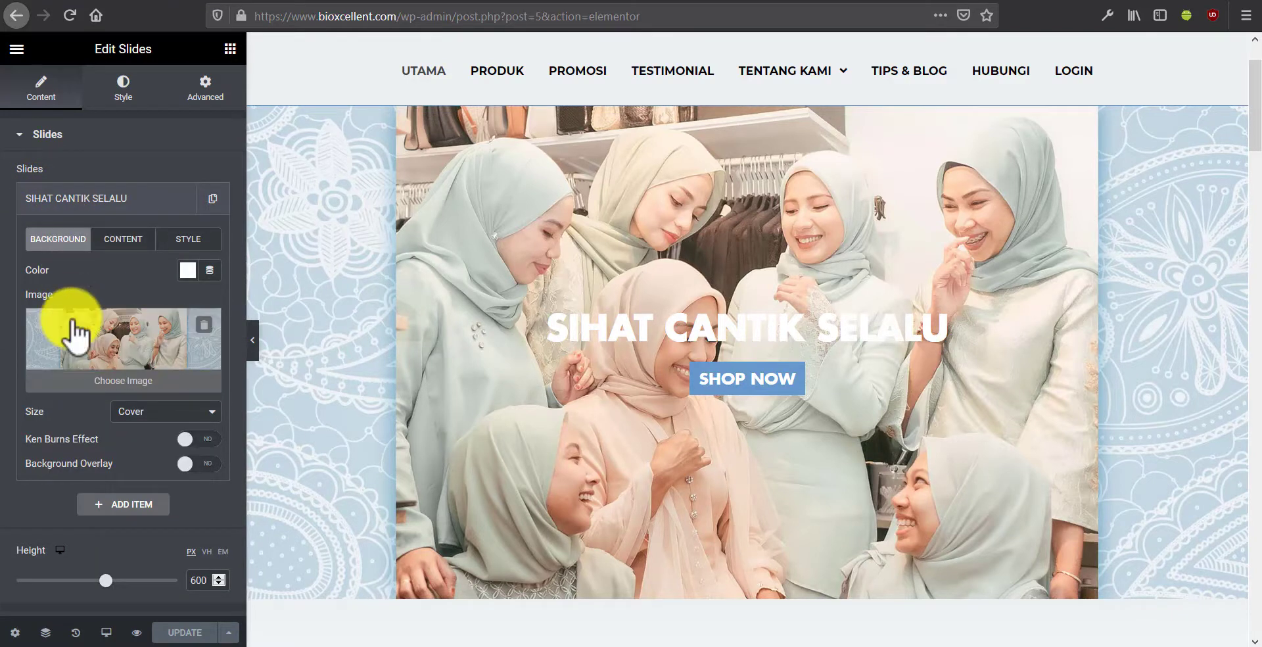
pyautogui.click(119, 342)
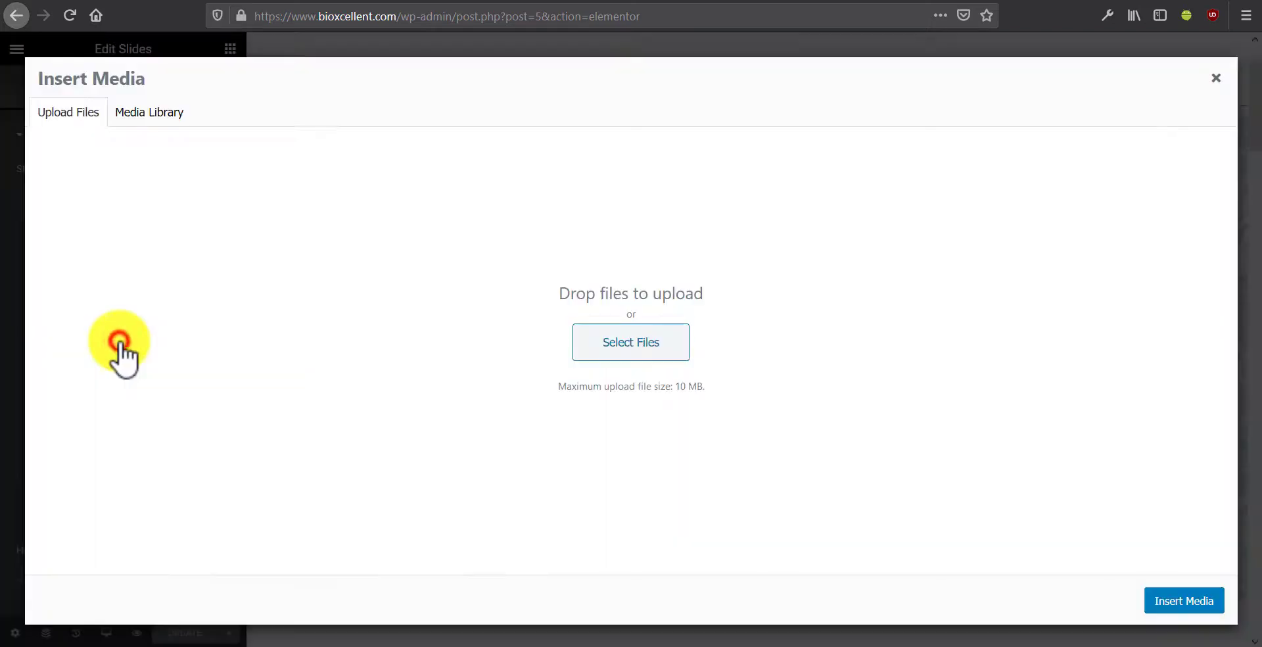
pyautogui.click(150, 117)
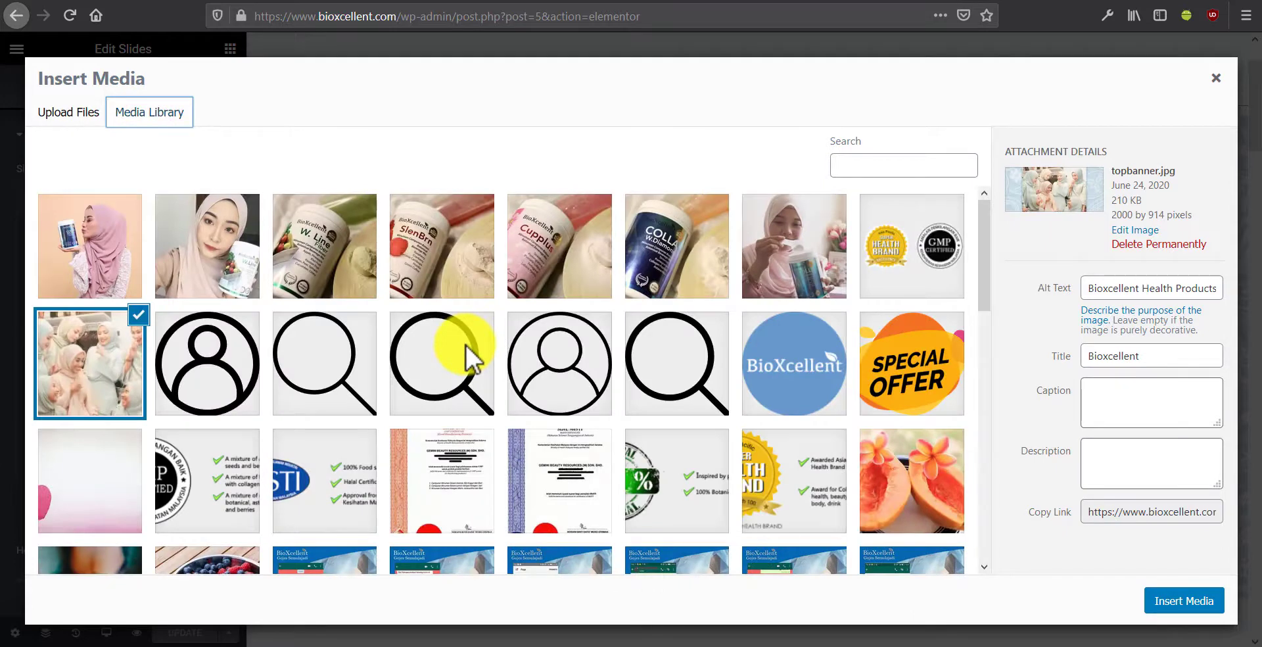
pyautogui.click(86, 116)
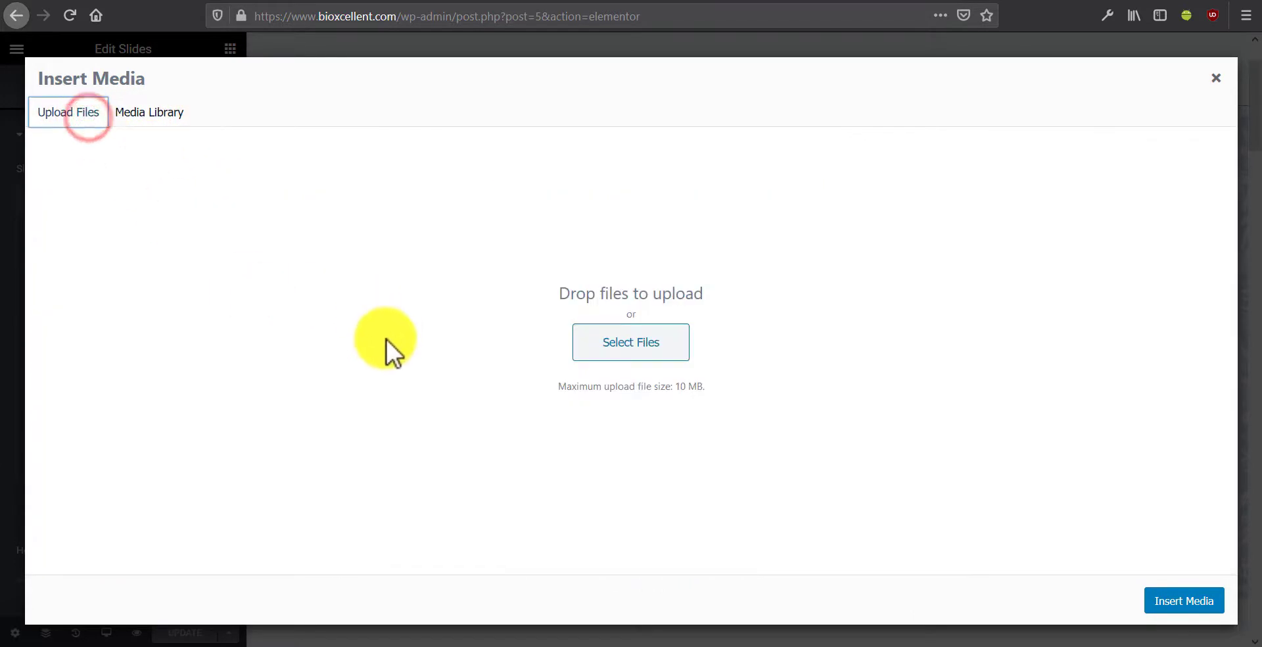
pyautogui.click(1214, 89)
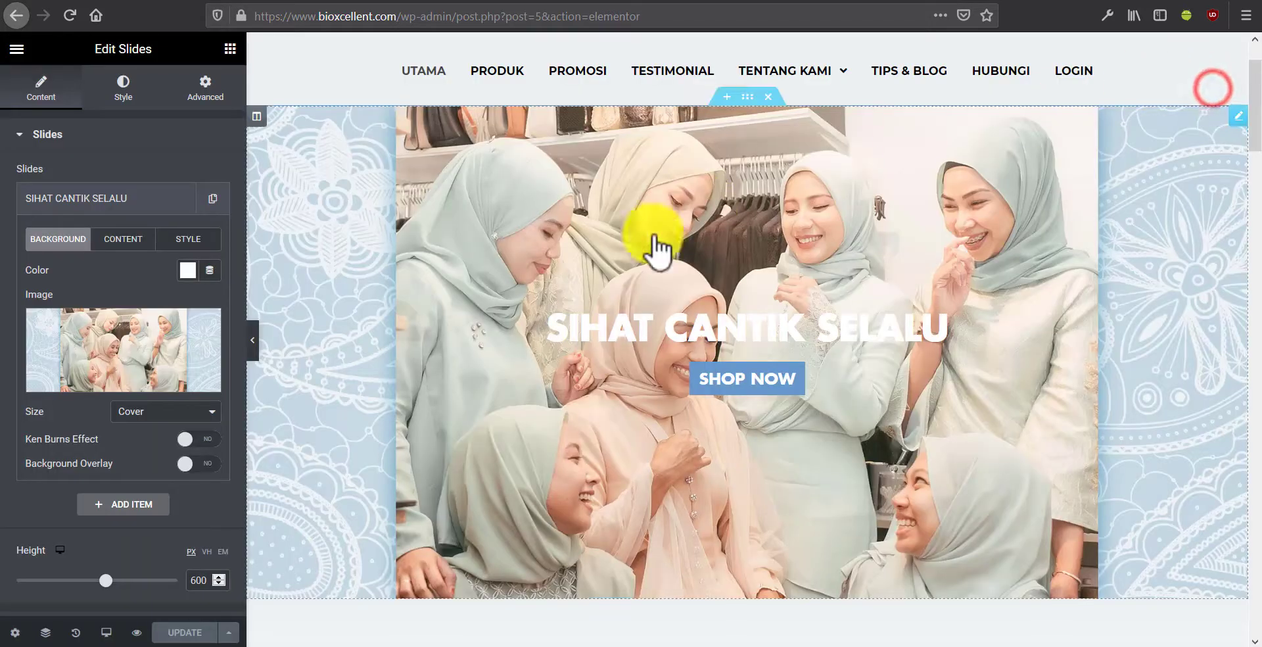
# Examine the SIHAT CANTIK SELALU slide's content settings, including title, description, button text and link
pyautogui.click(123, 239)
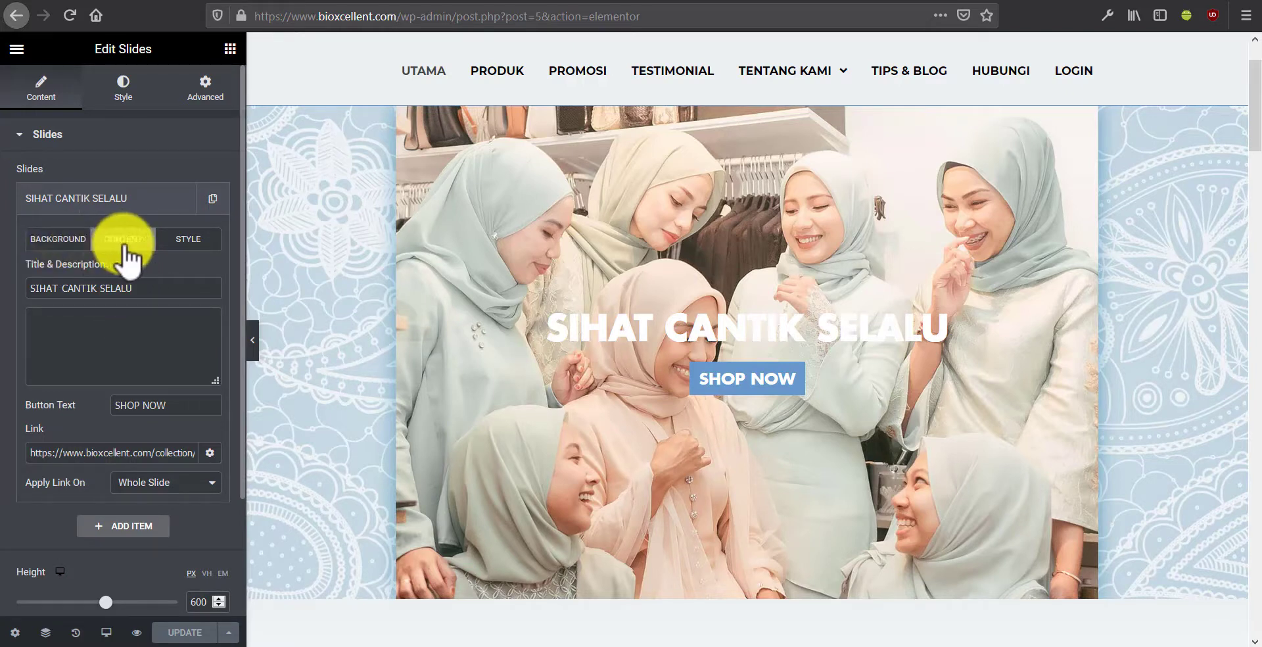
pyautogui.click(76, 241)
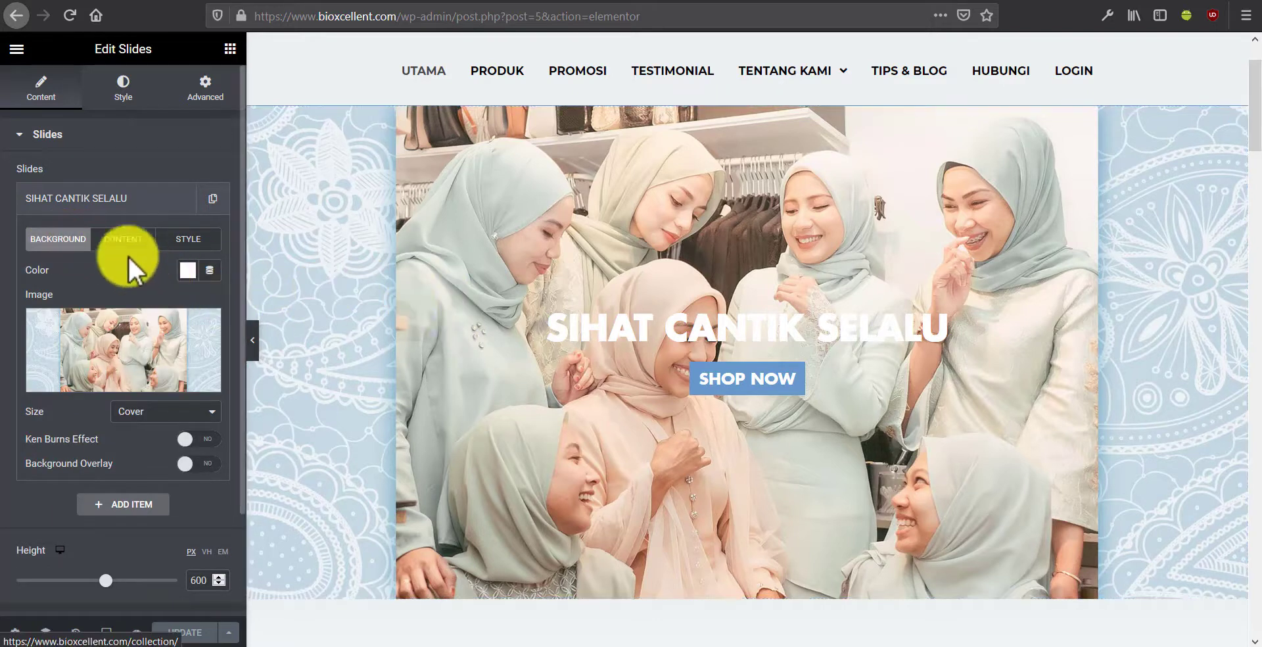
pyautogui.click(114, 238)
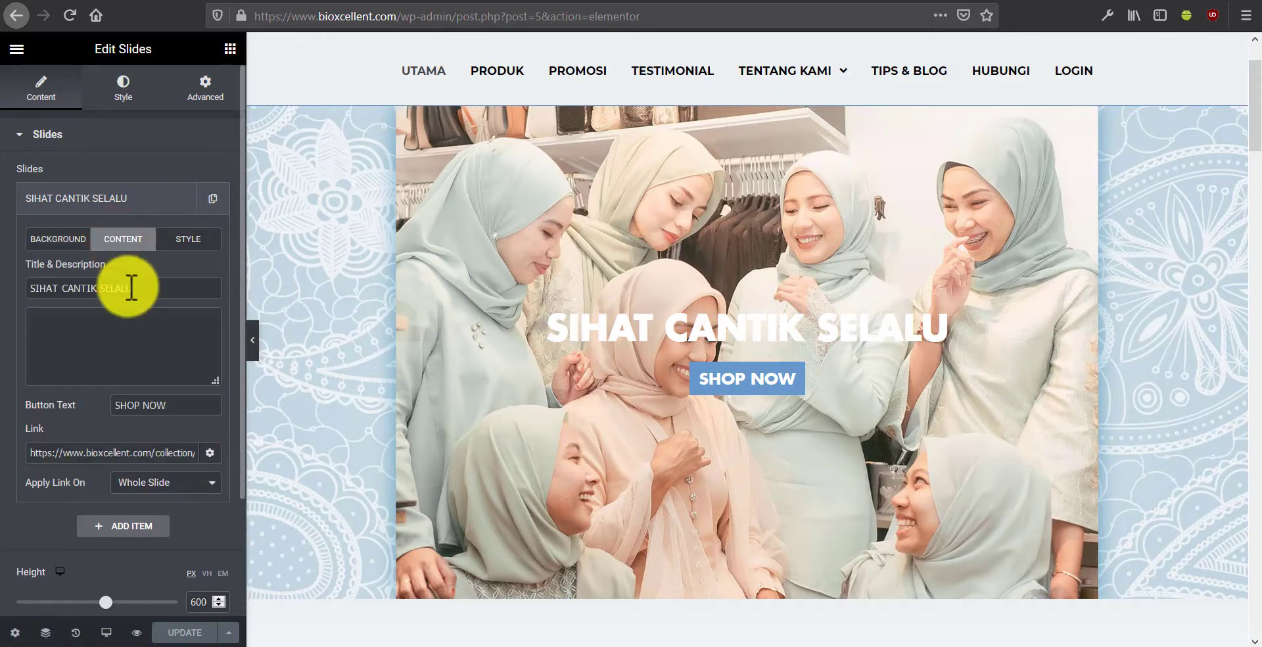
pyautogui.moveTo(134, 288); pyautogui.dragTo(136, 288)
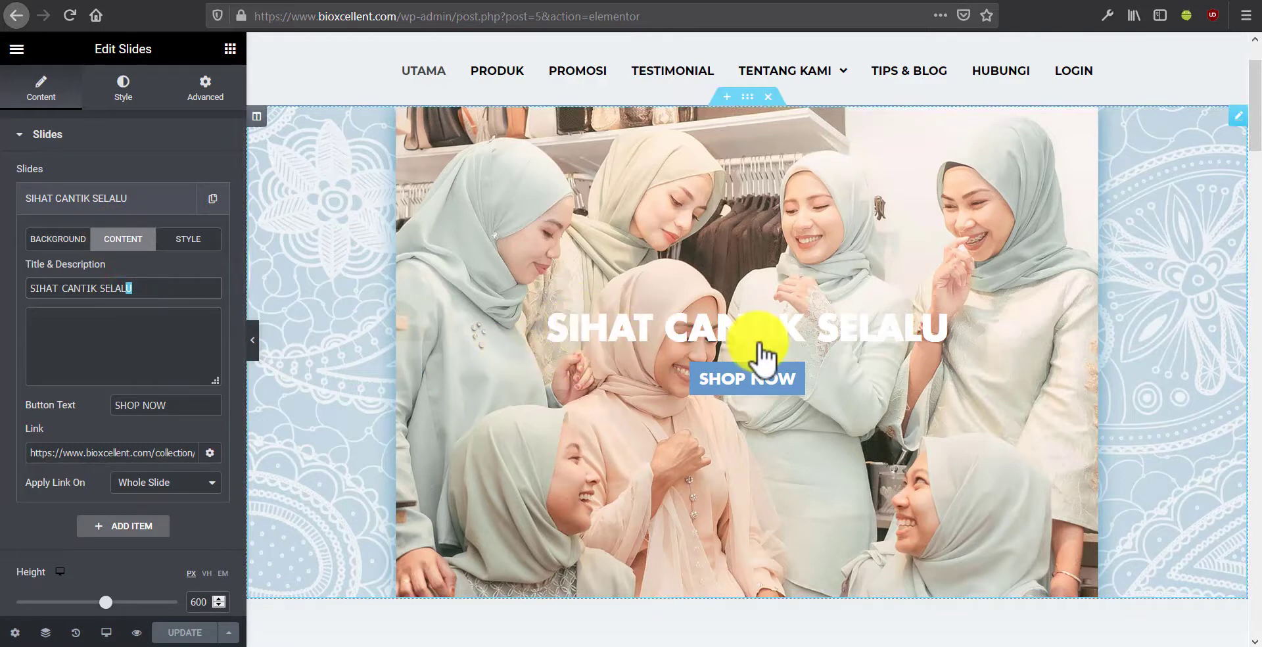
pyautogui.click(140, 288)
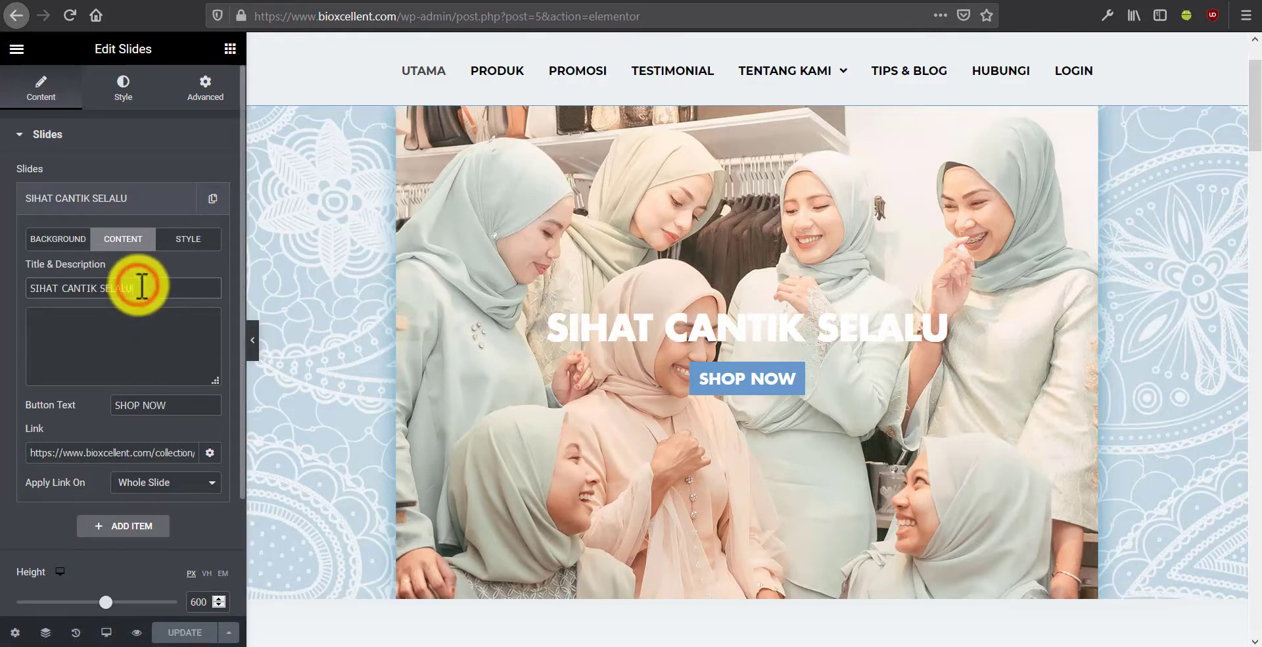
pyautogui.click(127, 409)
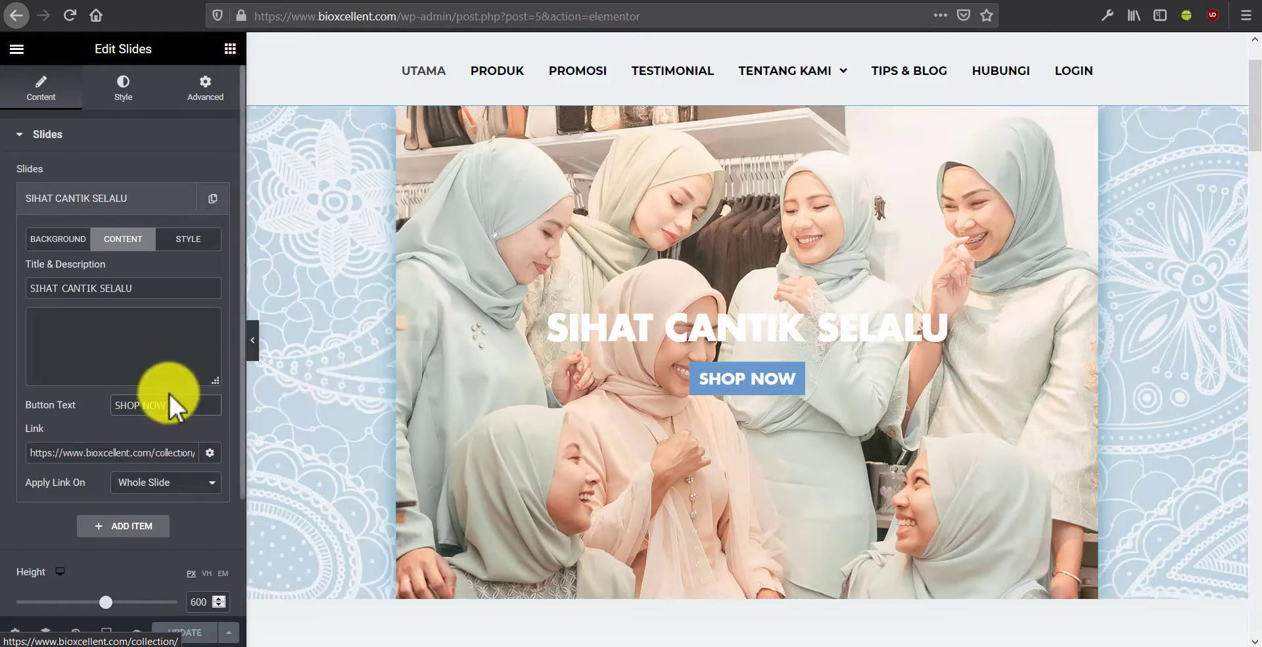
pyautogui.scroll(-2, 170, 392)
pyautogui.scroll(-2, 172, 398)
pyautogui.scroll(4, 168, 392)
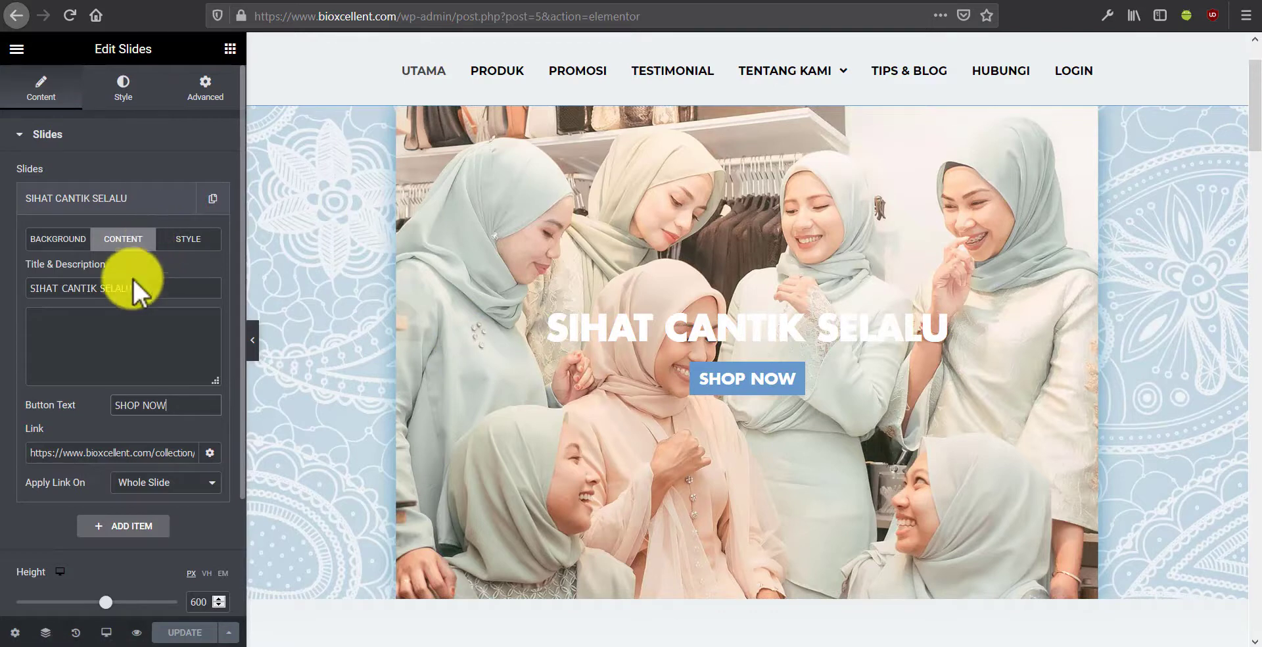
# Add a second slide to the banner and review the background settings of the SIHAT CANTIK SELALU slide
pyautogui.click(126, 208)
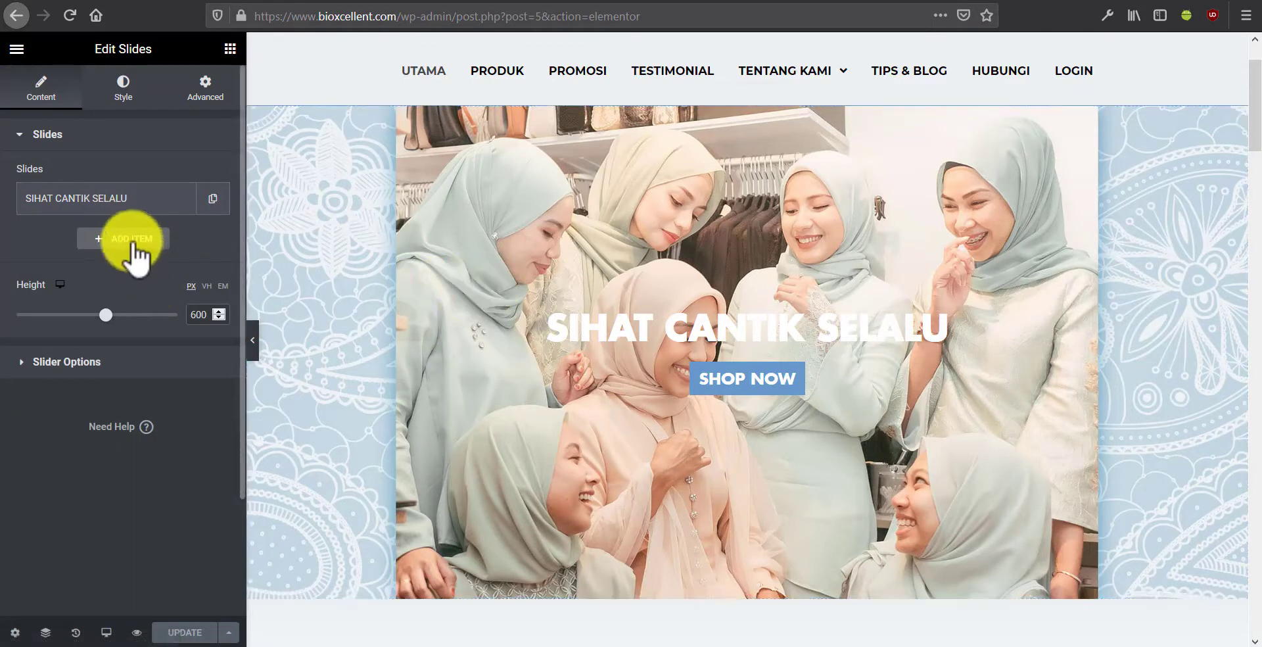
pyautogui.click(120, 241)
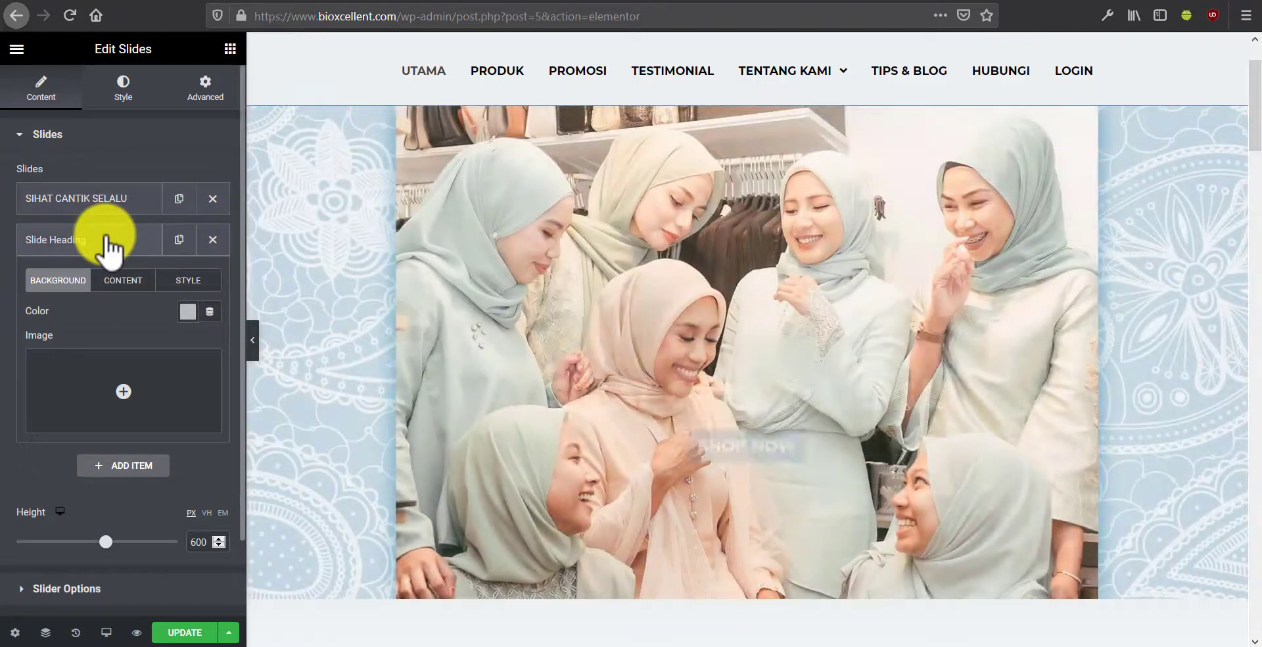
pyautogui.click(100, 203)
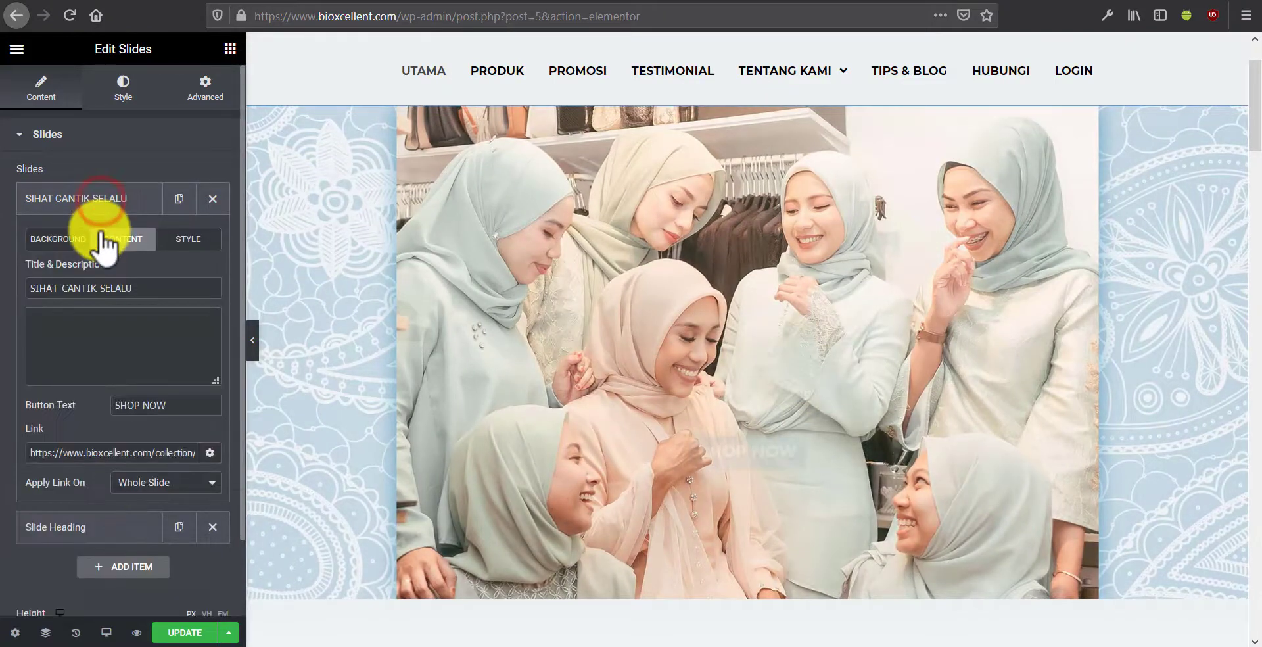
pyautogui.click(58, 240)
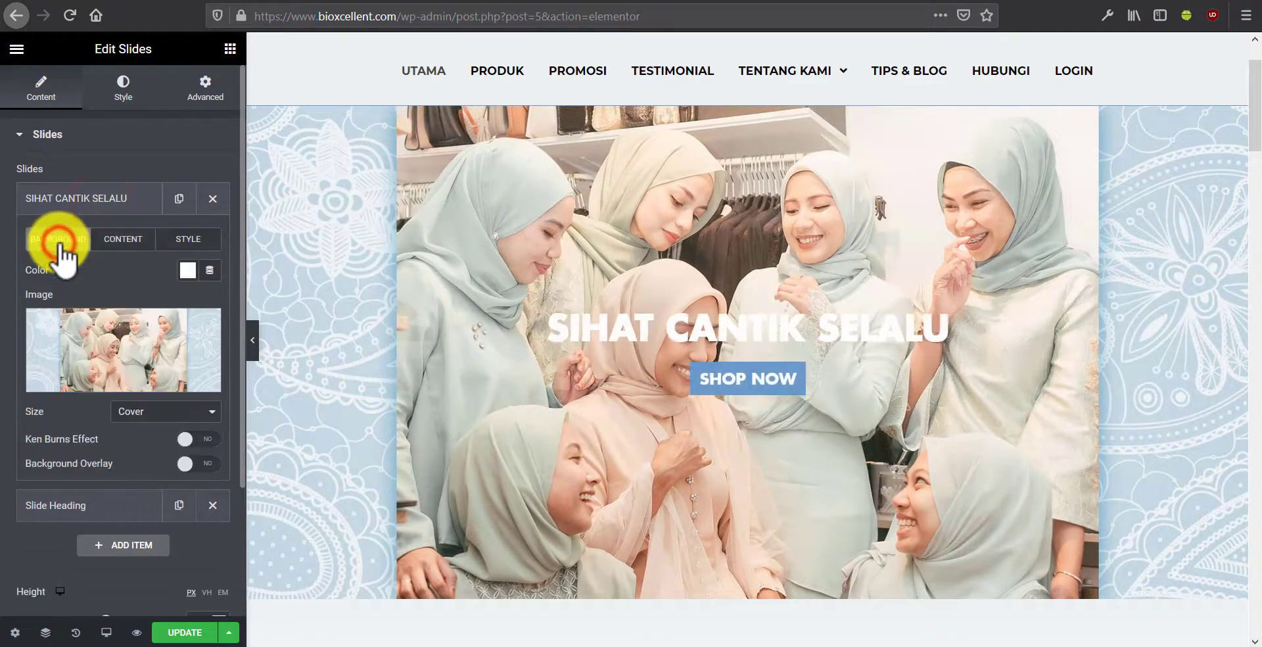
# Expand the new slide, check its background image upload options, and display its title, description and button settings
pyautogui.click(76, 505)
pyautogui.click(77, 374)
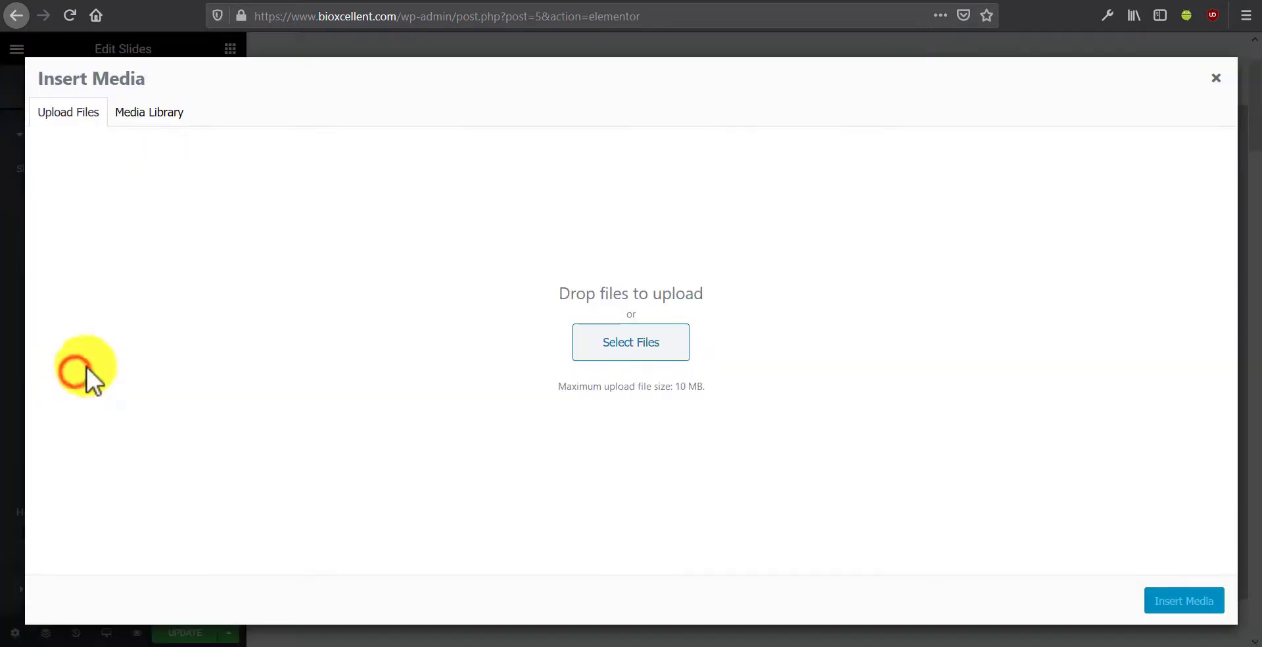
pyautogui.click(1216, 78)
pyautogui.click(131, 281)
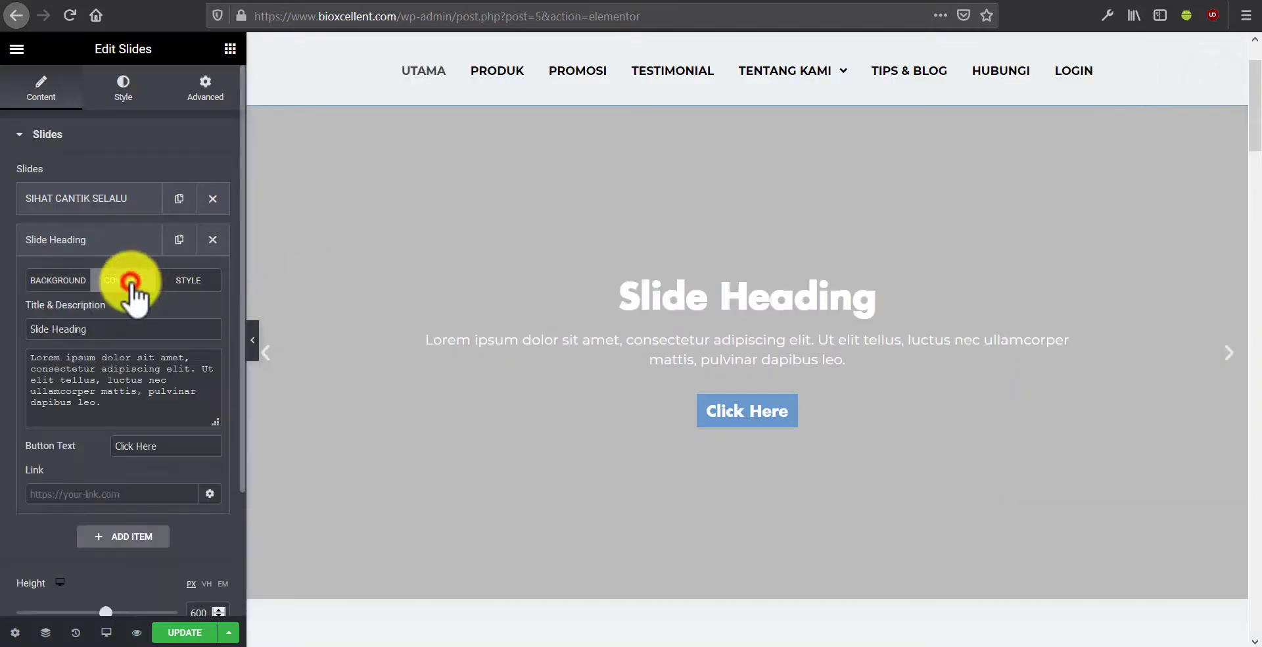
# Remove the second slide, Slide Heading, from the banner slider
pyautogui.click(98, 332)
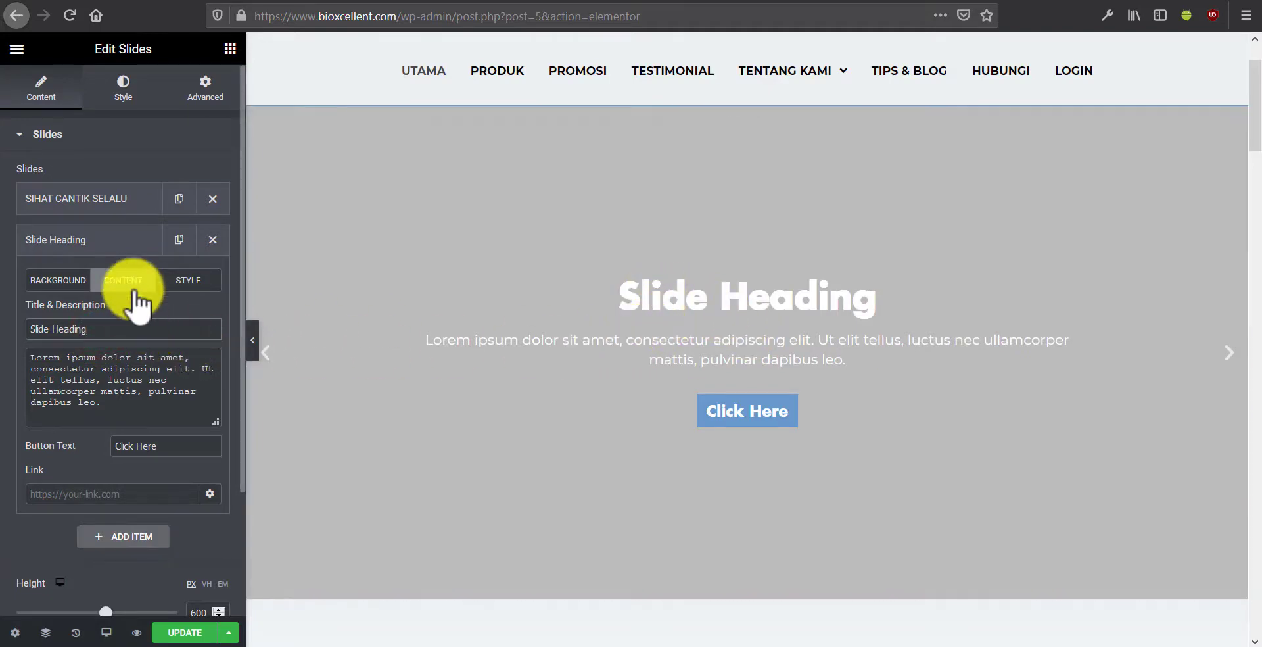
pyautogui.click(212, 239)
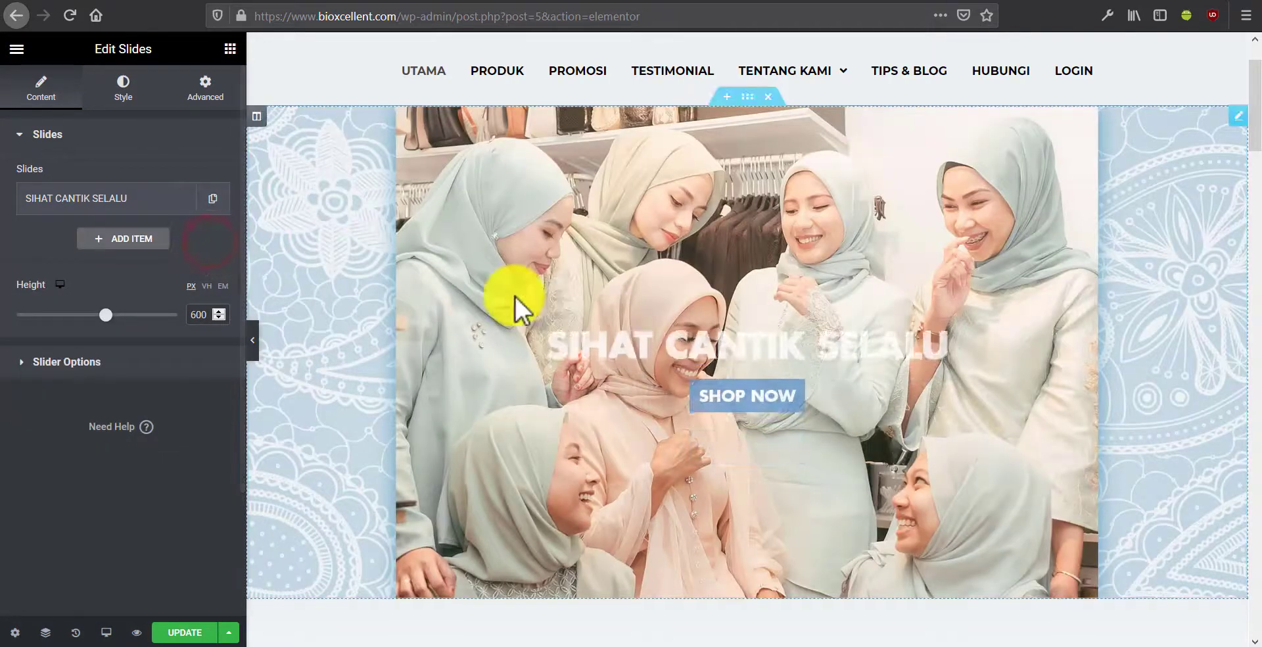
# Check the image upload options for the Watsons logo and display the certification badges' image settings, leaving both images as they are
pyautogui.scroll(-5, 541, 334)
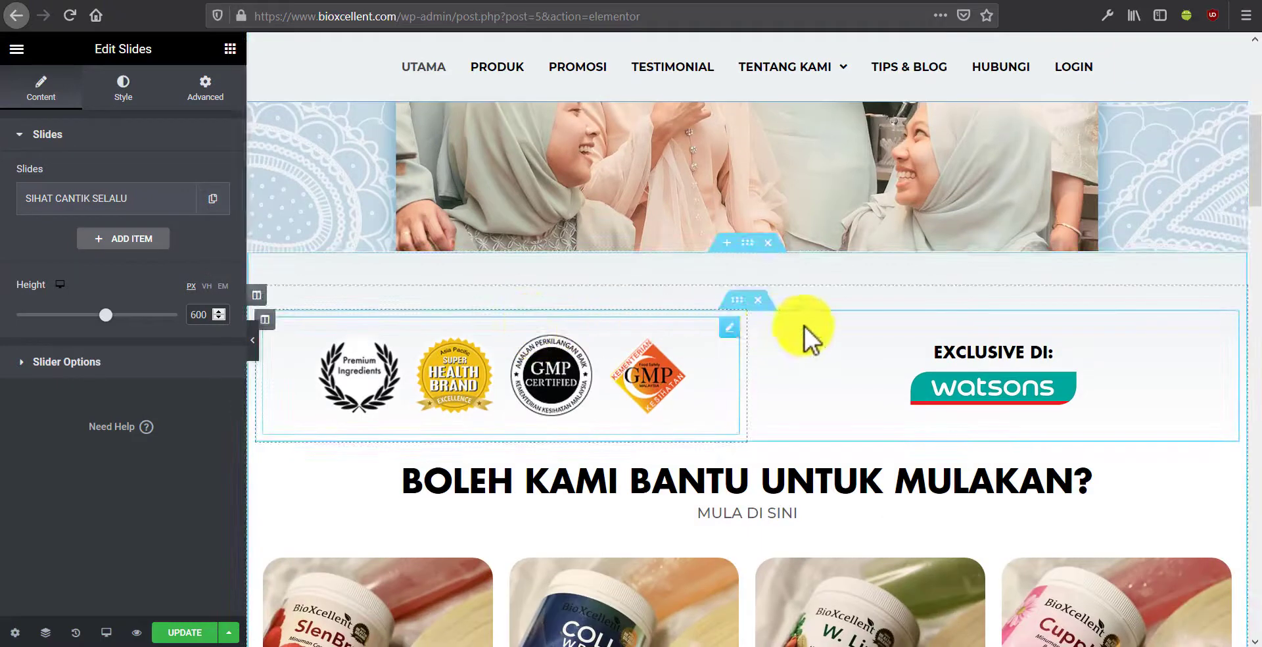
pyautogui.scroll(-2, 821, 329)
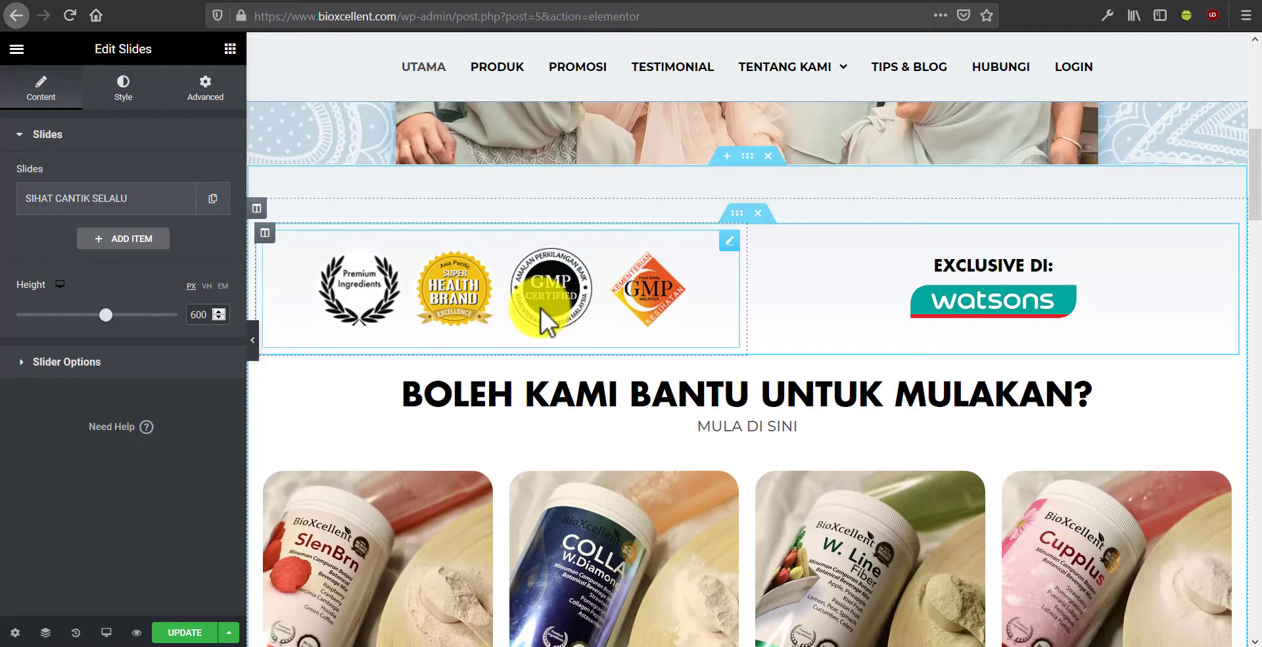
pyautogui.click(941, 293)
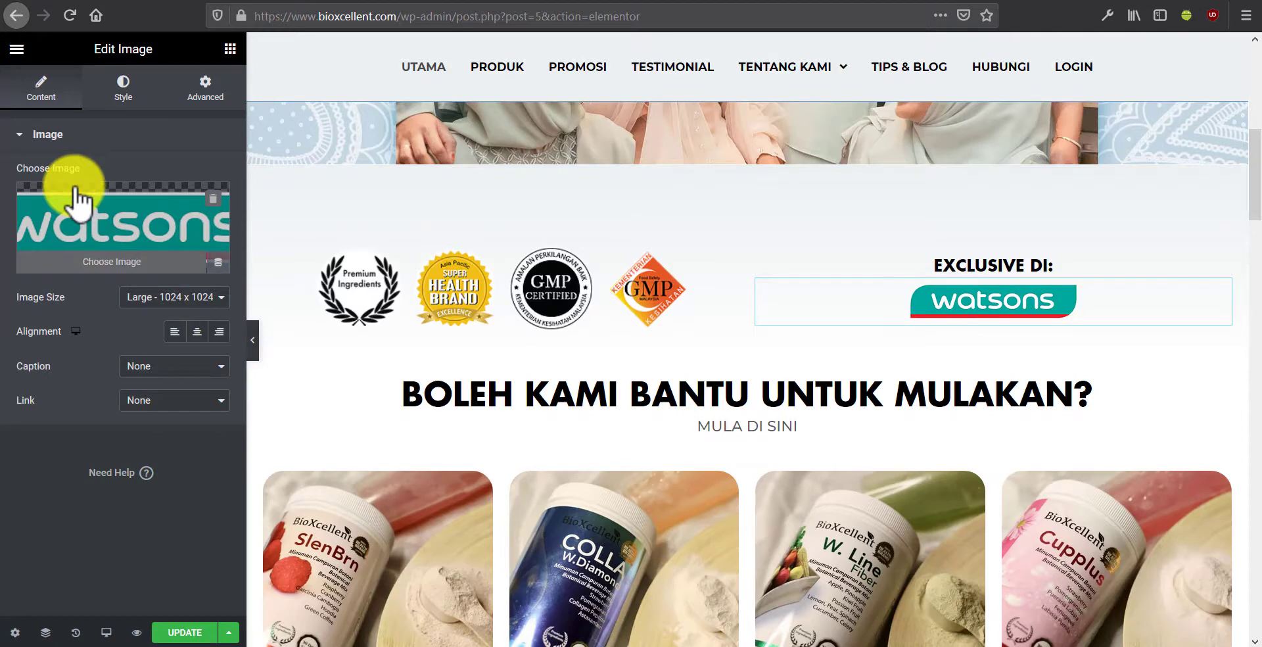
pyautogui.click(107, 225)
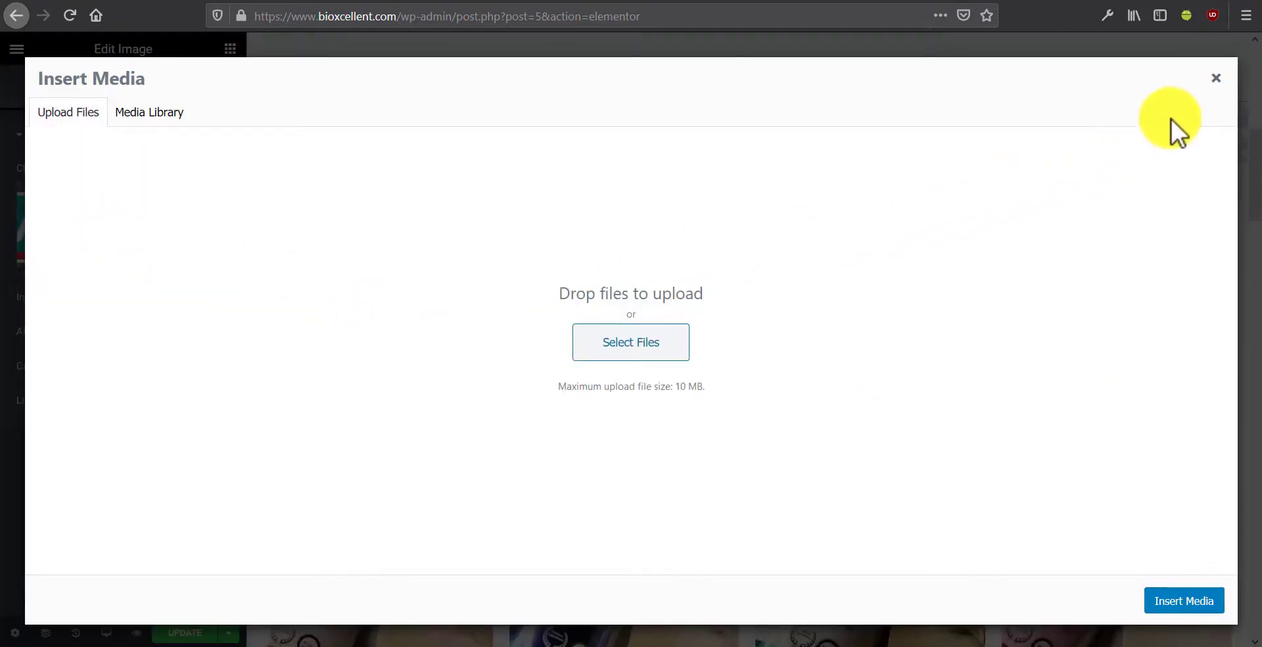
pyautogui.click(1216, 78)
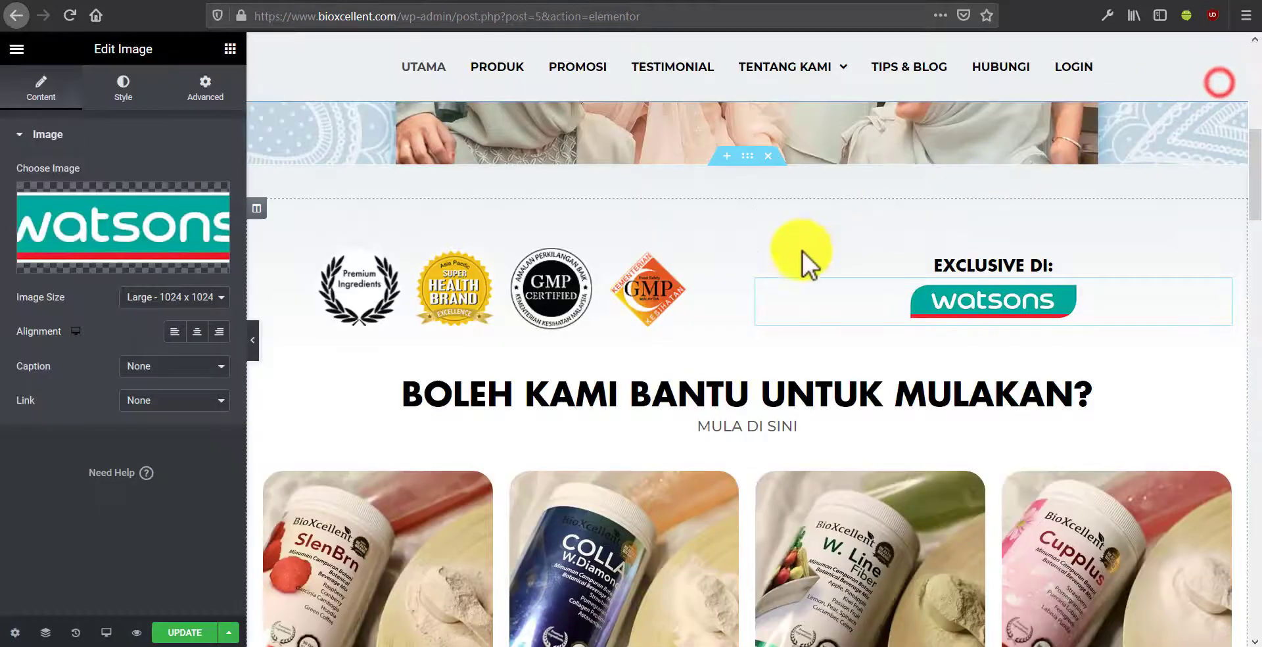
pyautogui.click(555, 313)
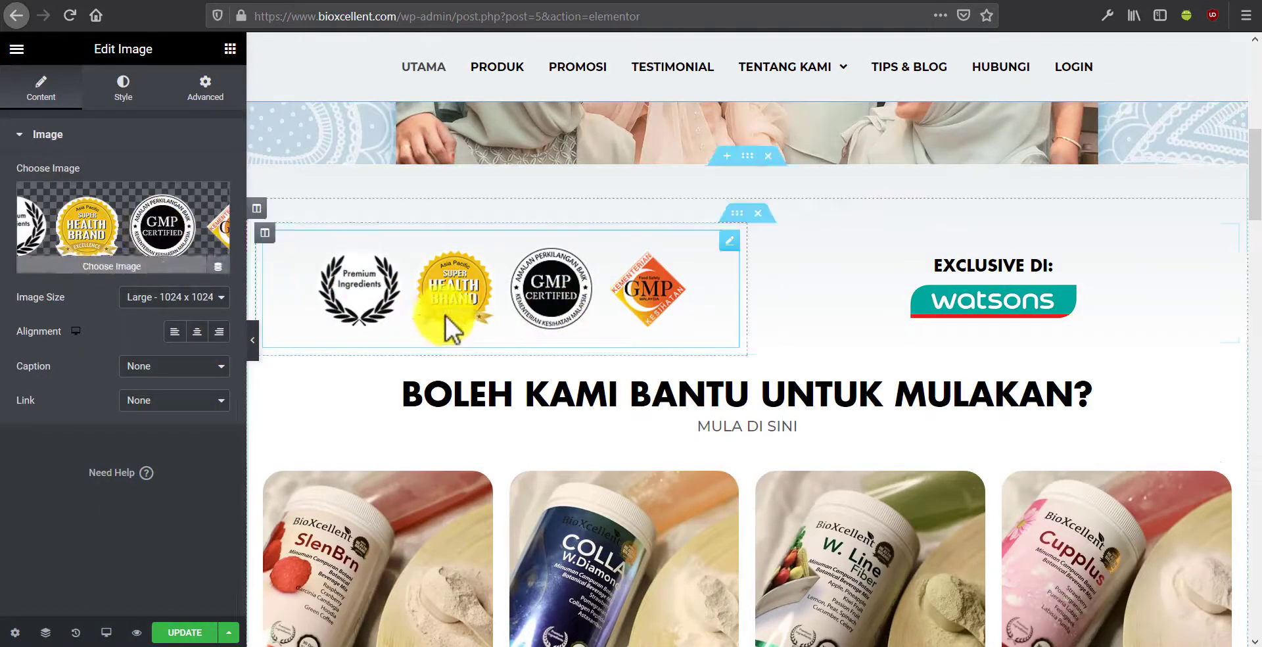
# Replace the word "Bantu" with "HELP" in the "Boleh Kami Bantu Untuk Mulakan?" heading
pyautogui.scroll(-3, 456, 309)
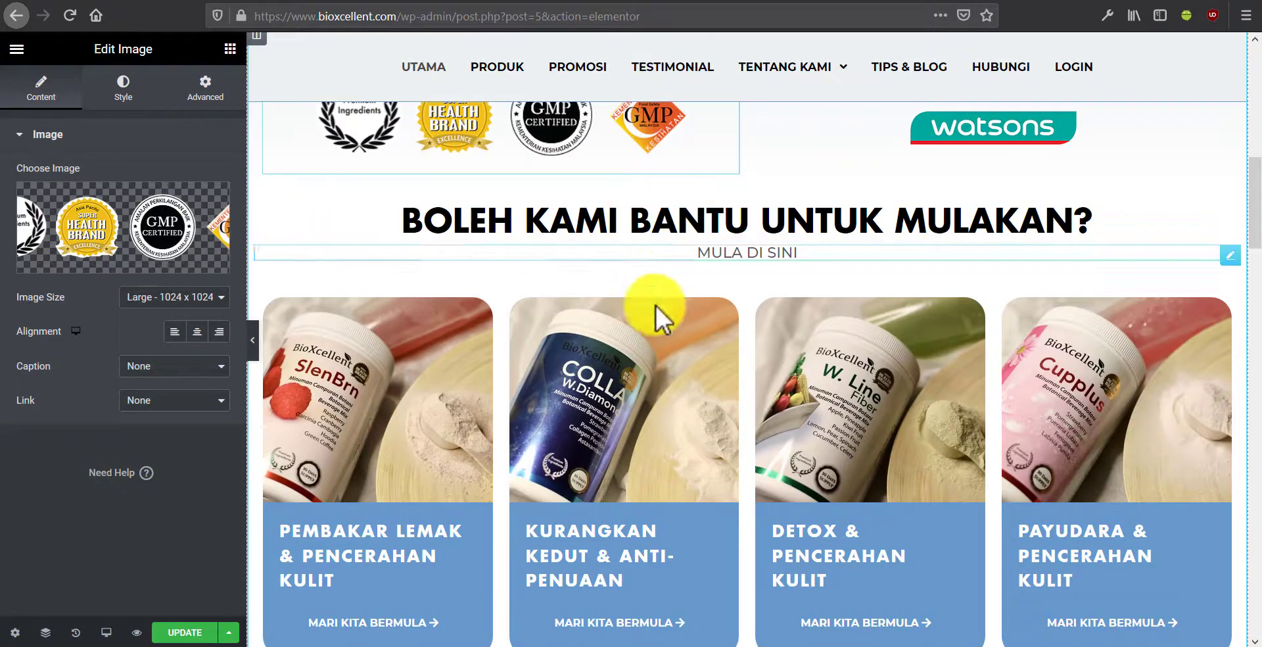
pyautogui.click(656, 224)
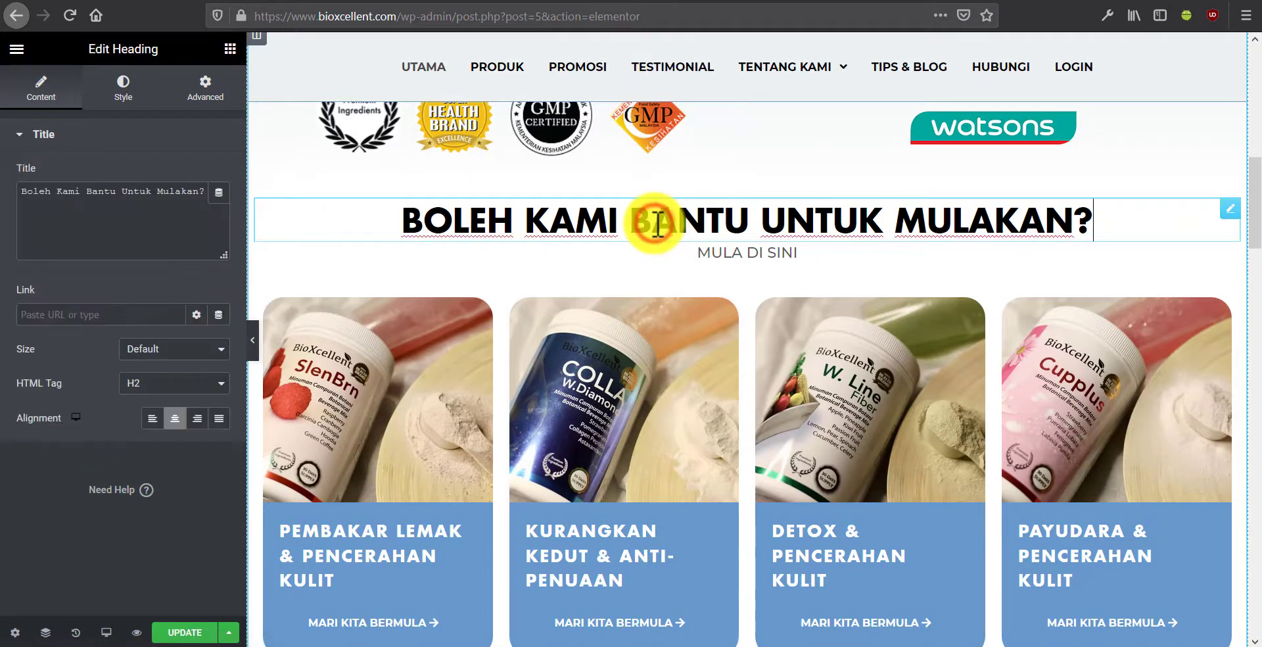
pyautogui.doubleClick(657, 225)
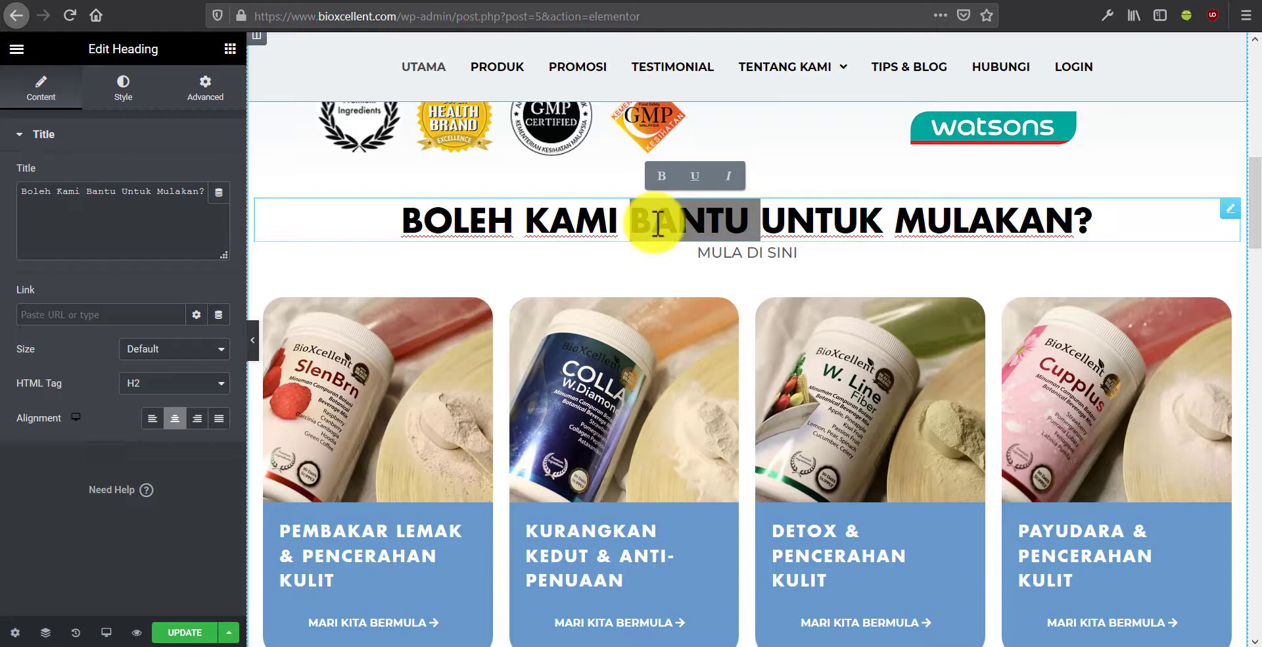
pyautogui.write('HE')
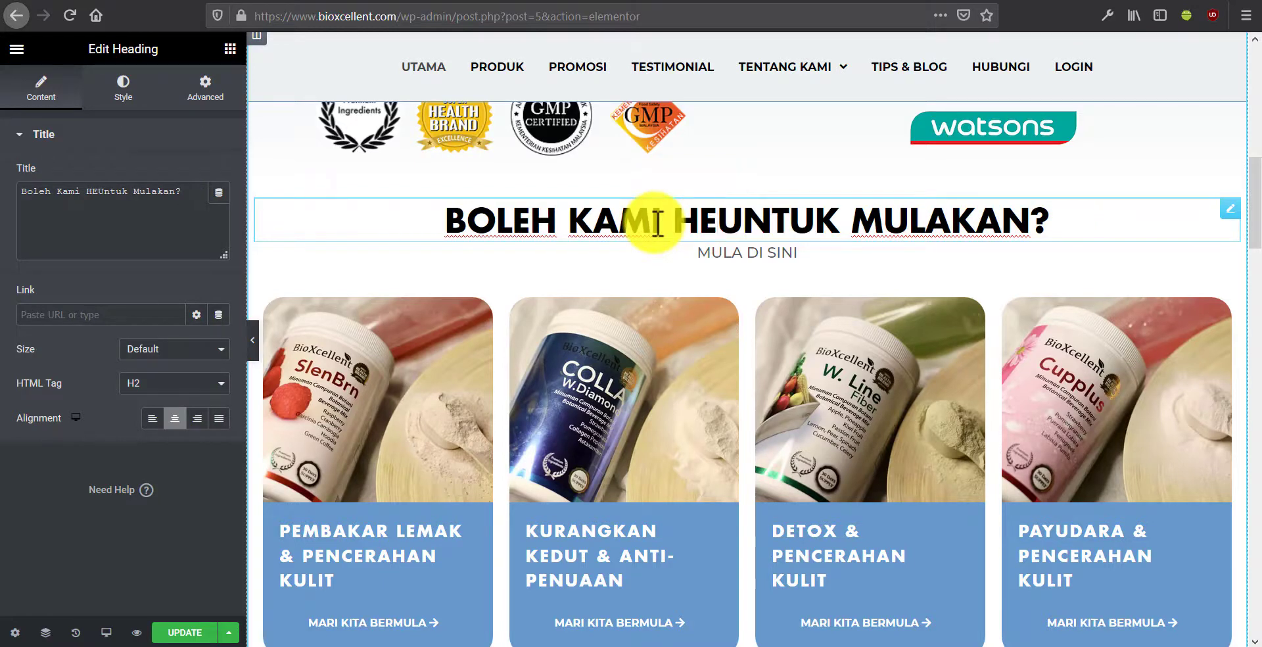
pyautogui.write('LP')
# Replace the trial word "HELP" in the heading with "BANTU", keeping a space before "Untuk"
pyautogui.press('BackSpace')
pyautogui.press('BackSpace')
pyautogui.press('BackSpace')
pyautogui.press('BackSpace')
pyautogui.press('BackSpace')
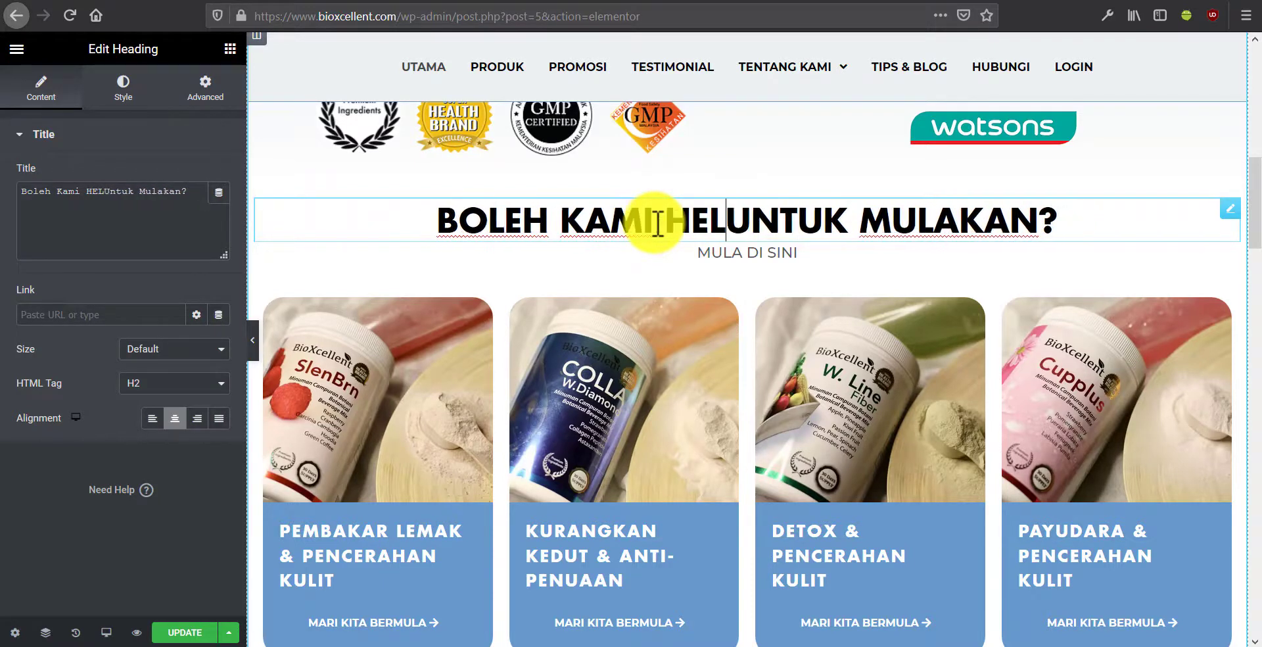
pyautogui.write('BANT')
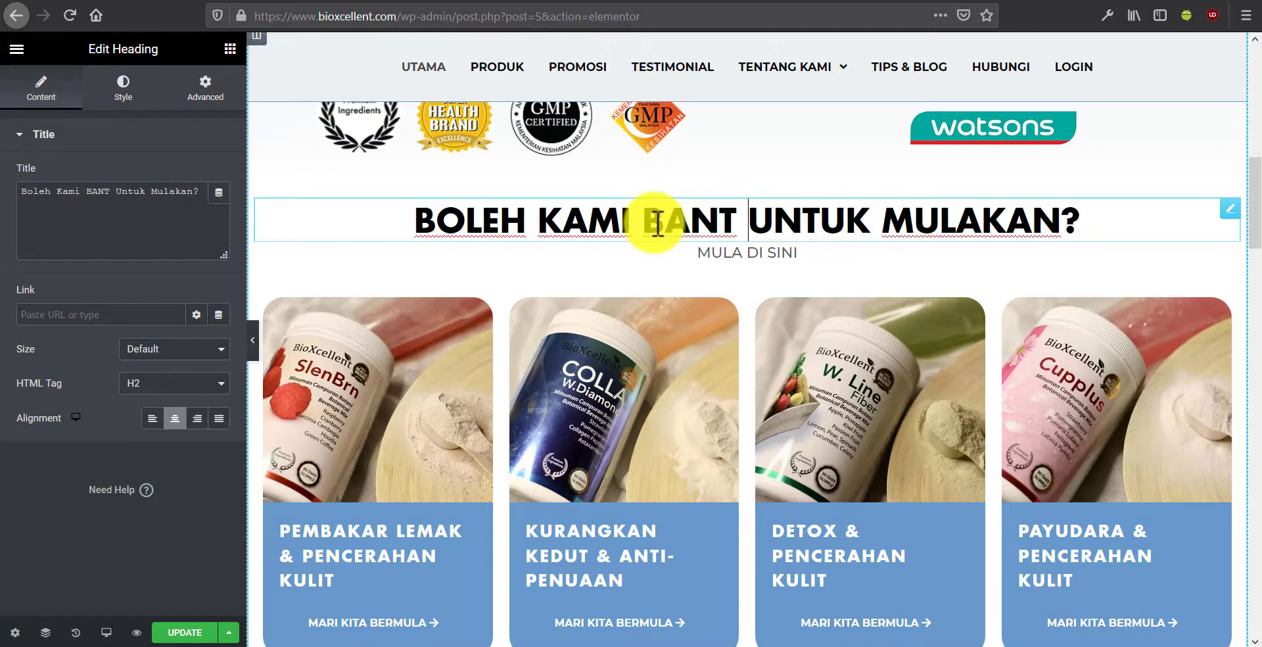
pyautogui.press('BackSpace')
pyautogui.write('U')
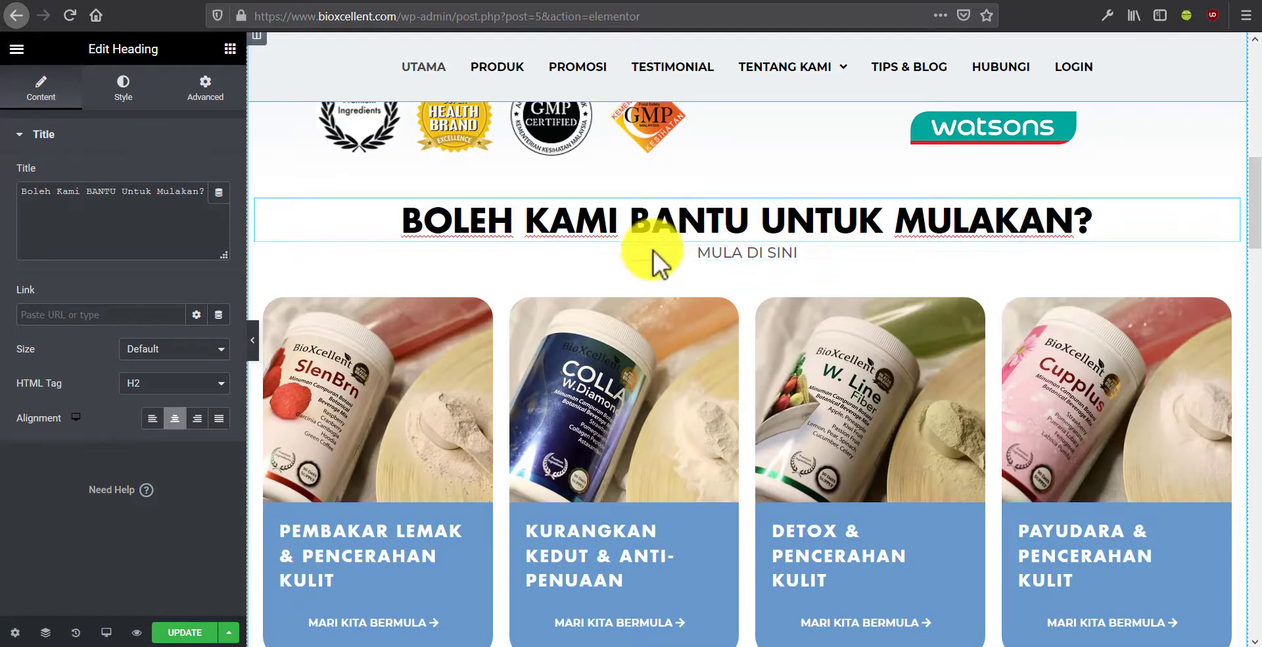
# Examine the media library and file upload options for the SlenBrn product card's image, leaving the image as it is
pyautogui.scroll(-4, 677, 302)
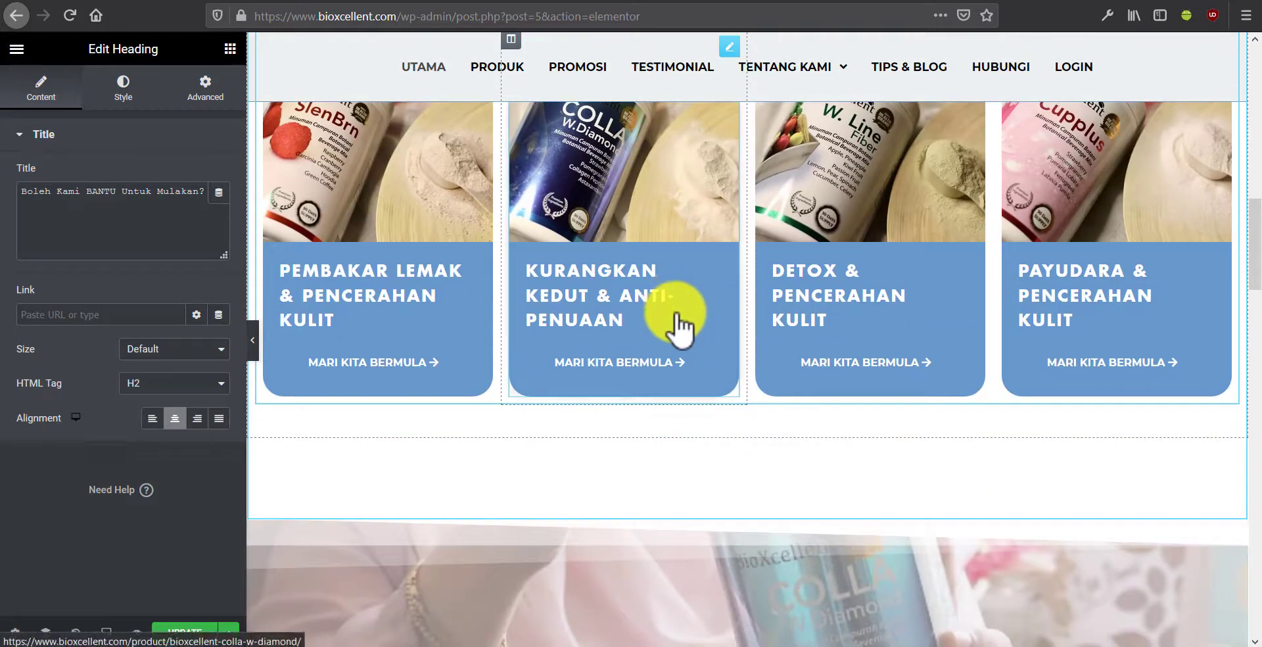
pyautogui.scroll(3, 677, 323)
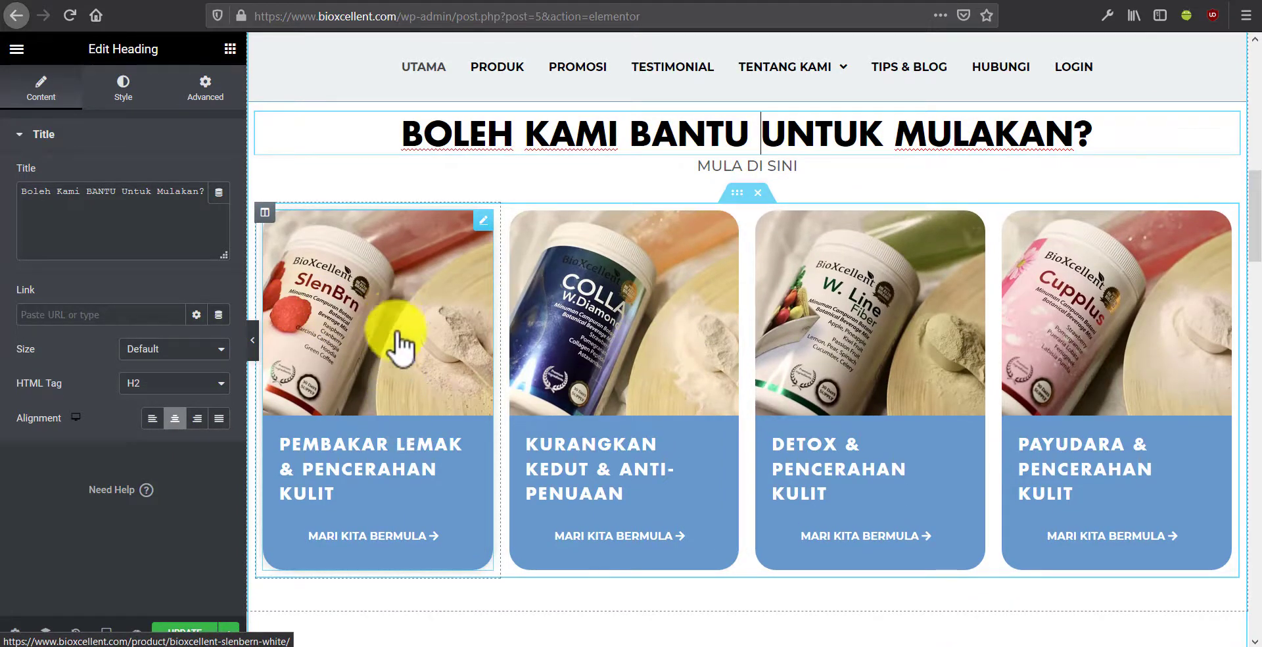
pyautogui.click(397, 331)
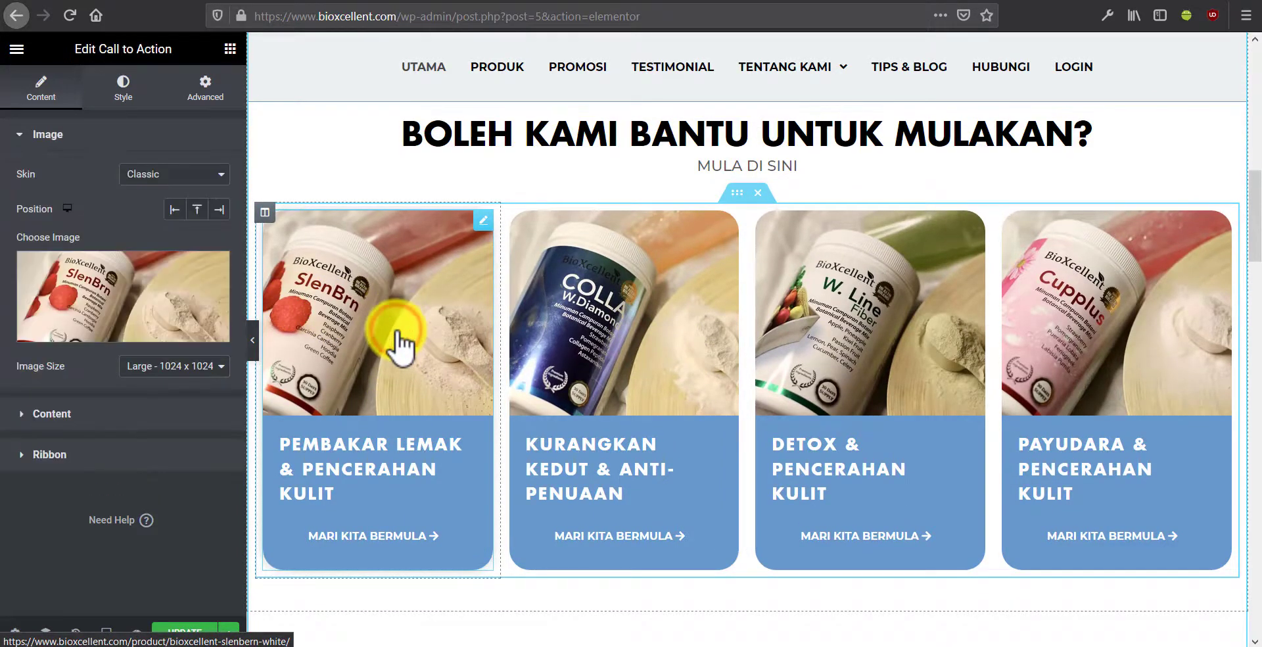
pyautogui.click(109, 270)
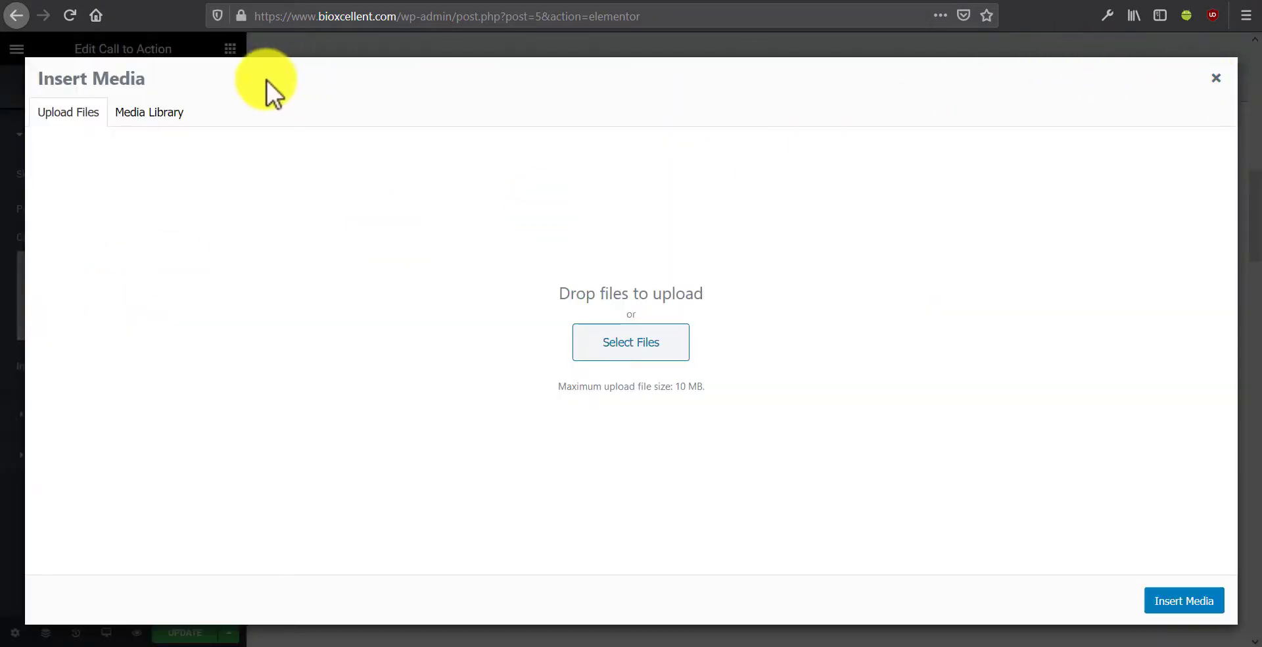
pyautogui.click(156, 113)
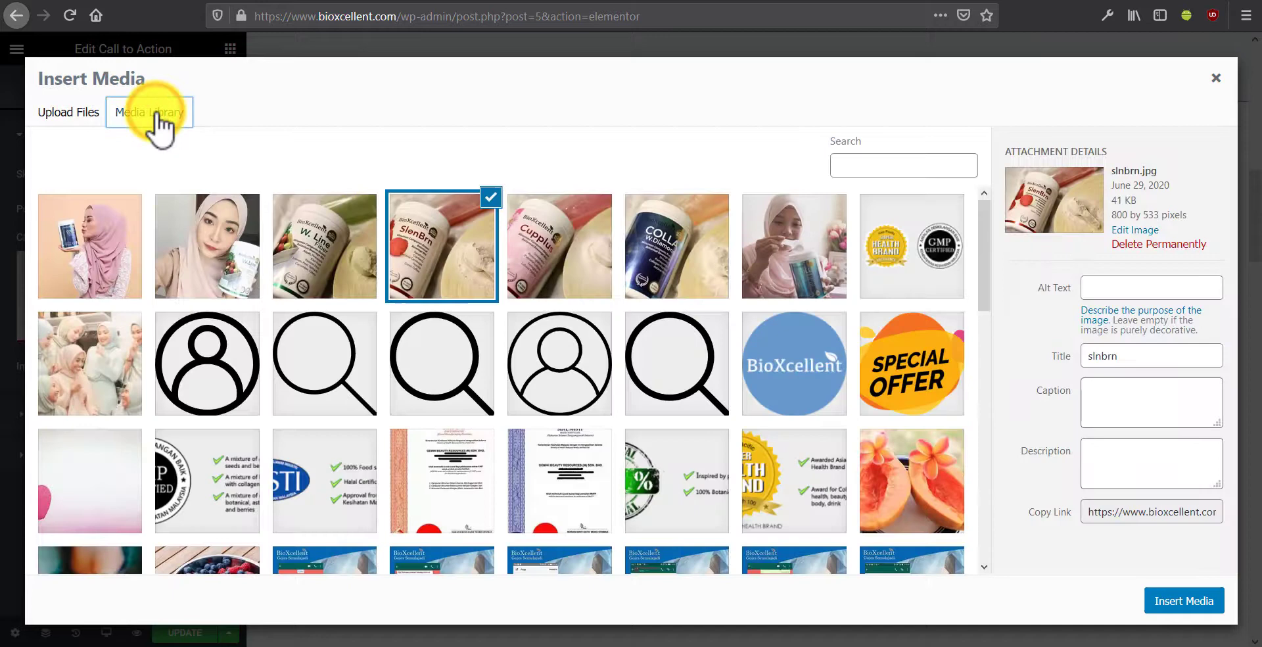
pyautogui.click(68, 113)
pyautogui.click(1214, 79)
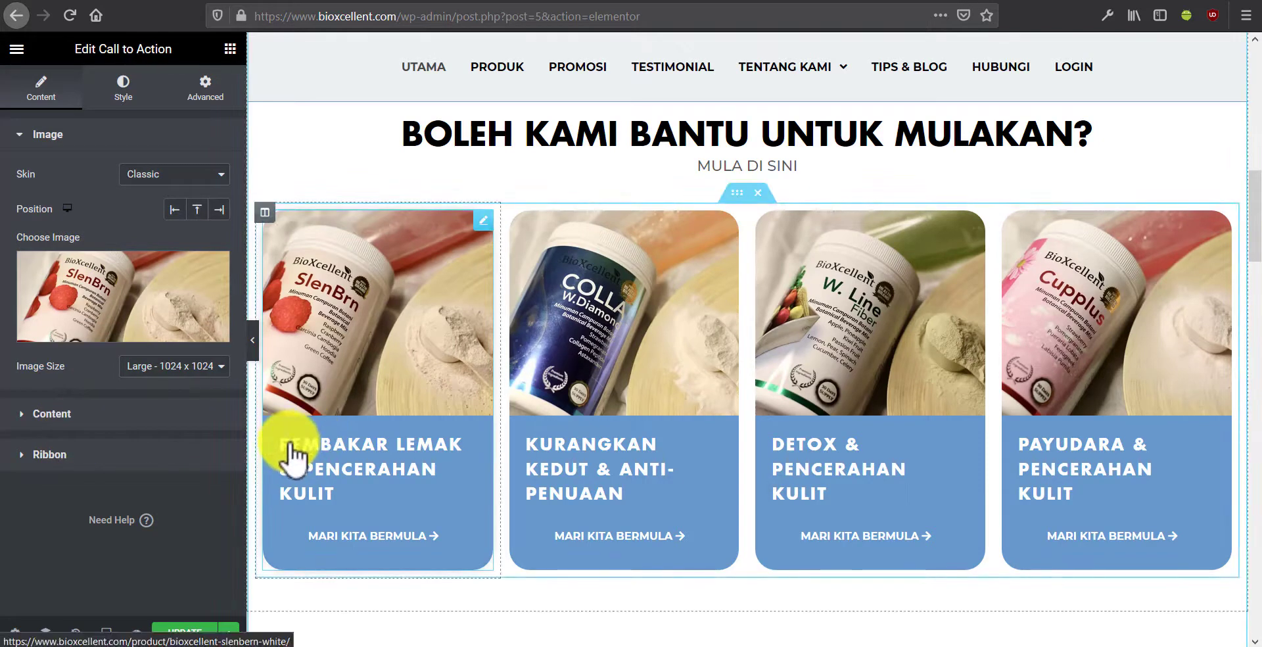
# Examine the SlenBrn card's content settings, including title, description, button text and link
pyautogui.click(30, 414)
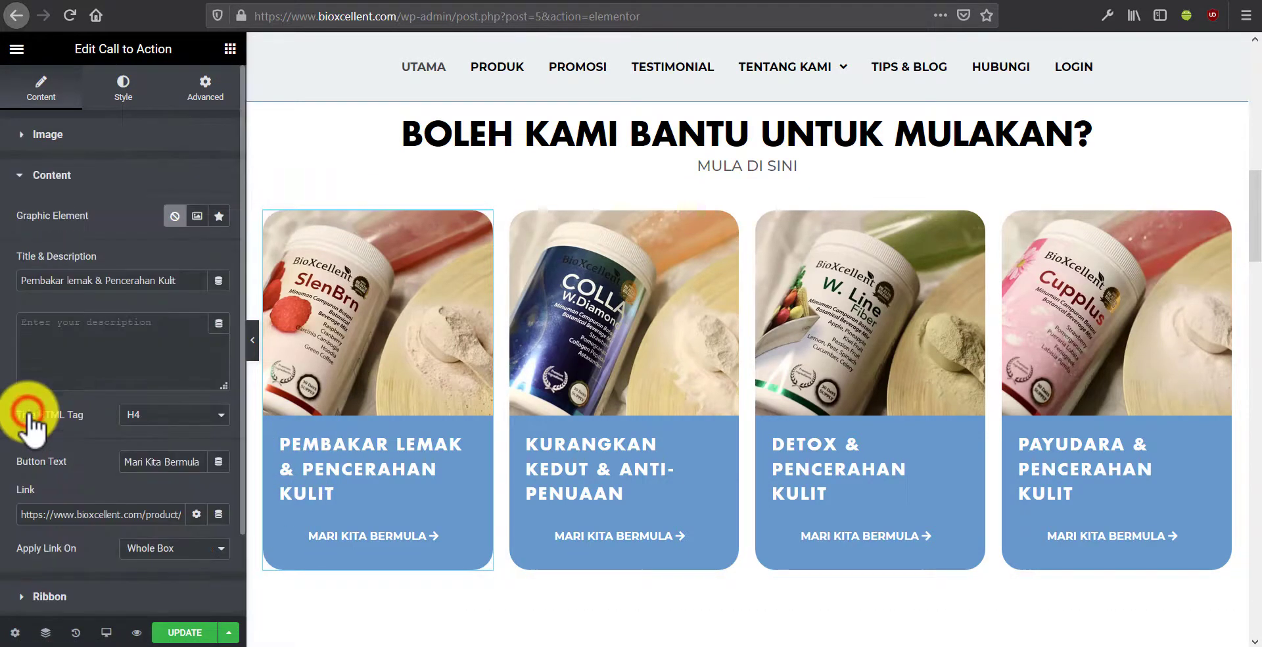
pyautogui.click(44, 279)
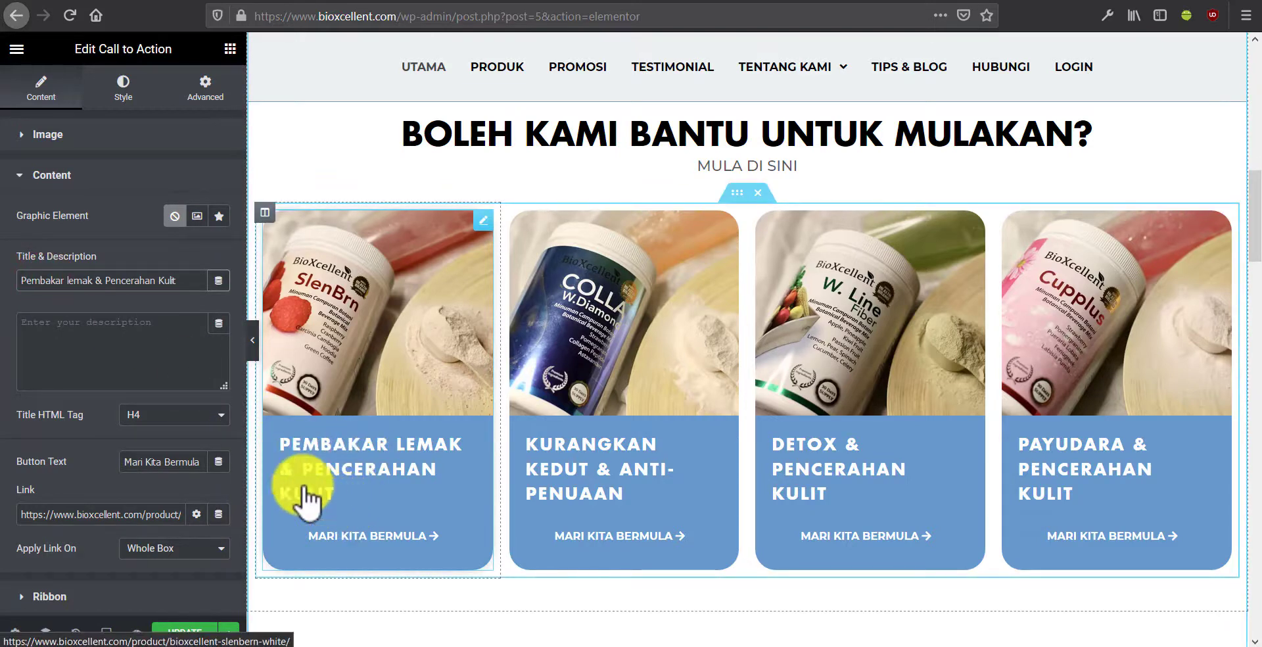
pyautogui.scroll(-2, 135, 438)
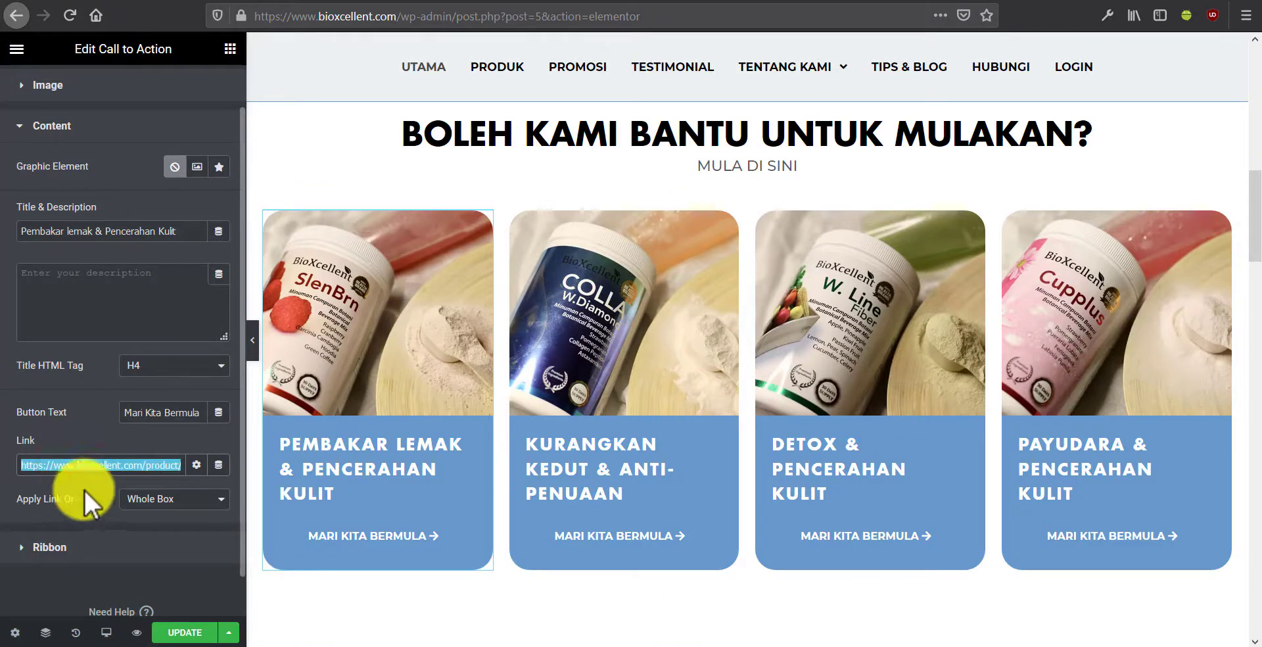
# Display the image settings of the Colla W.Diamond, W. Line Fiber and Cupplus product cards one after another
pyautogui.click(600, 322)
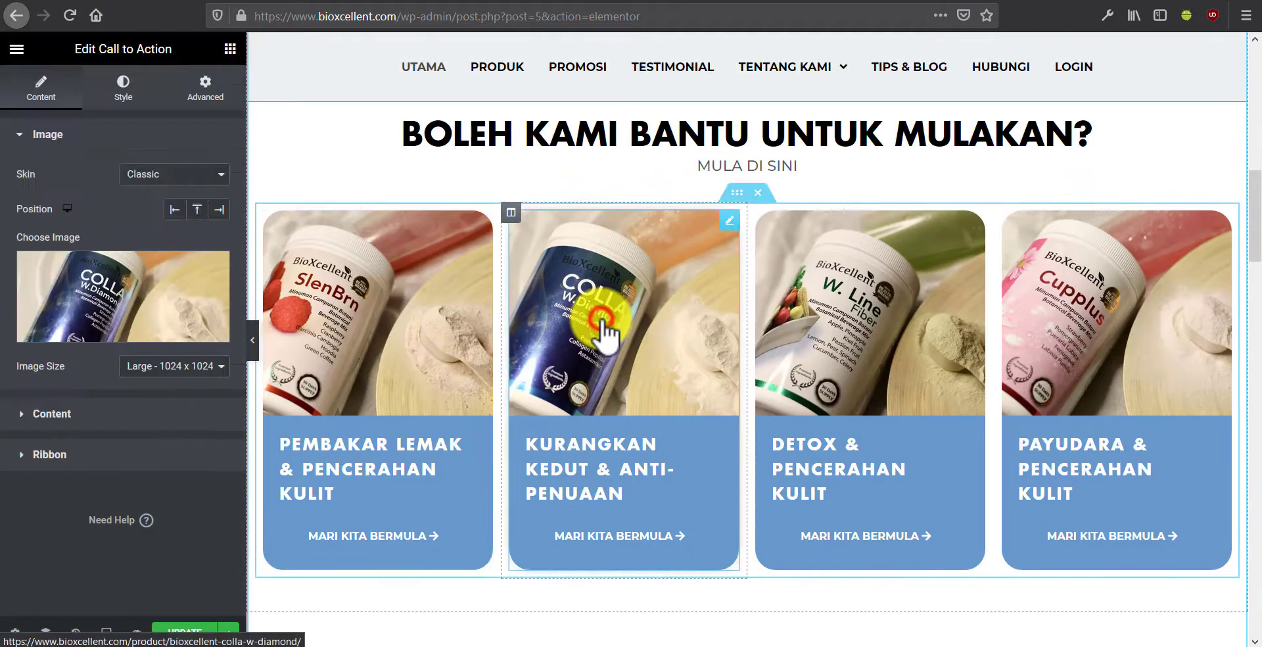
pyautogui.click(843, 326)
pyautogui.click(1057, 323)
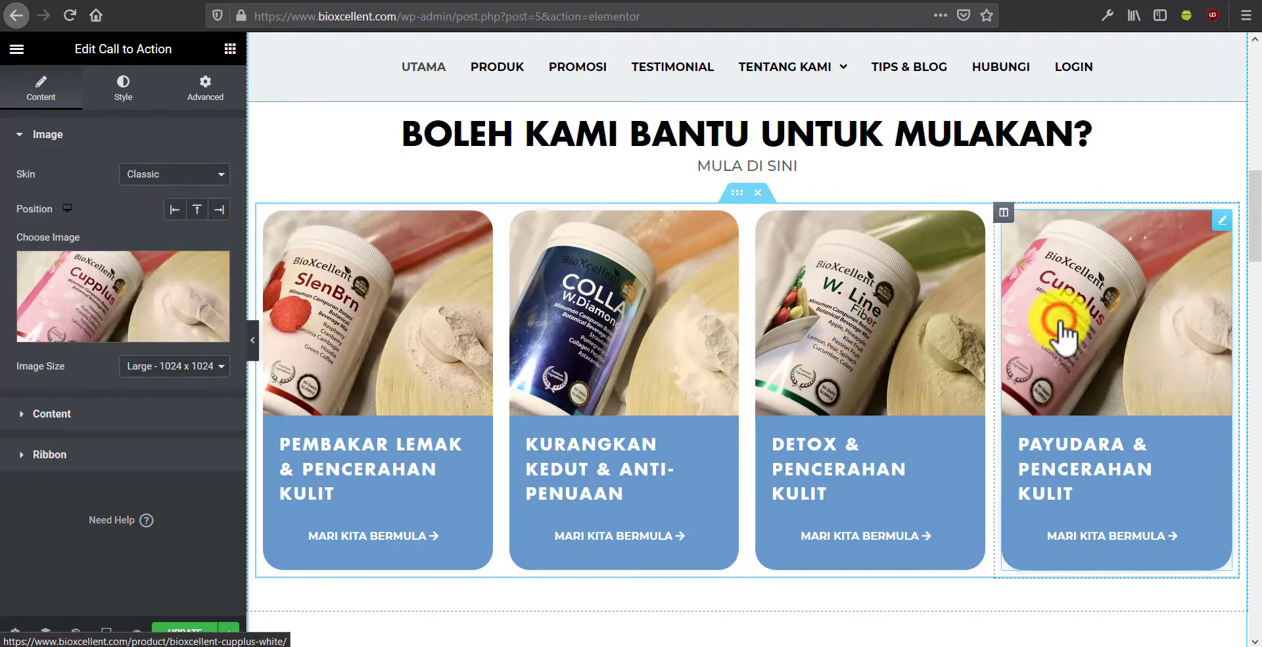
# Examine the text settings of the #WE'RE BIOXCELLENT heading and the paragraph below it
pyautogui.scroll(-10, 675, 329)
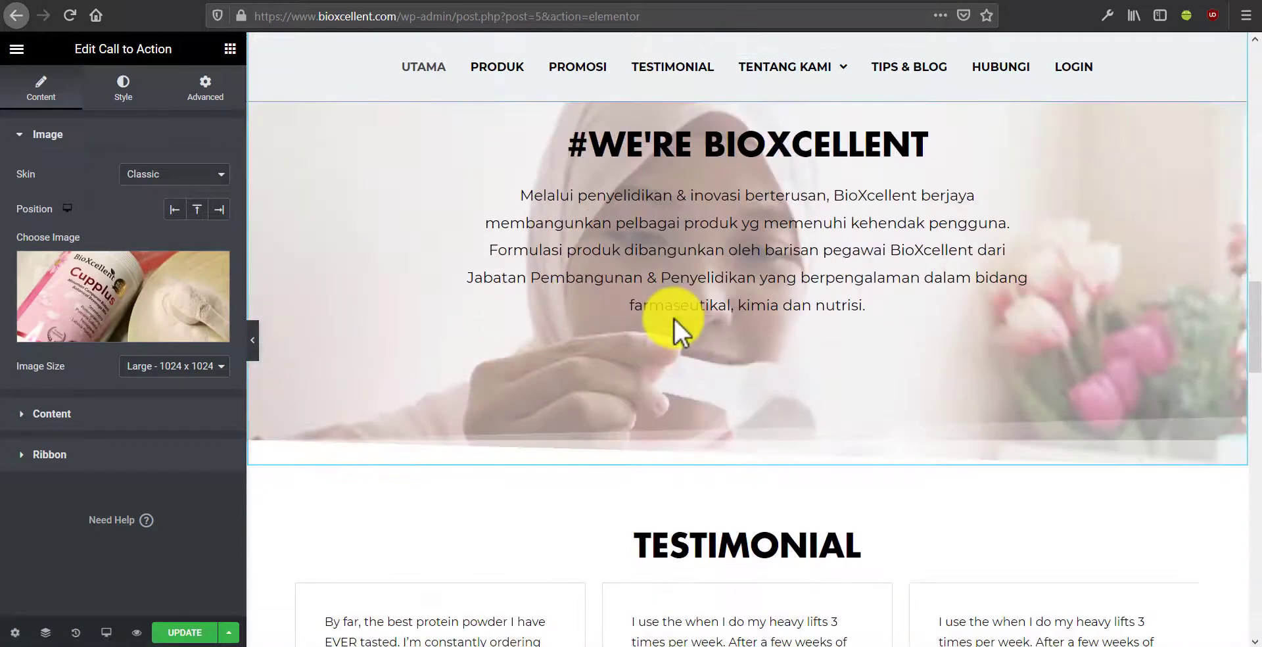
pyautogui.scroll(3, 662, 358)
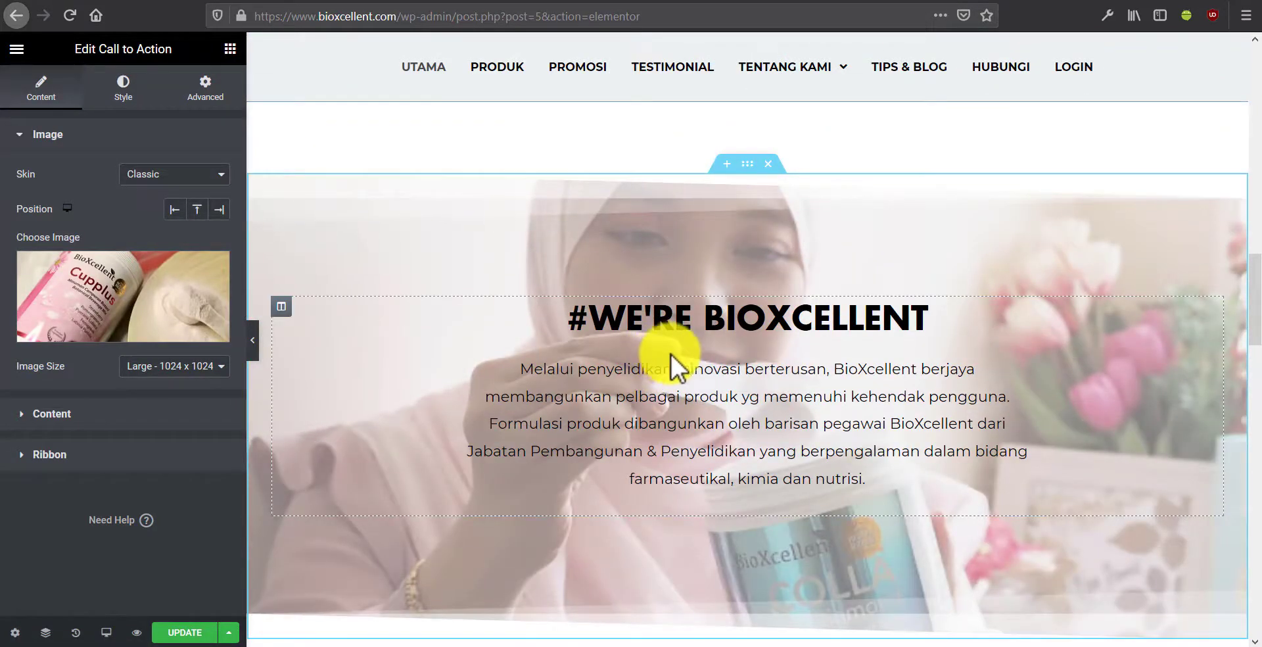
pyautogui.click(735, 321)
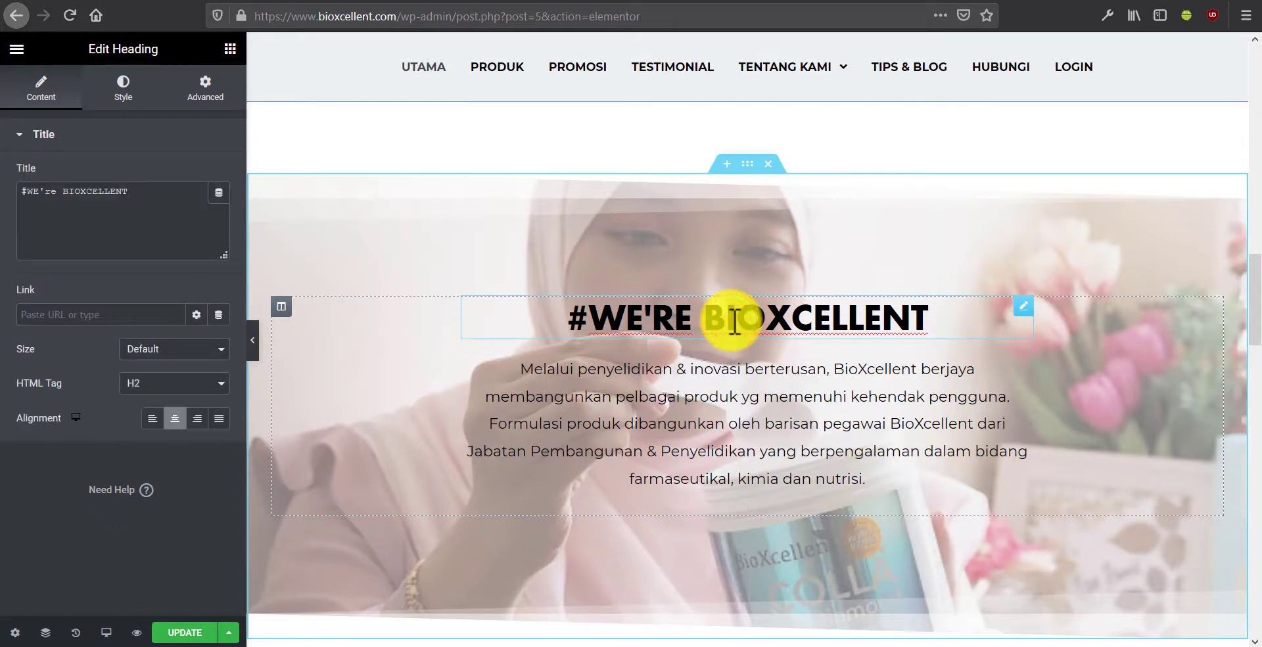
pyautogui.click(736, 401)
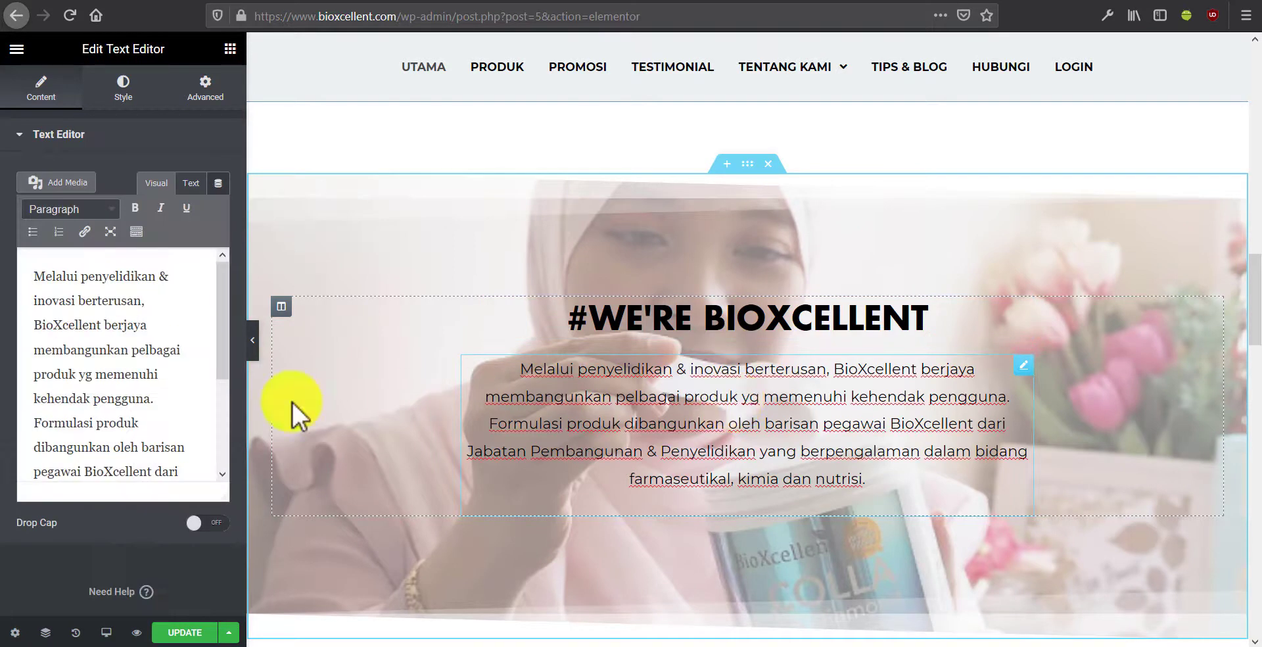
pyautogui.click(92, 375)
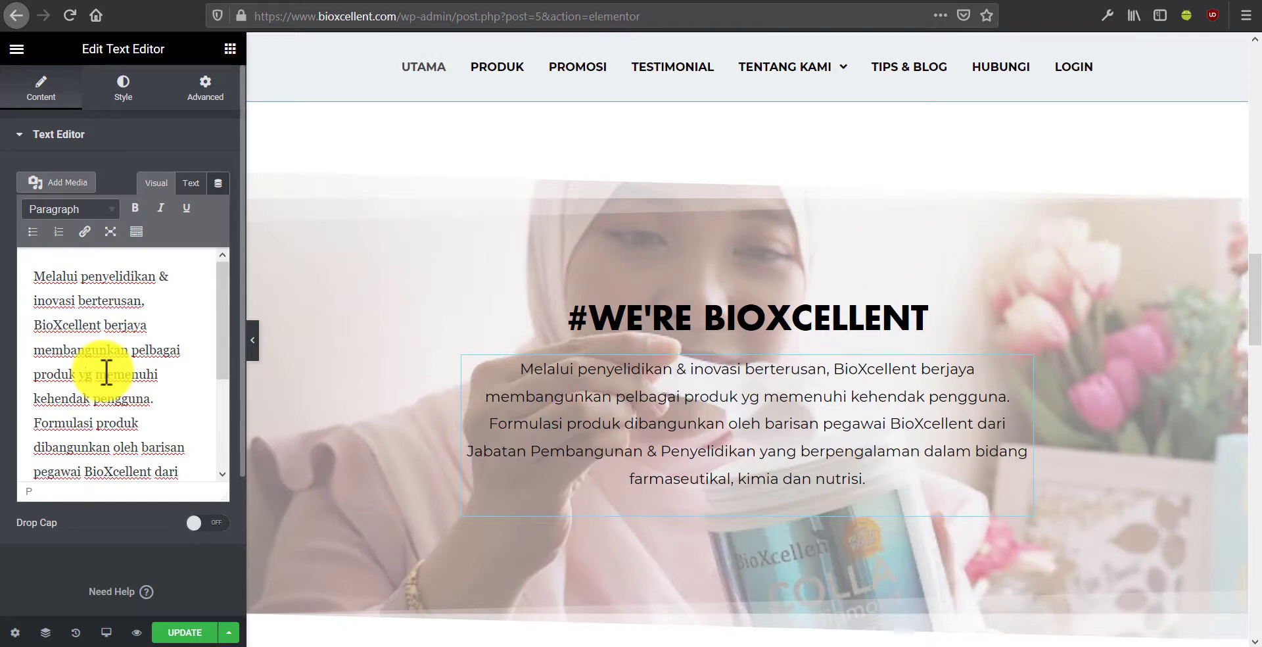
# Open the settings of the section containing #WE'RE BIOXCELLENT and dismiss the Meet Right Click tip
pyautogui.scroll(2, 767, 395)
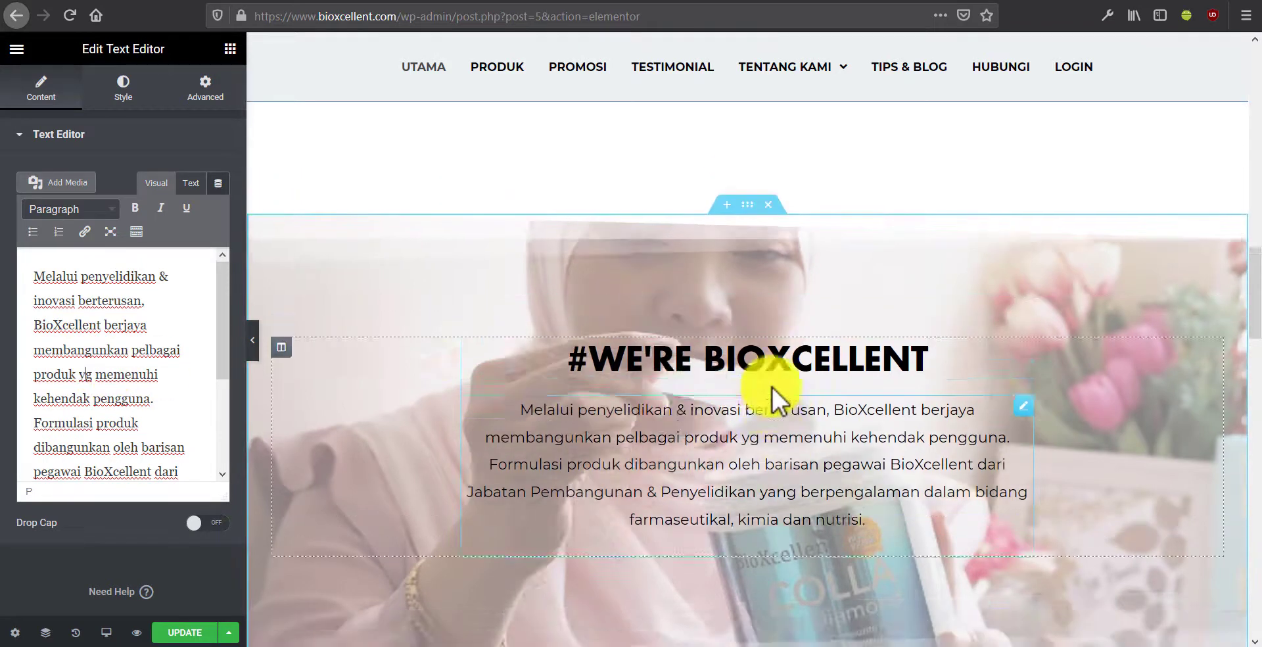
pyautogui.click(771, 349)
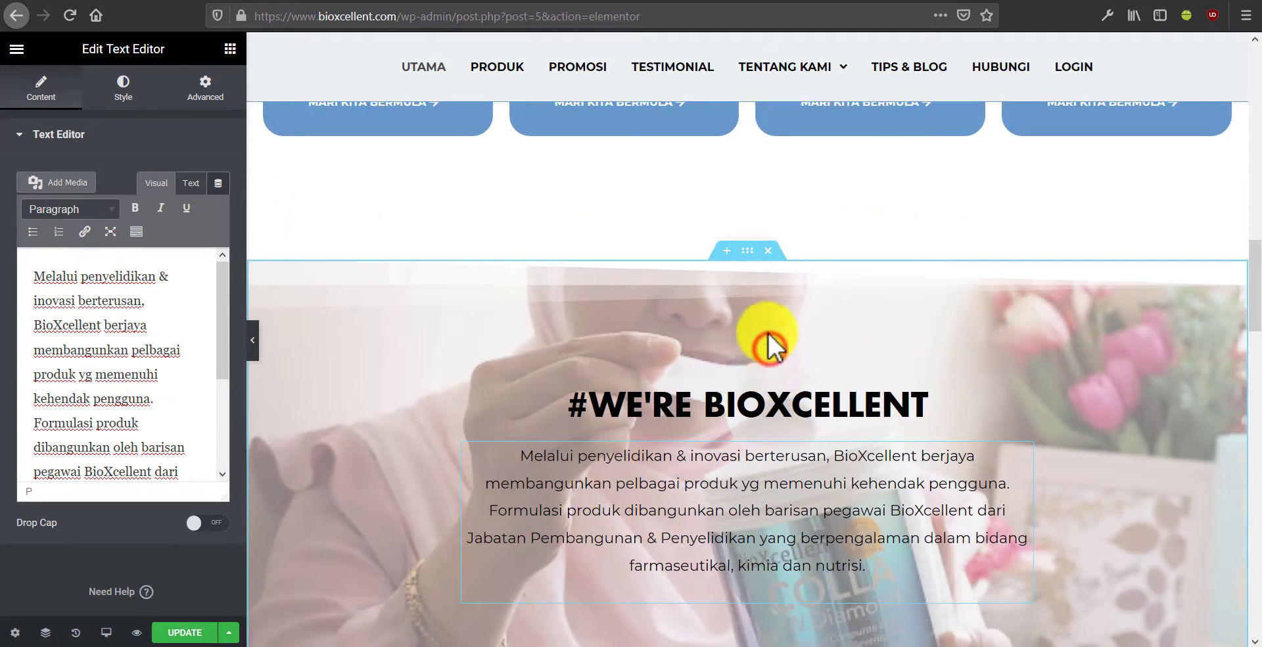
pyautogui.click(745, 250)
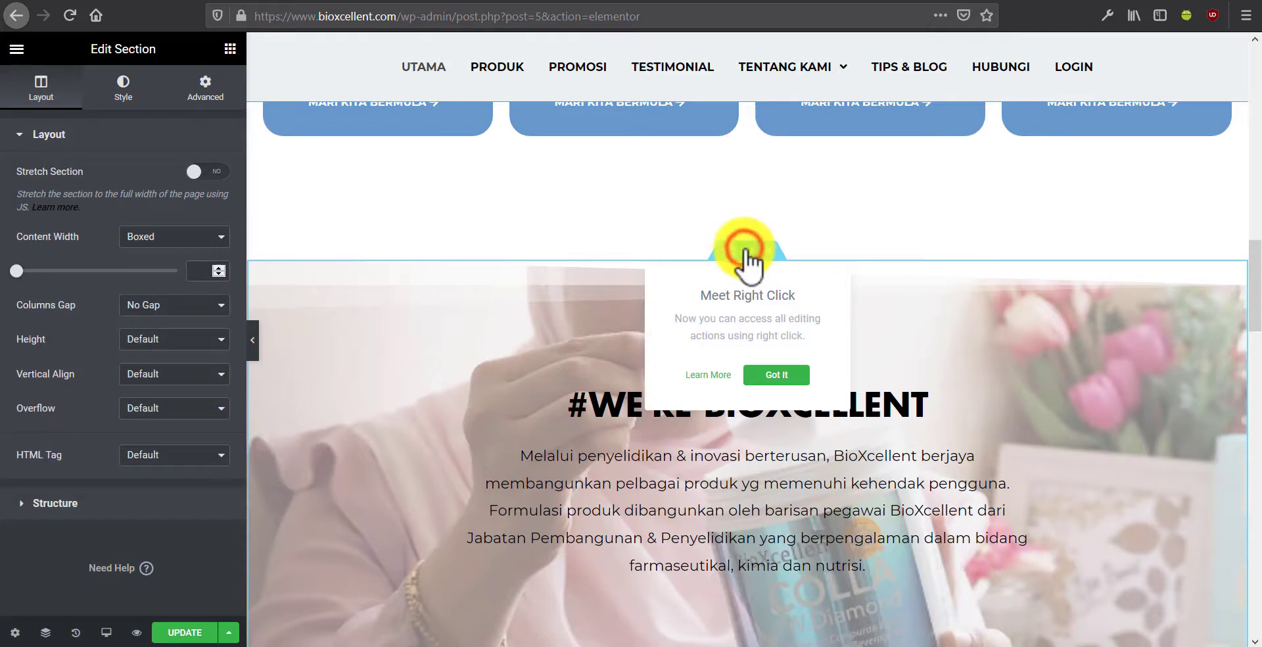
pyautogui.click(759, 375)
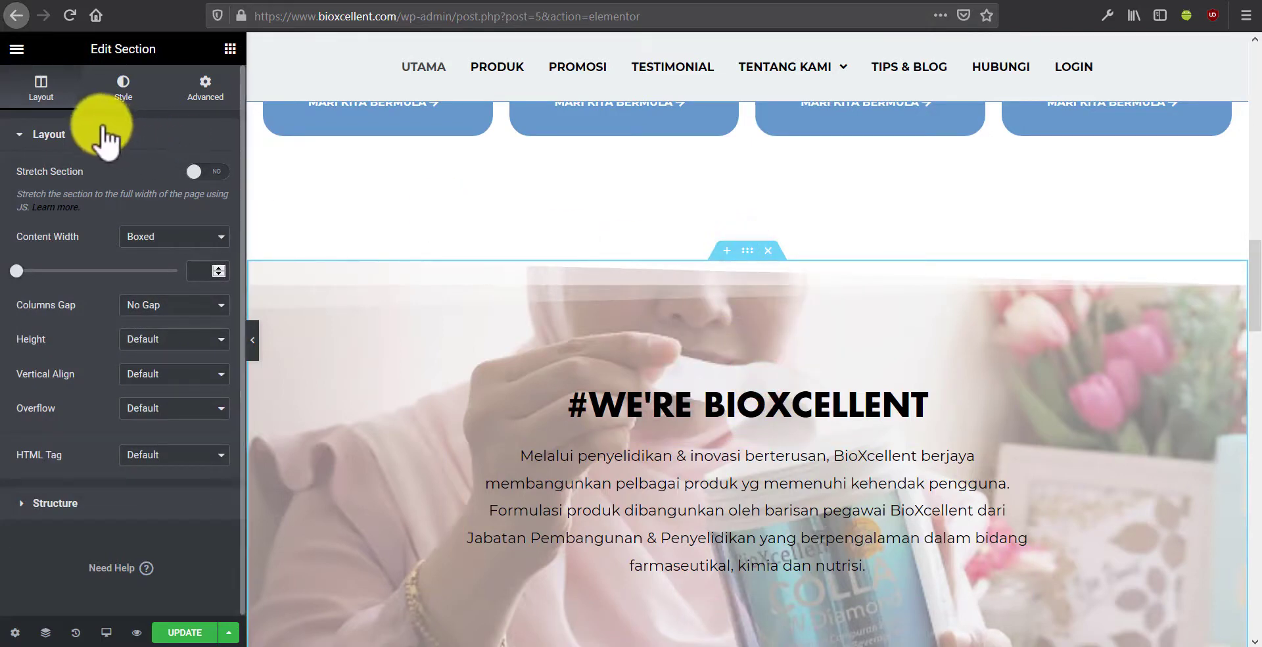
# Display the background style settings of the #WE'RE BIOXCELLENT section
pyautogui.click(120, 90)
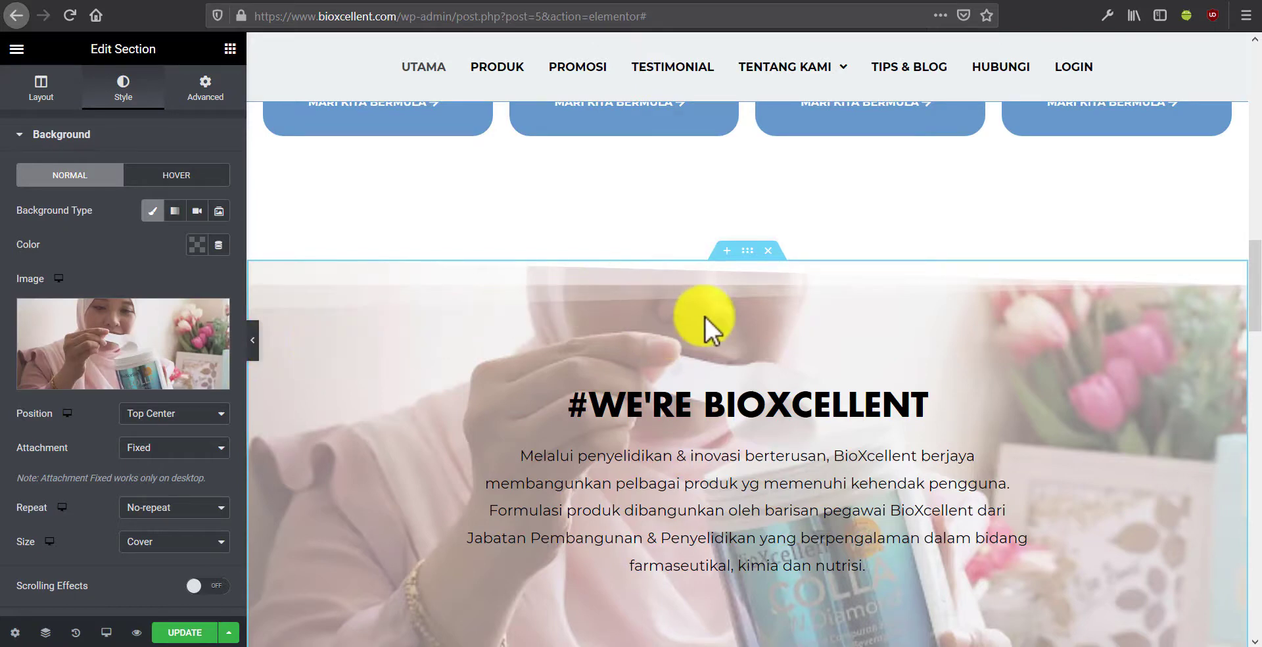
# Open the content settings of the testimonial carousel below the TESTIMONIAL heading
pyautogui.scroll(-3, 704, 329)
pyautogui.scroll(-6, 711, 314)
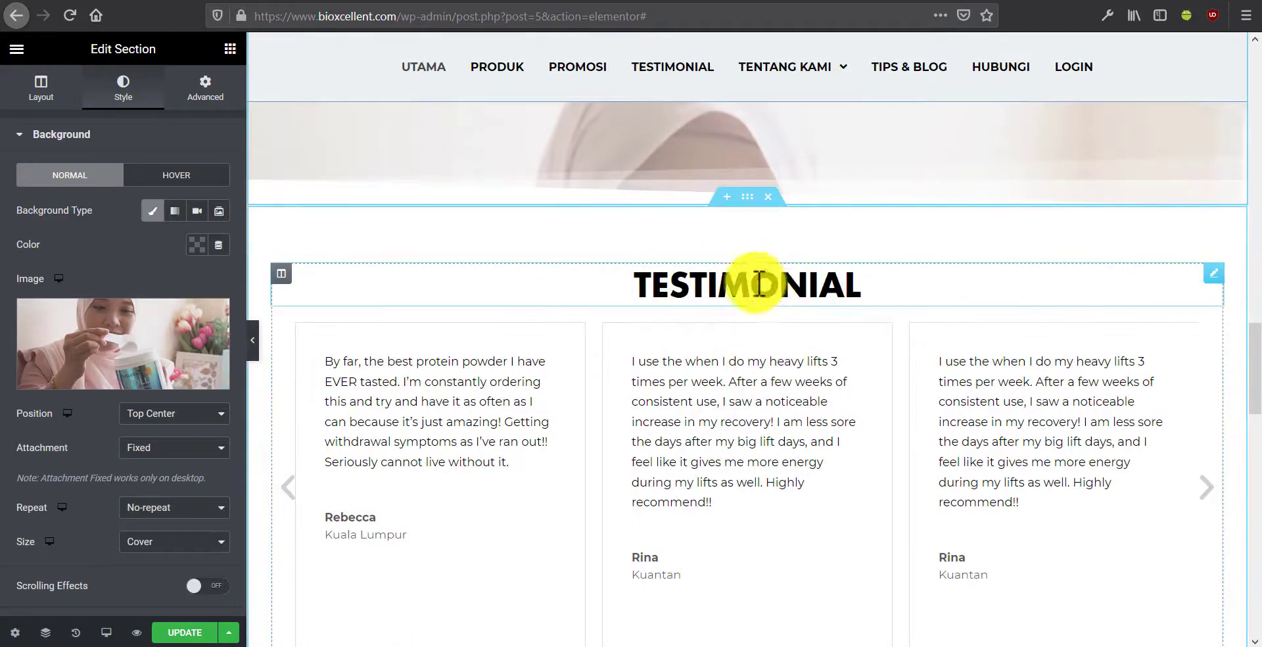
pyautogui.scroll(-3, 660, 259)
pyautogui.scroll(2, 723, 315)
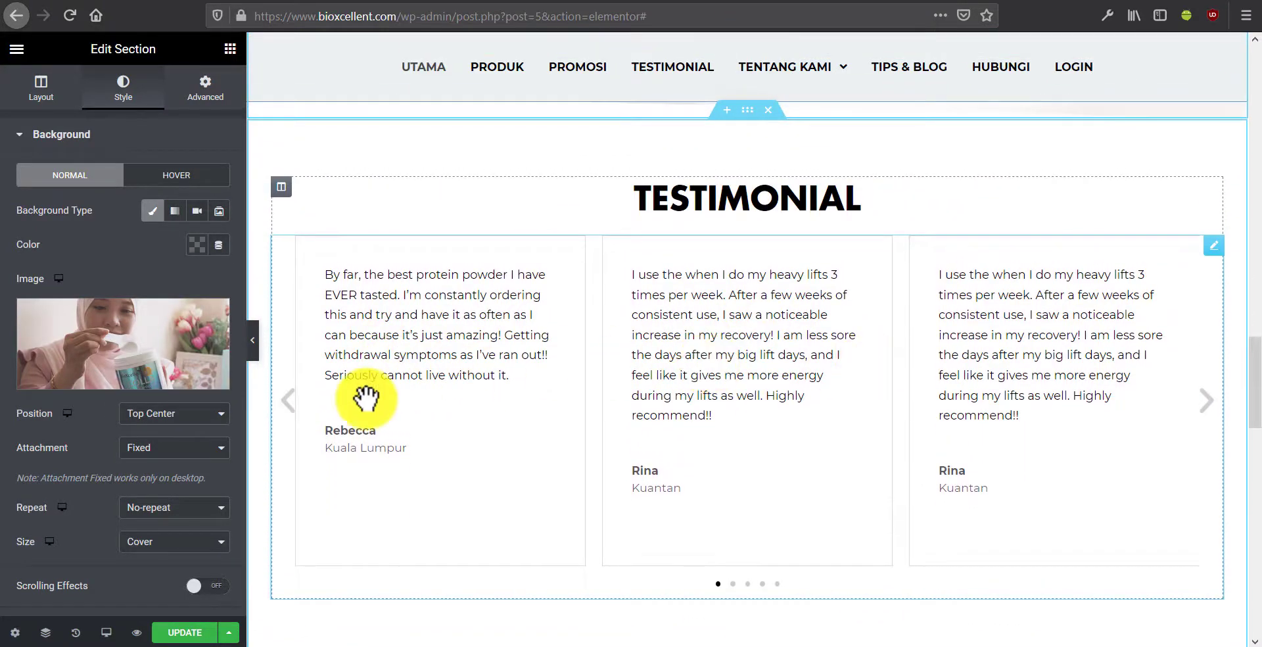
pyautogui.click(286, 401)
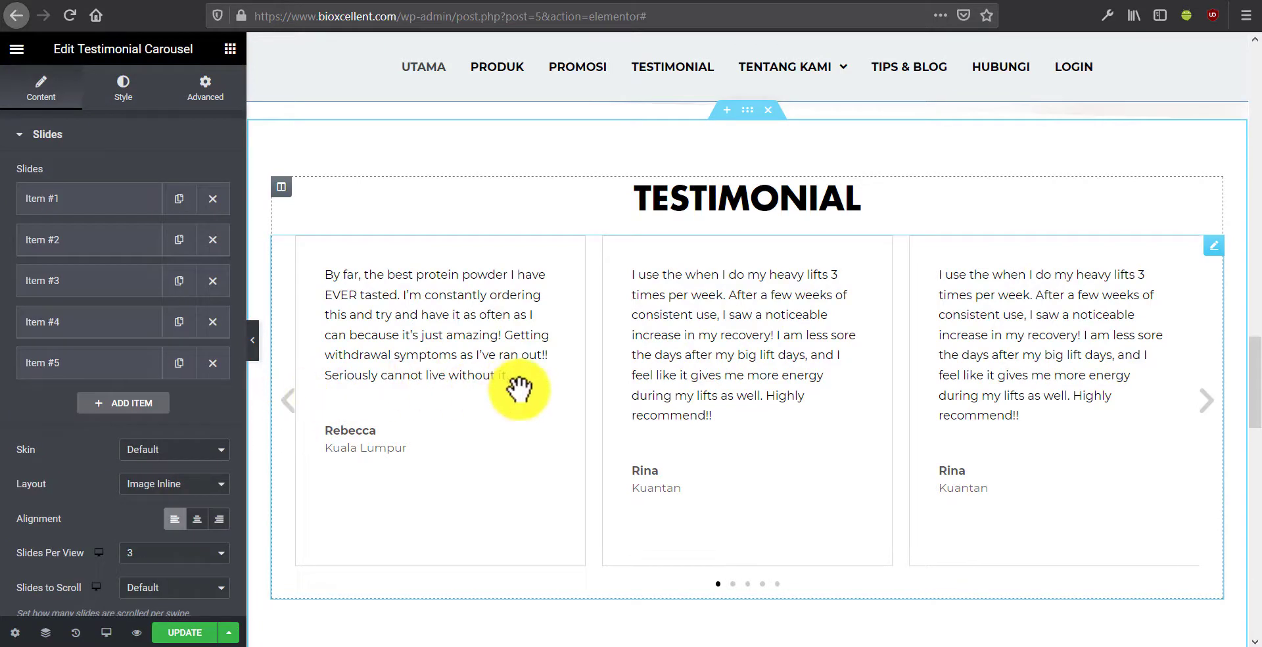
pyautogui.click(543, 385)
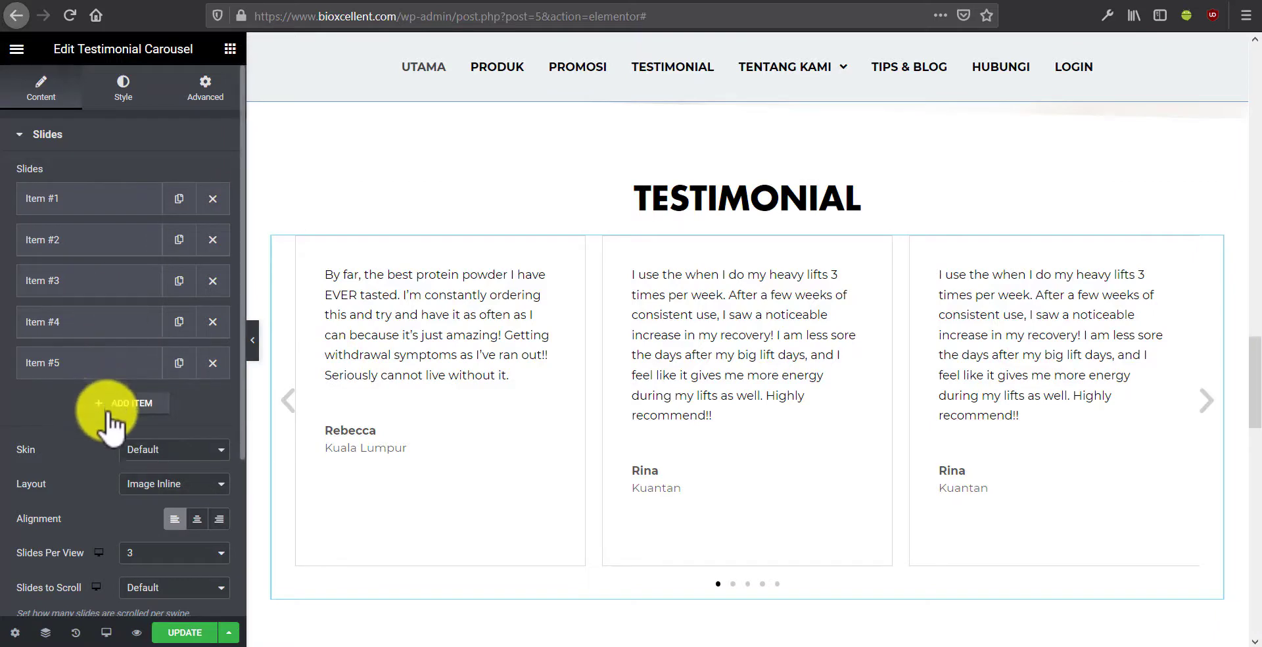
# Expand the first testimonial slide, Item #1, and examine its content, image, name and title fields
pyautogui.click(83, 196)
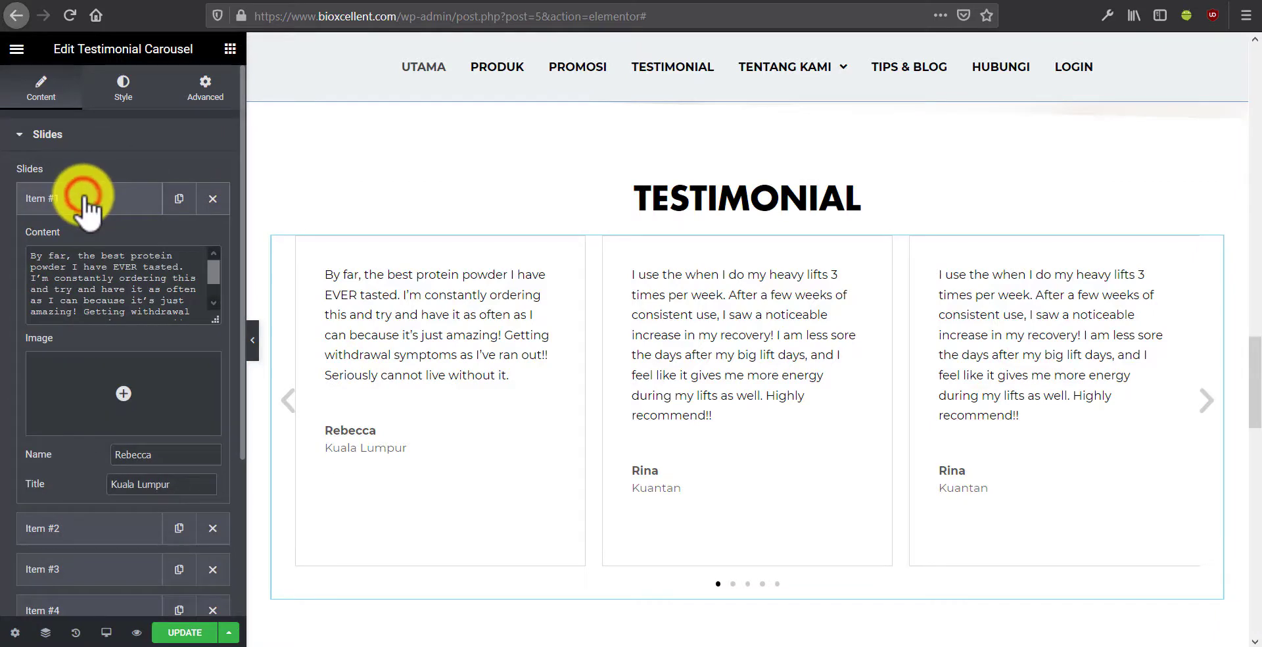
pyautogui.tripleClick(80, 264)
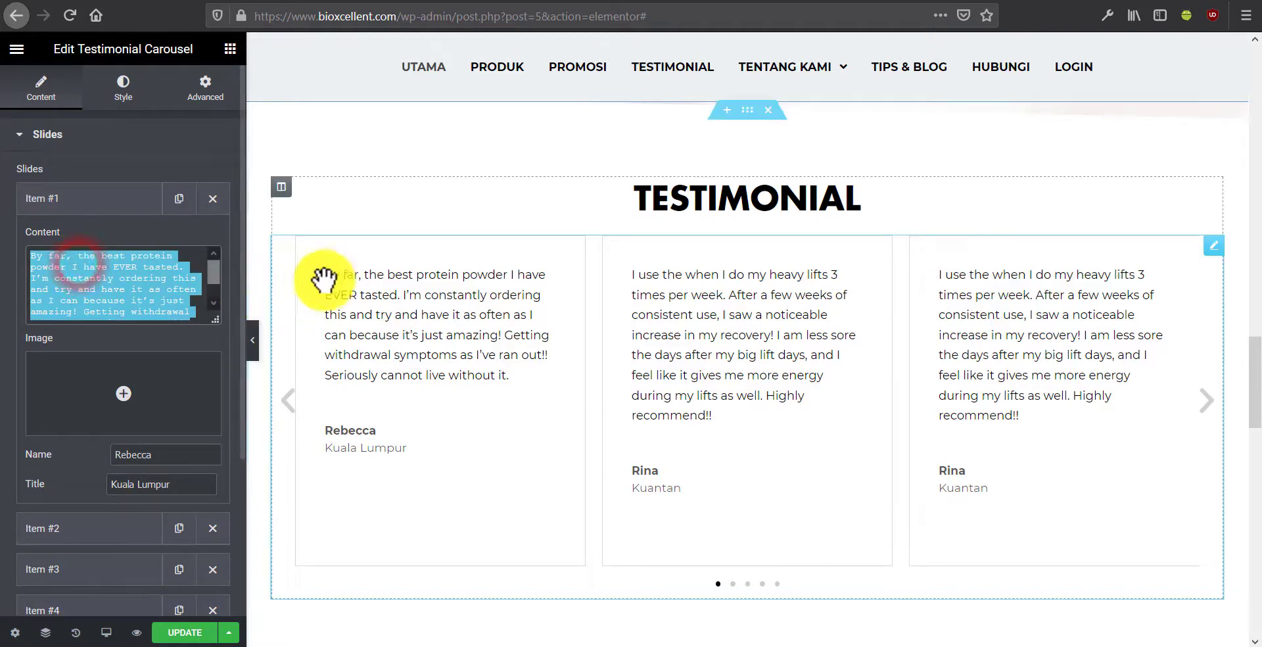
pyautogui.scroll(-1, 141, 395)
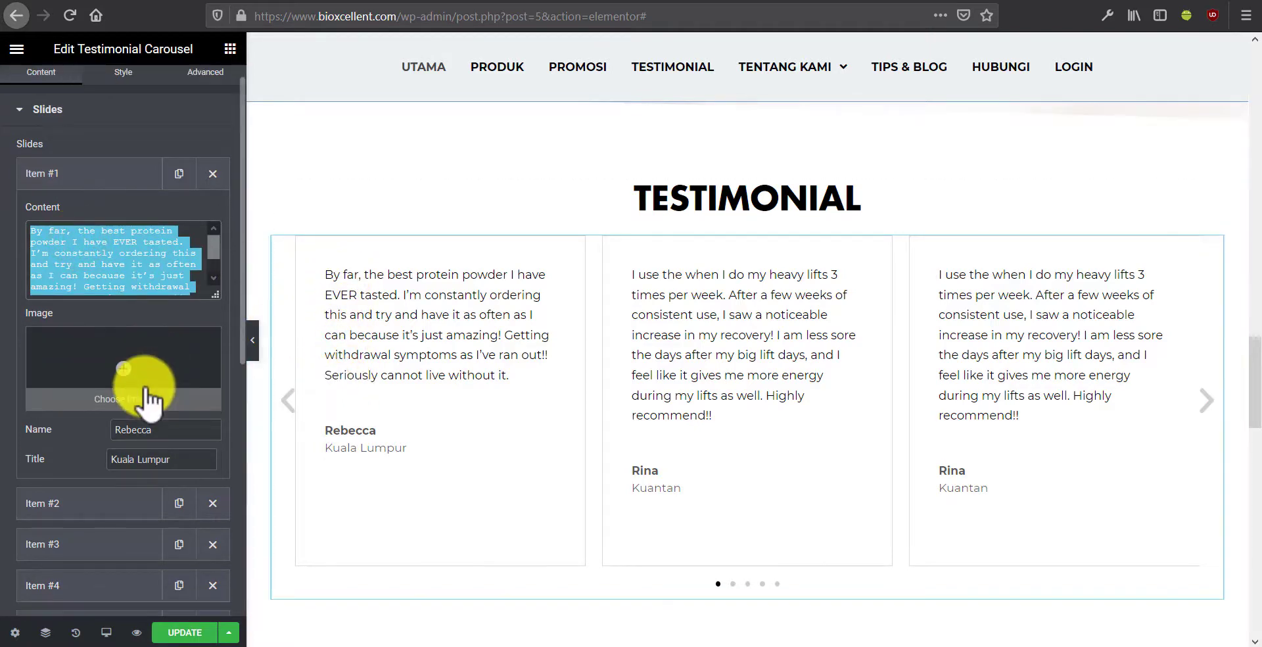
pyautogui.click(128, 430)
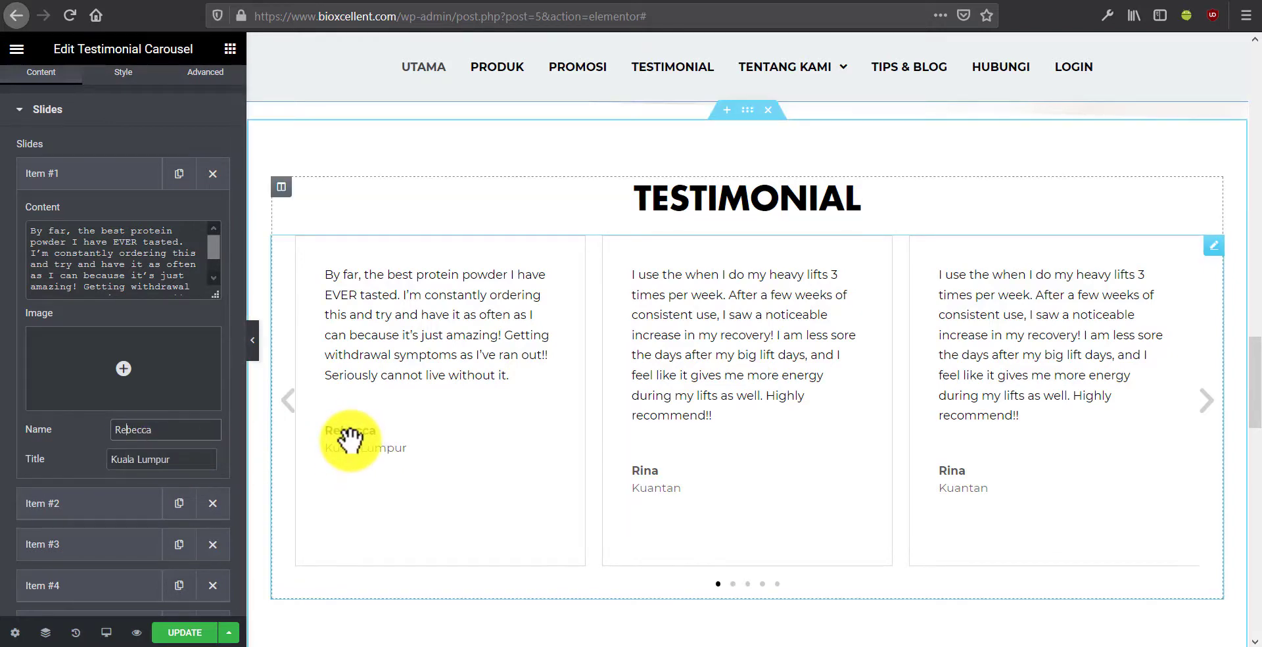
pyautogui.scroll(-1, 140, 267)
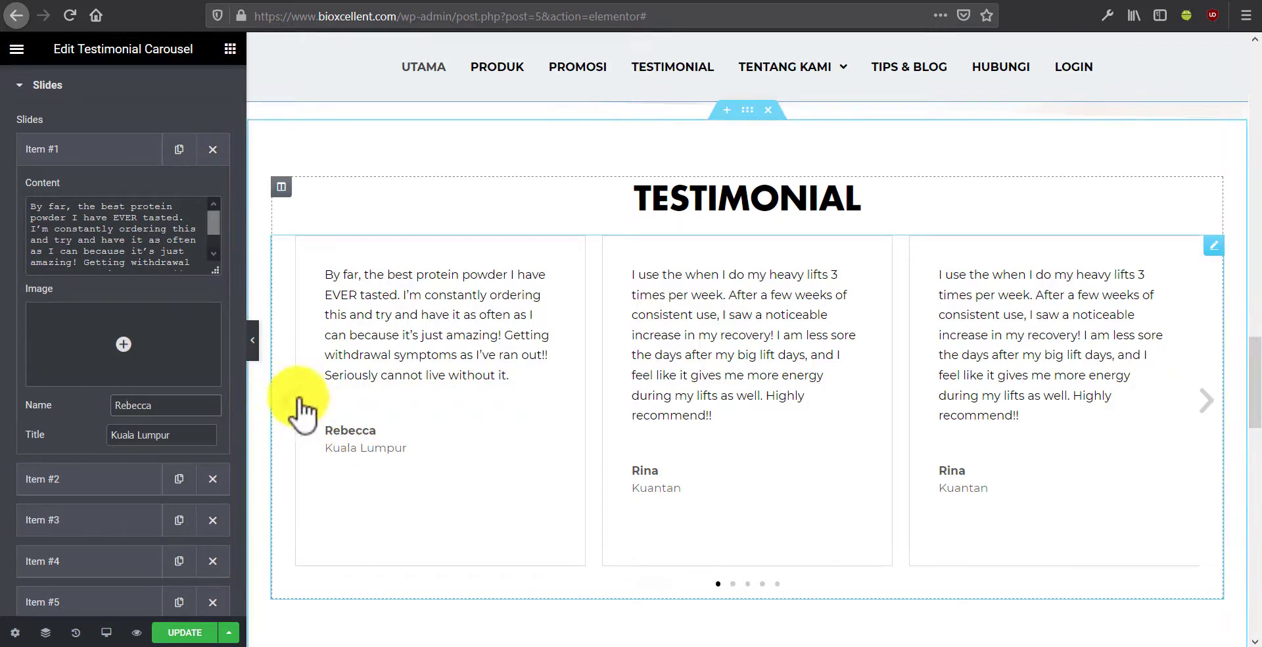
# Try FB.jpg from the media library as the image of testimonial Item #1 and remove it again
pyautogui.click(129, 347)
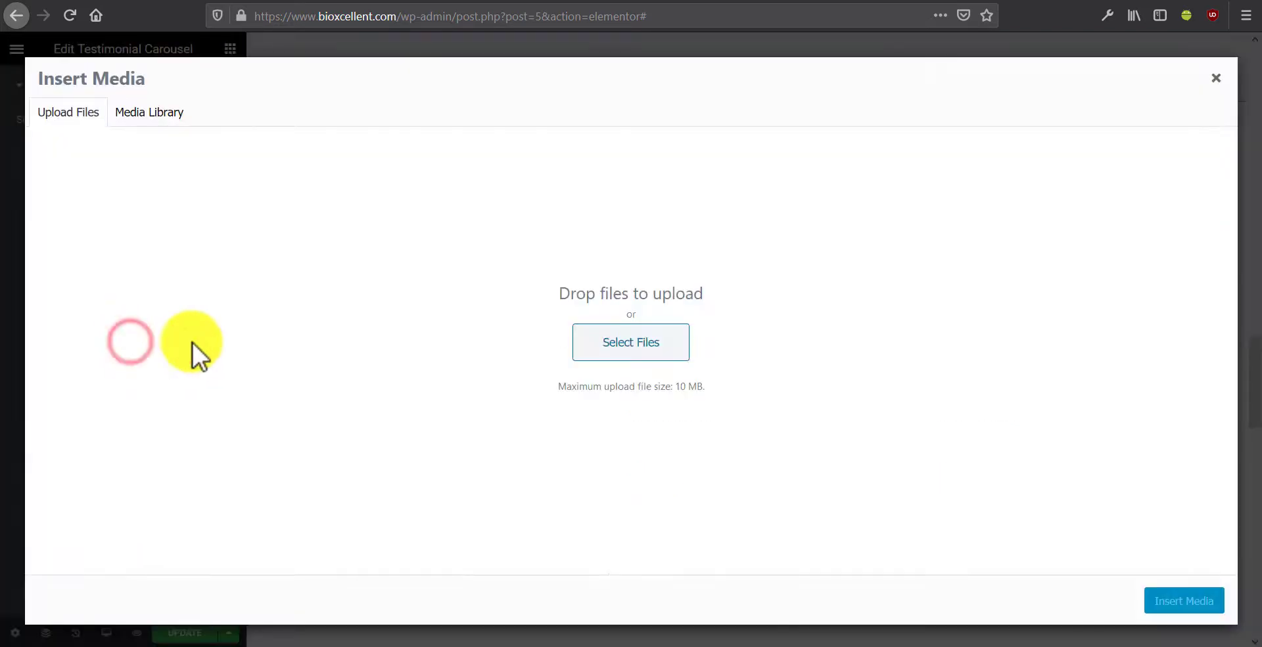
pyautogui.click(165, 119)
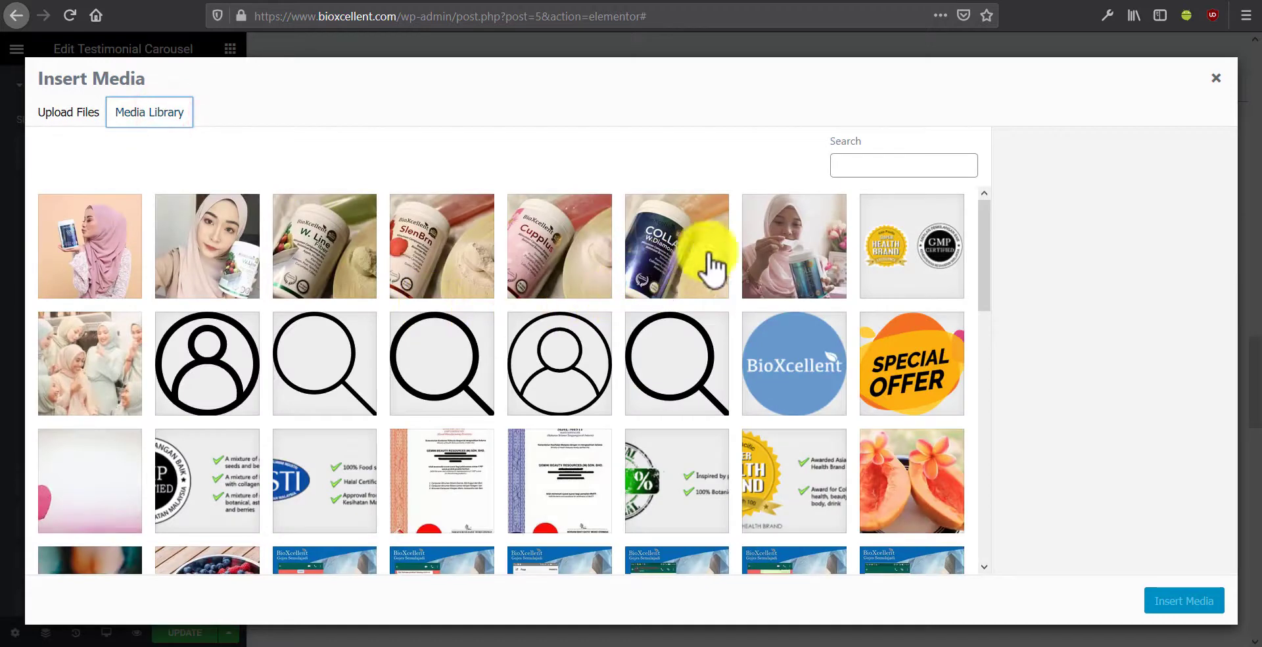
pyautogui.click(197, 256)
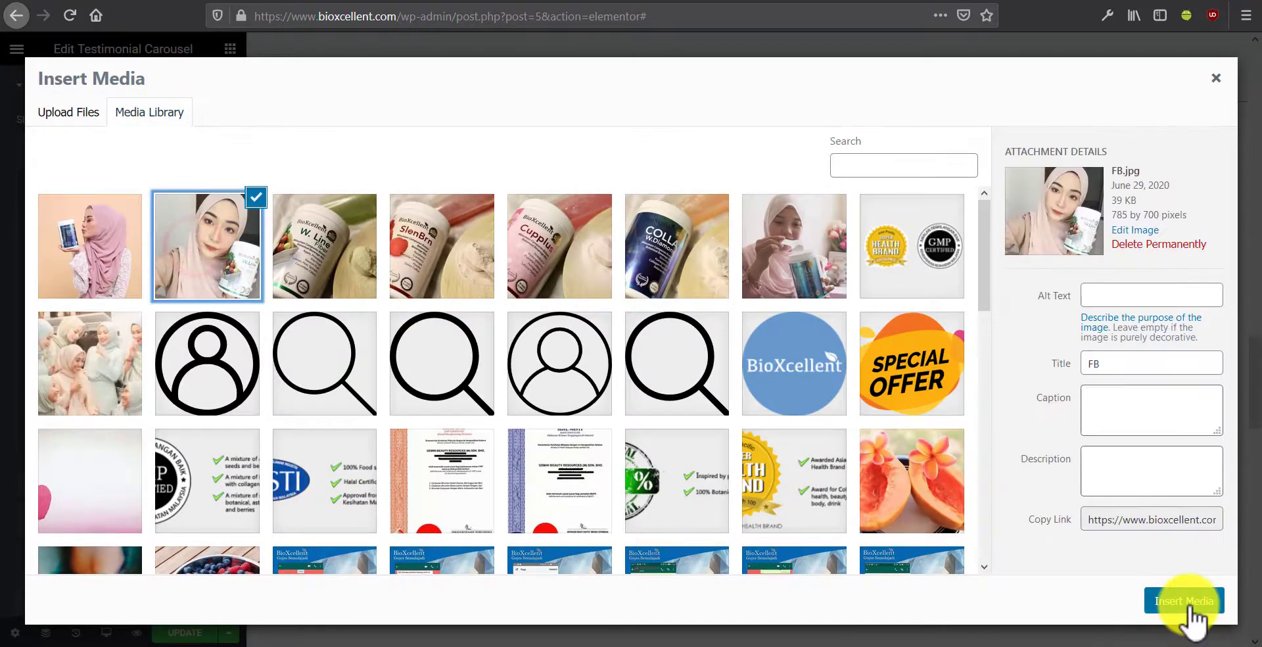
pyautogui.click(1187, 601)
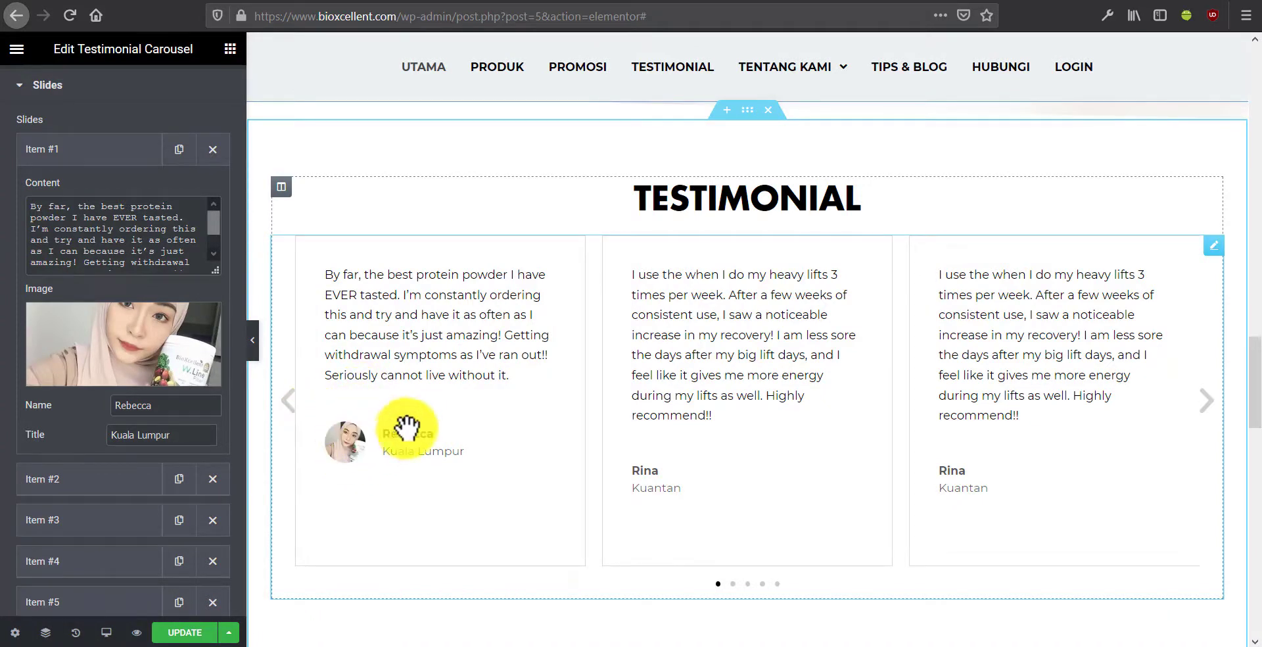
pyautogui.moveTo(135, 352)
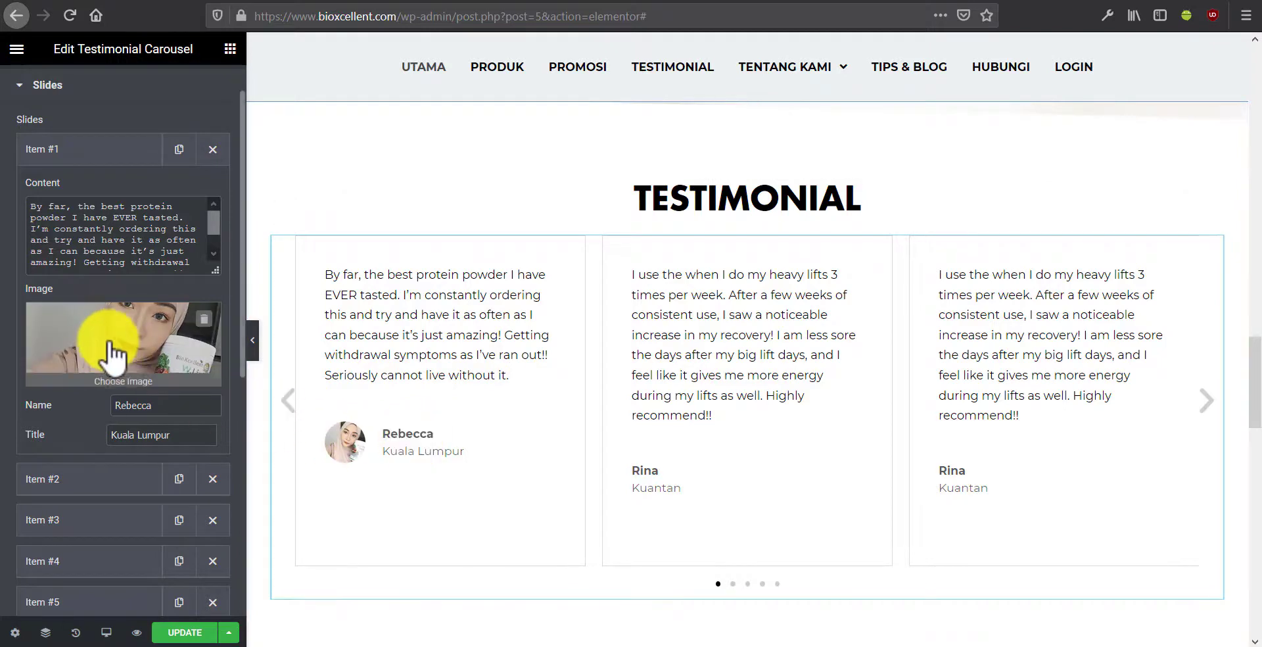
pyautogui.click(204, 321)
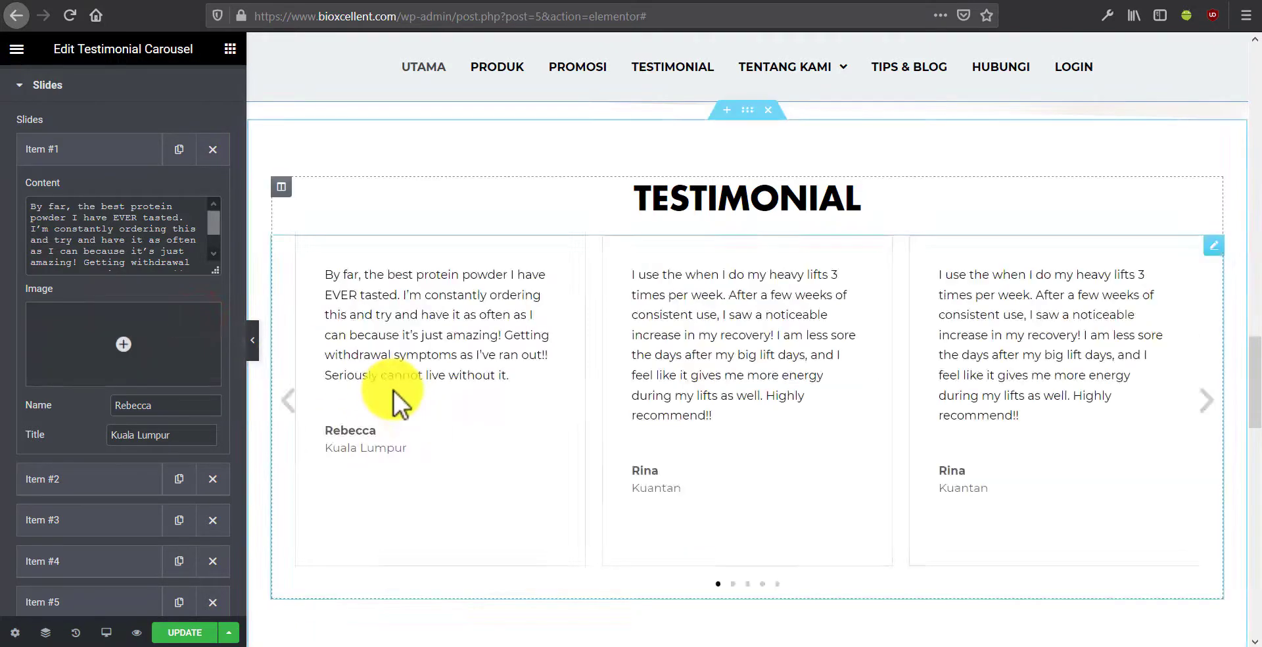
# Display the contents of testimonial slides Item #4 and Item #5 one after the other
pyautogui.scroll(-3, 132, 368)
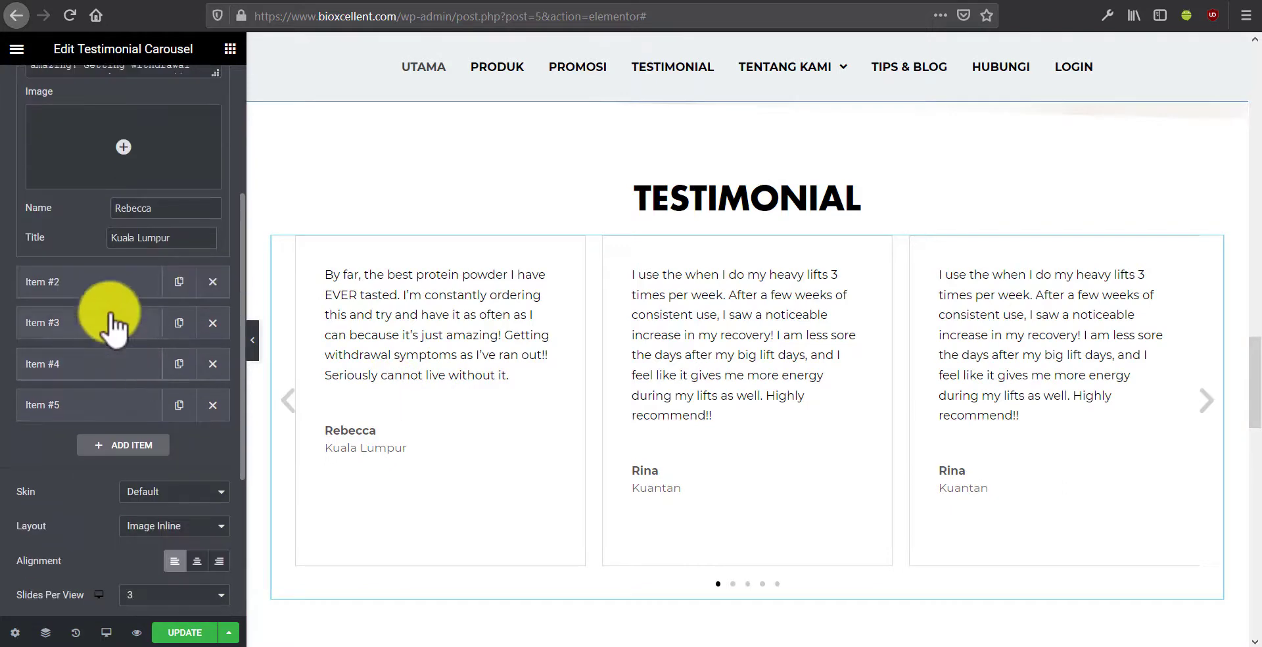
pyautogui.click(117, 370)
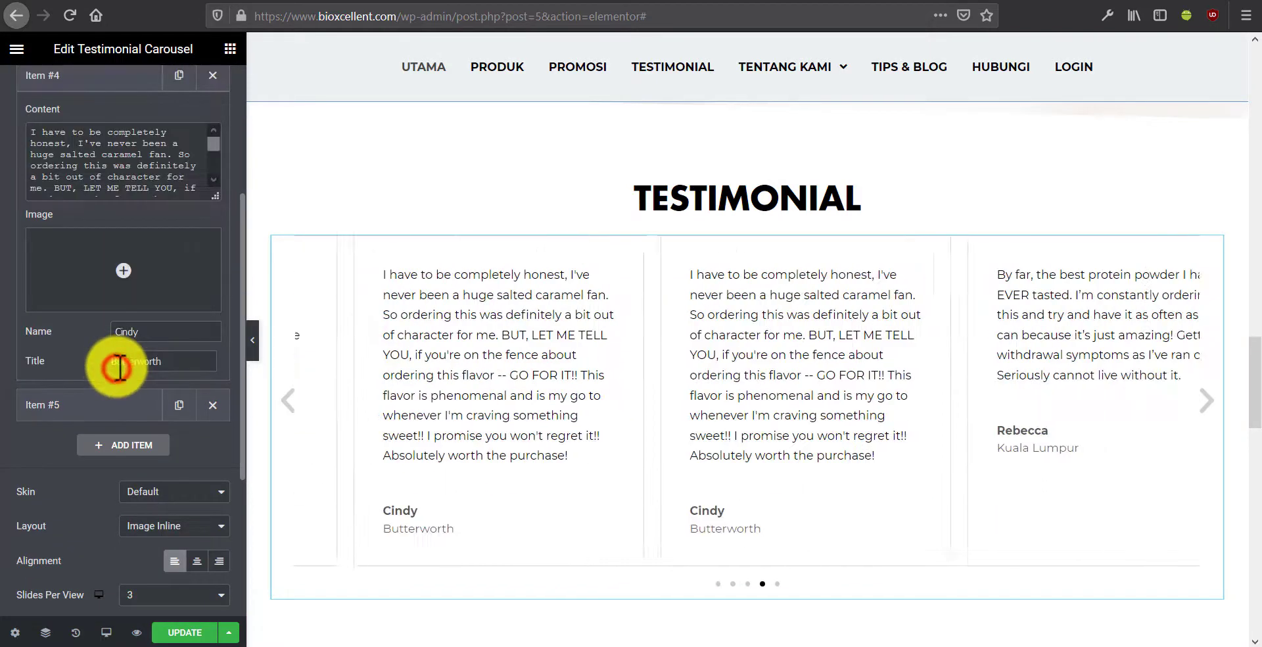
pyautogui.click(114, 396)
pyautogui.scroll(-2, 120, 378)
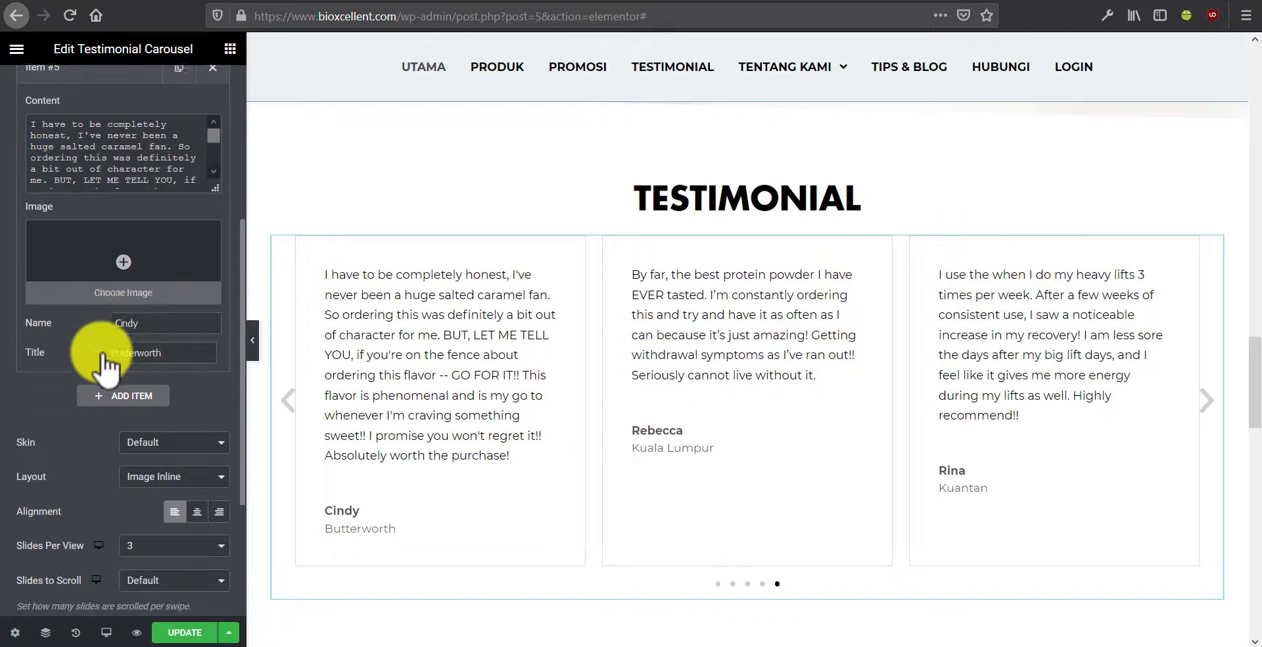
# Open the Instagram card's settings, view its image choice in the media library and close the library without inserting anything
pyautogui.scroll(-5, 675, 342)
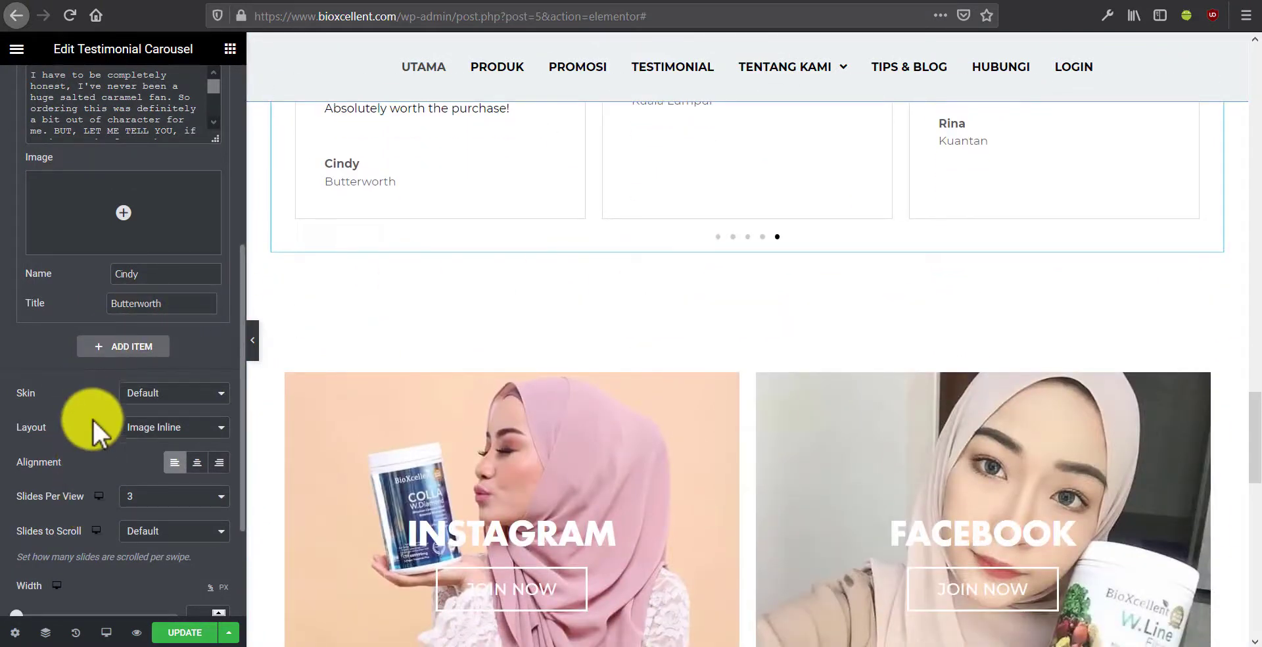
pyautogui.scroll(2, 737, 276)
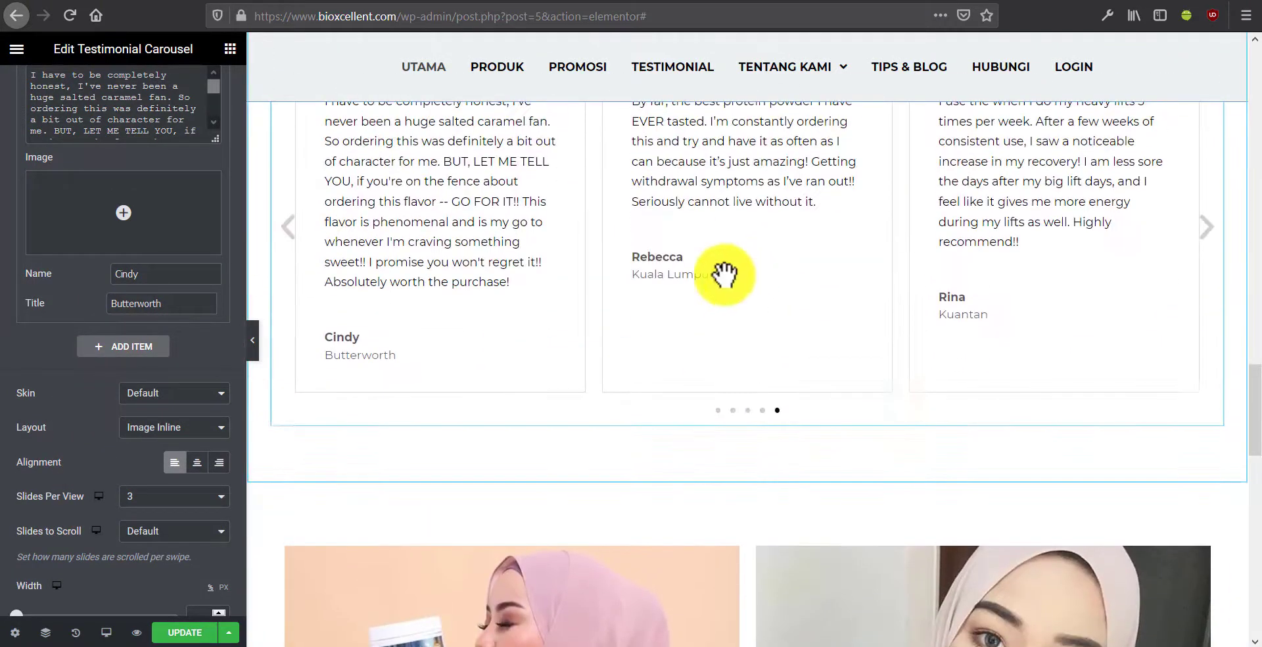
pyautogui.scroll(-3, 727, 290)
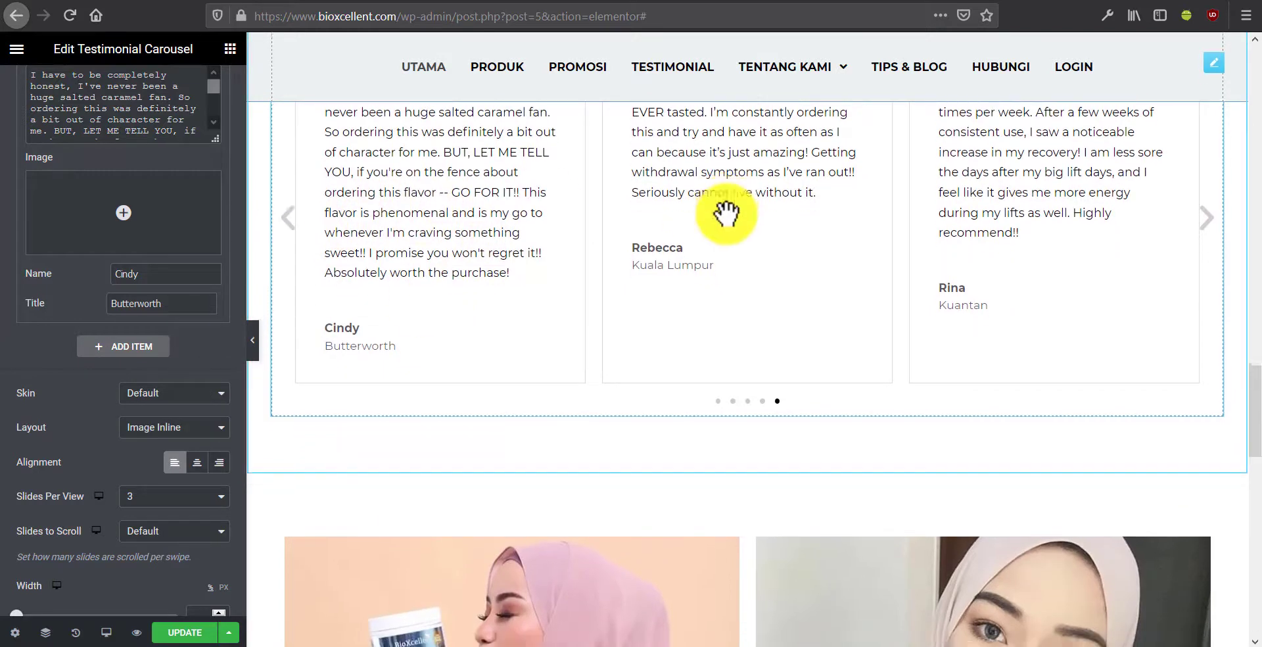
pyautogui.scroll(-2, 727, 212)
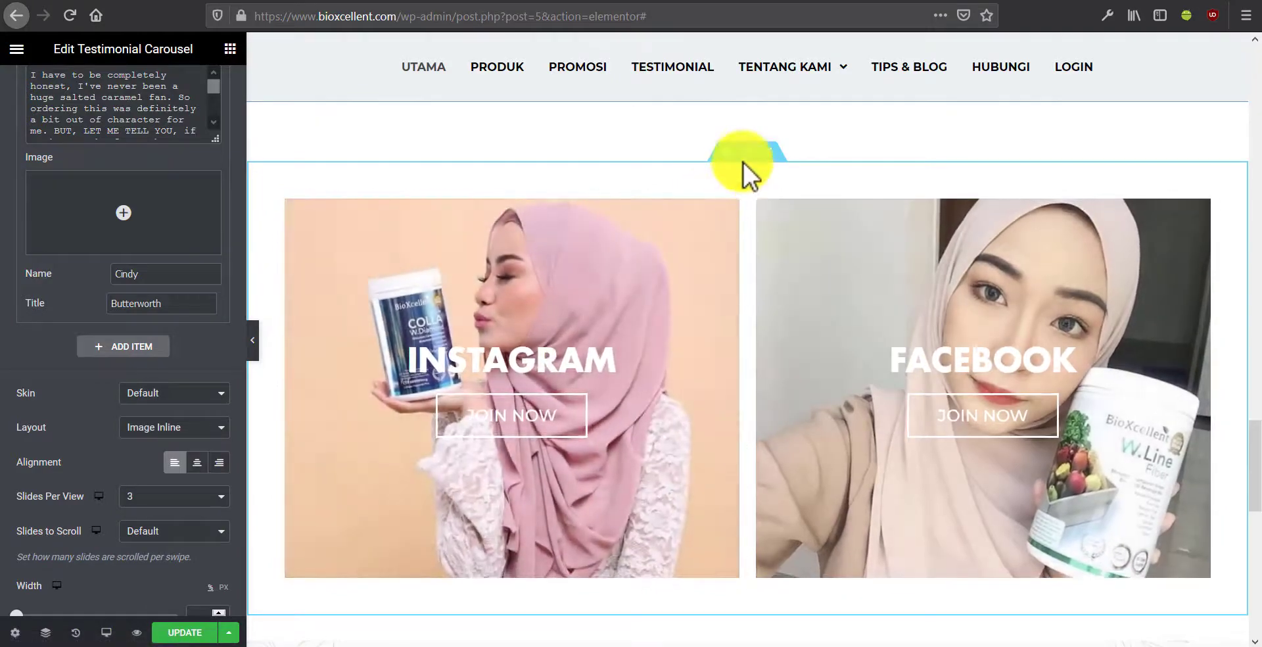
pyautogui.click(751, 173)
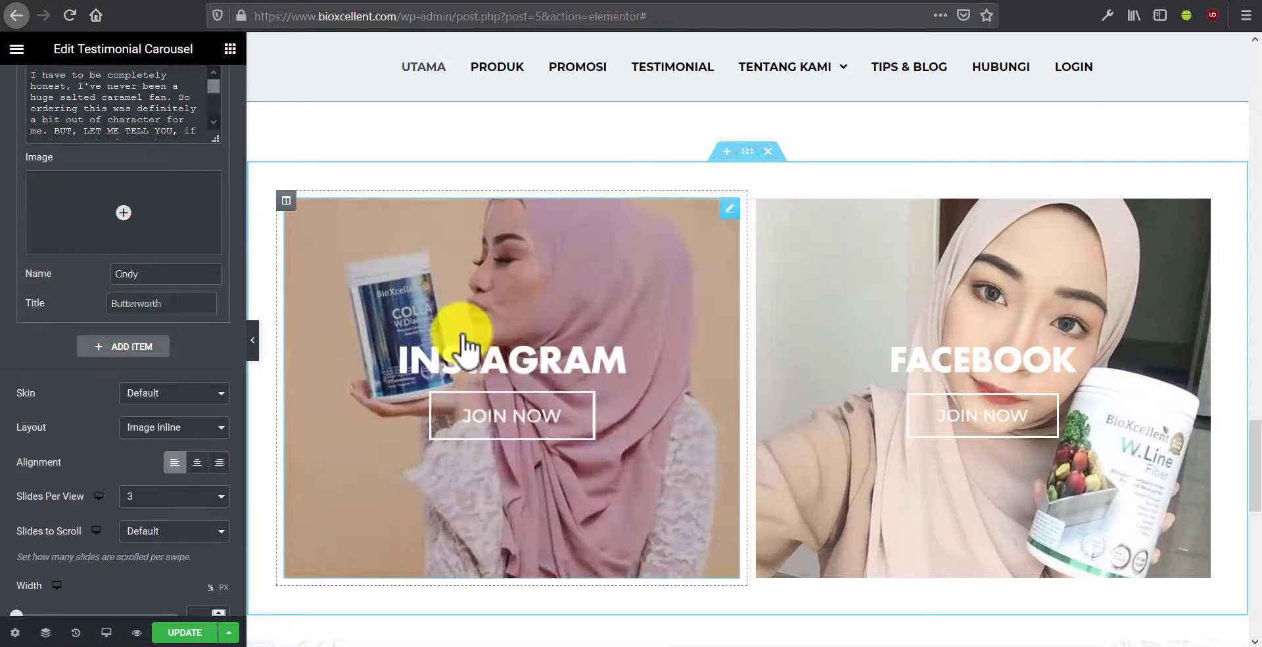
pyautogui.click(594, 294)
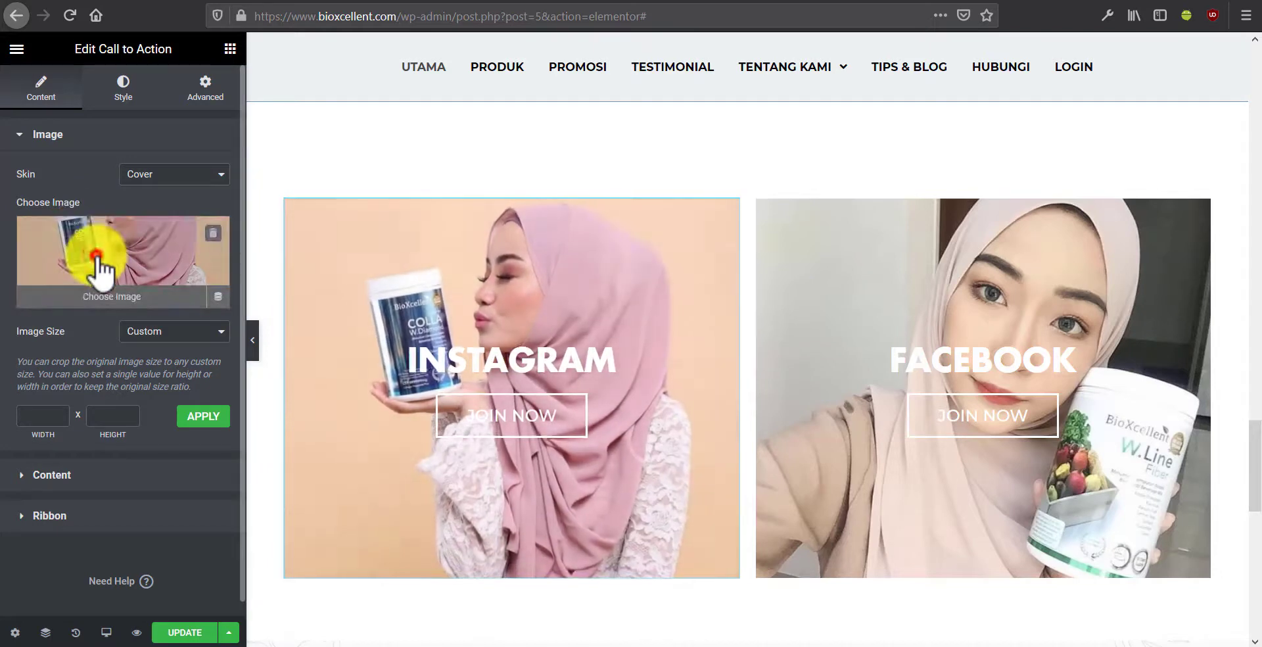
pyautogui.click(99, 259)
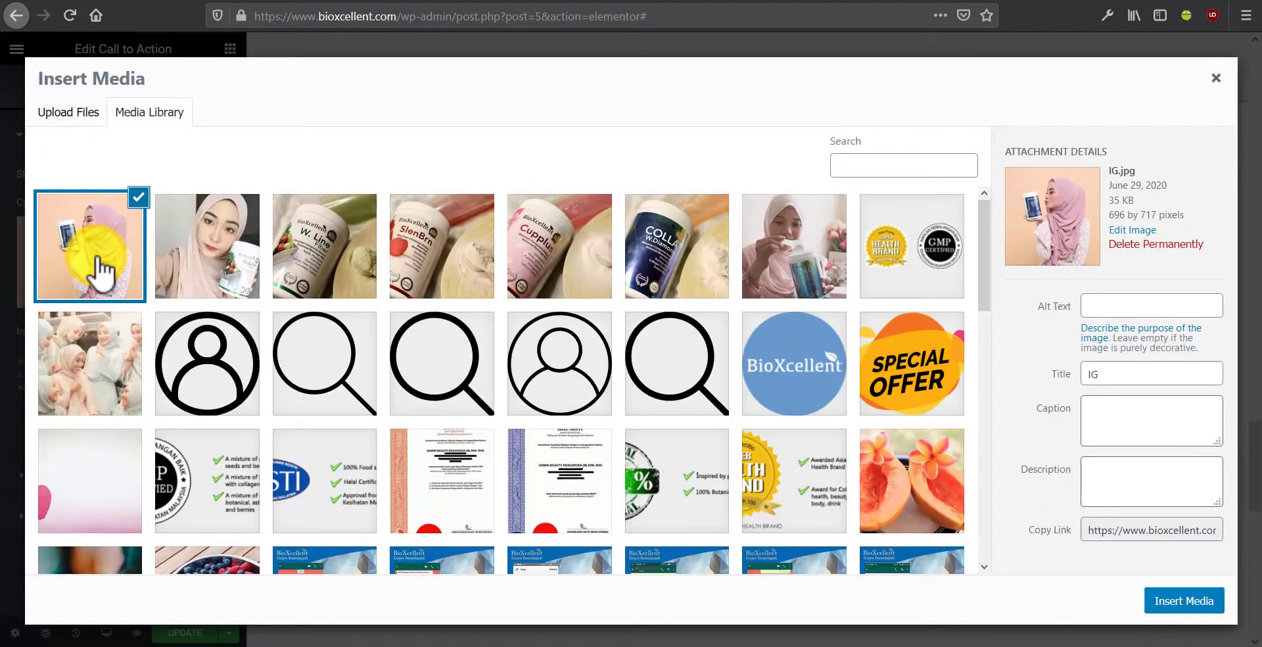
pyautogui.click(1217, 78)
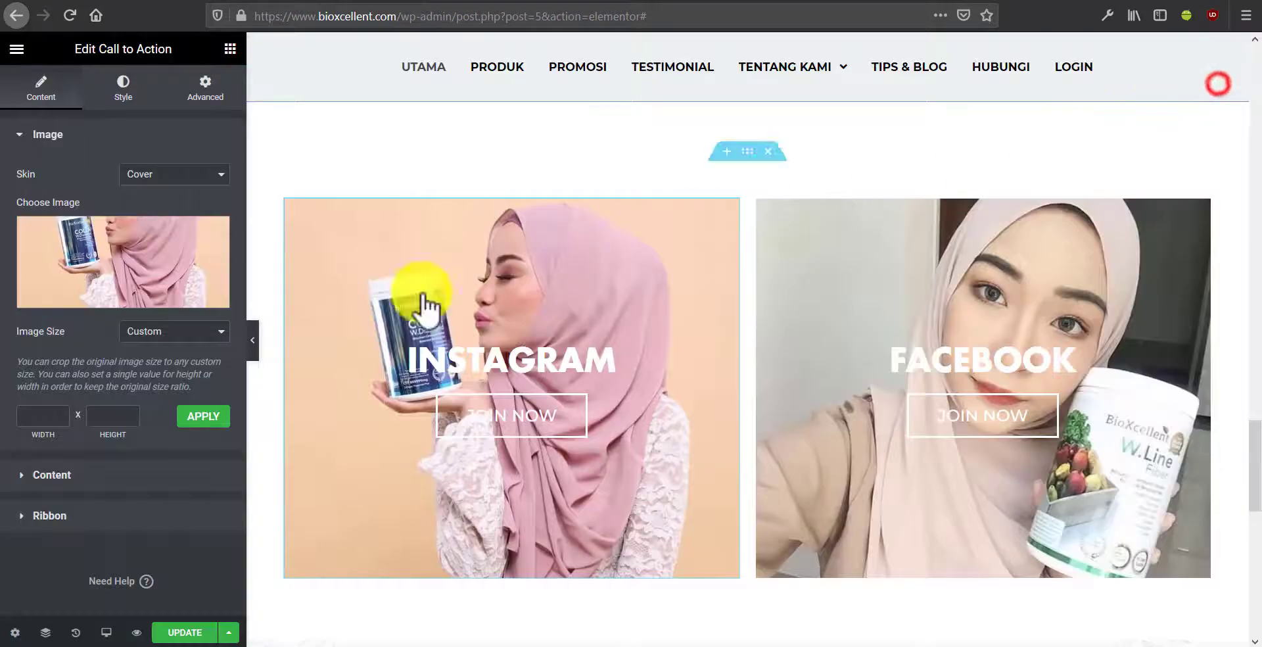
# Examine the Instagram card's content settings, including its title, button text and link
pyautogui.click(64, 476)
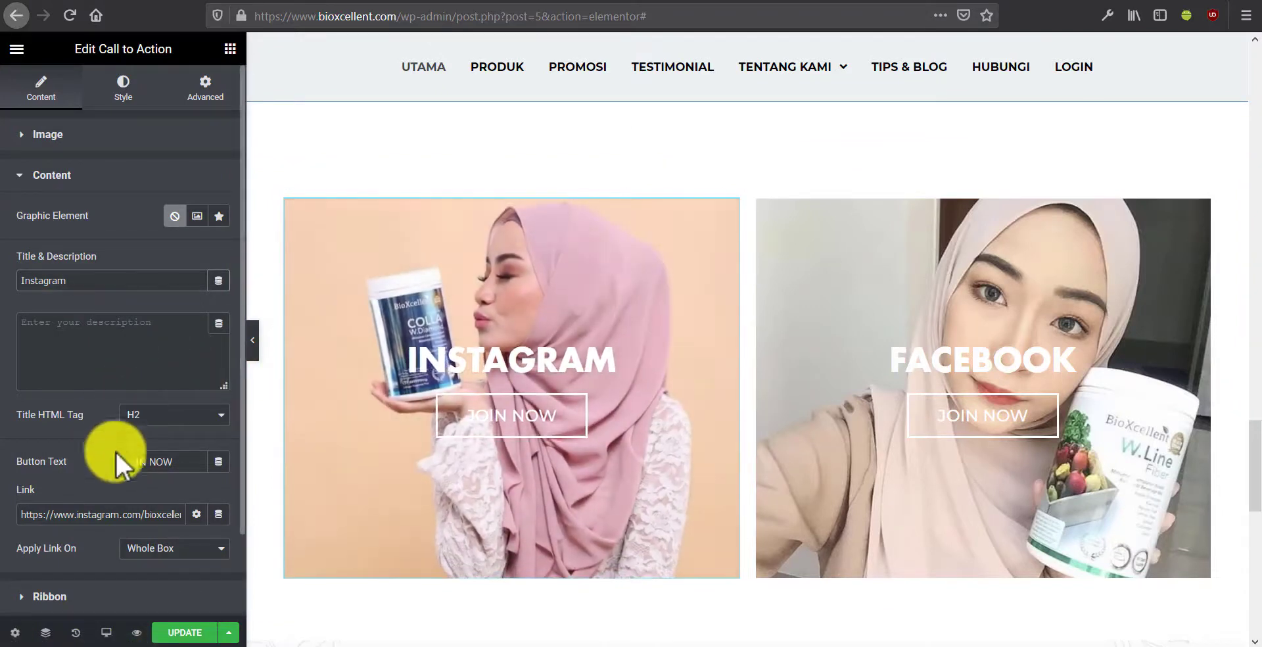
pyautogui.moveTo(130, 461); pyautogui.dragTo(136, 460)
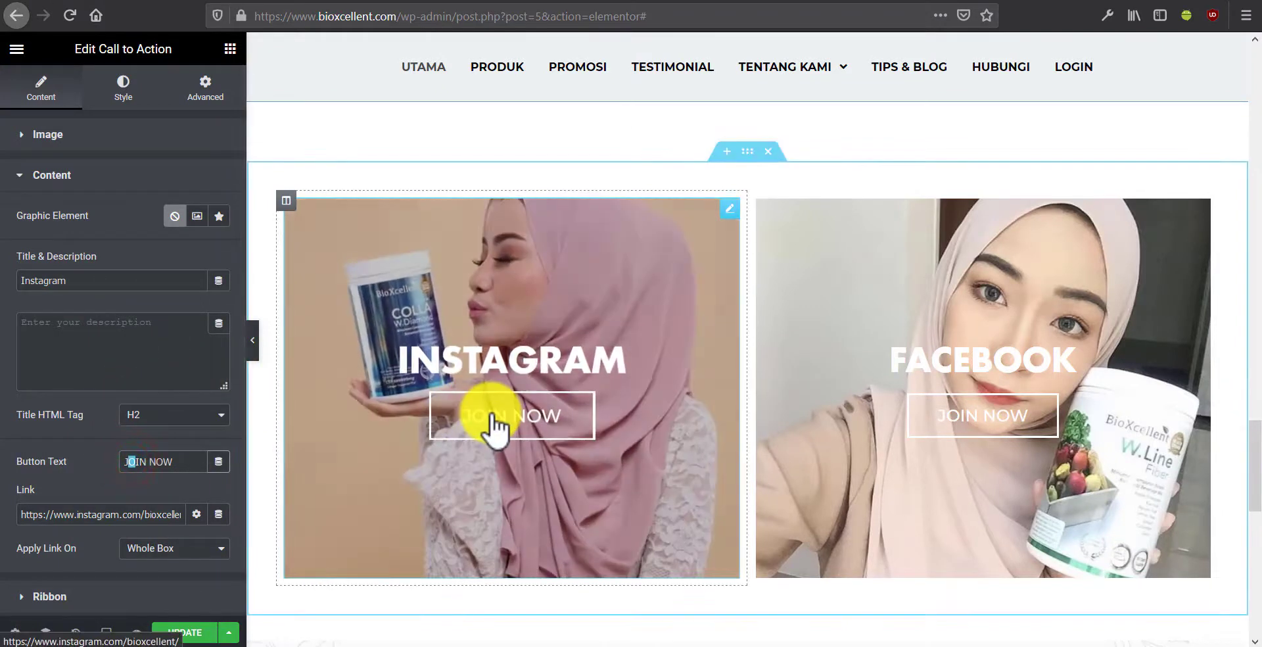
pyautogui.tripleClick(92, 514)
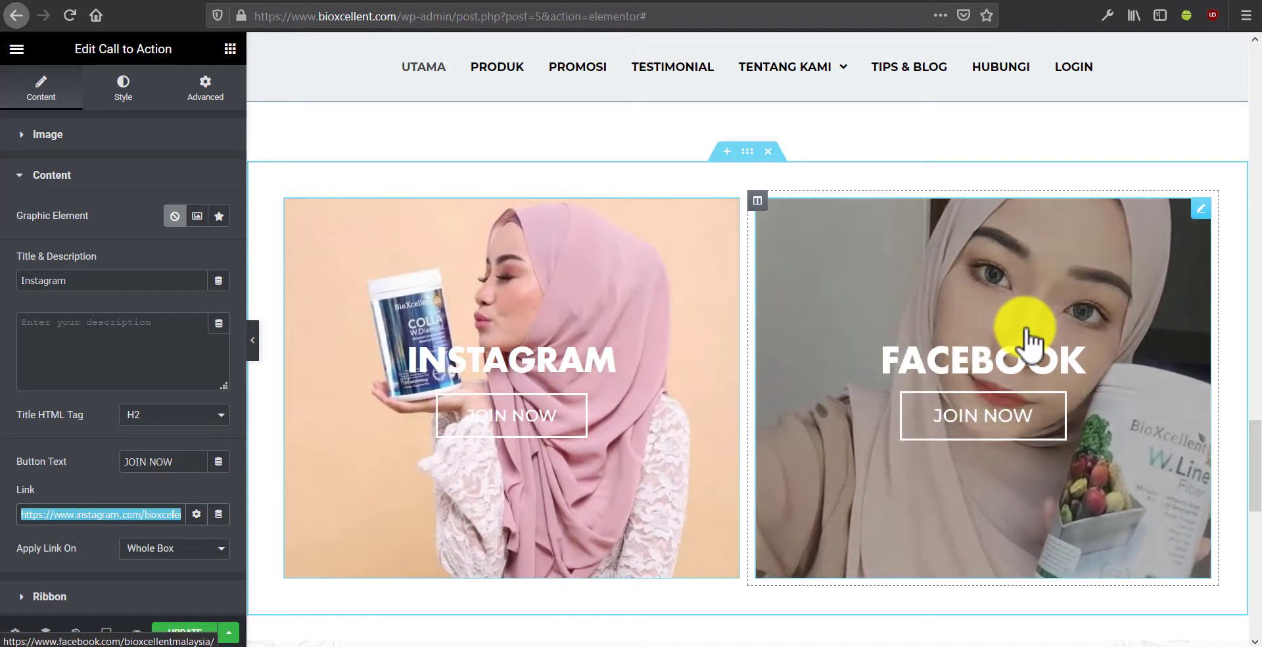
# Display the image settings of the Facebook call-to-action card
pyautogui.click(1027, 336)
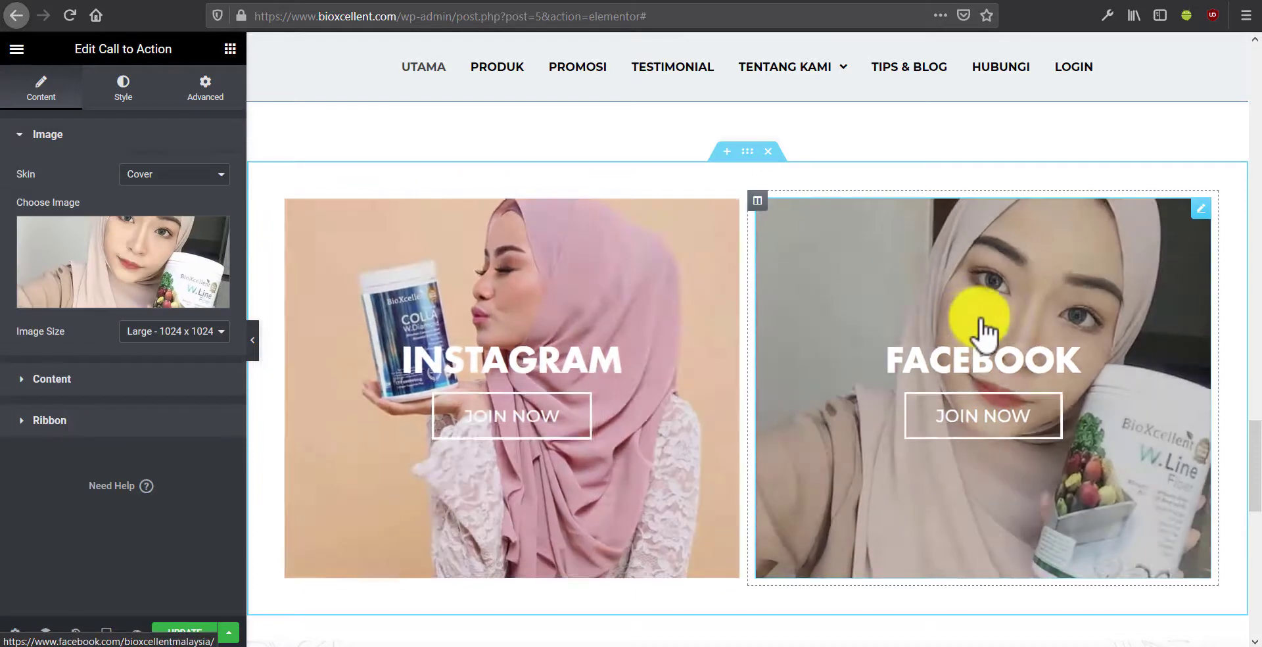
pyautogui.click(980, 318)
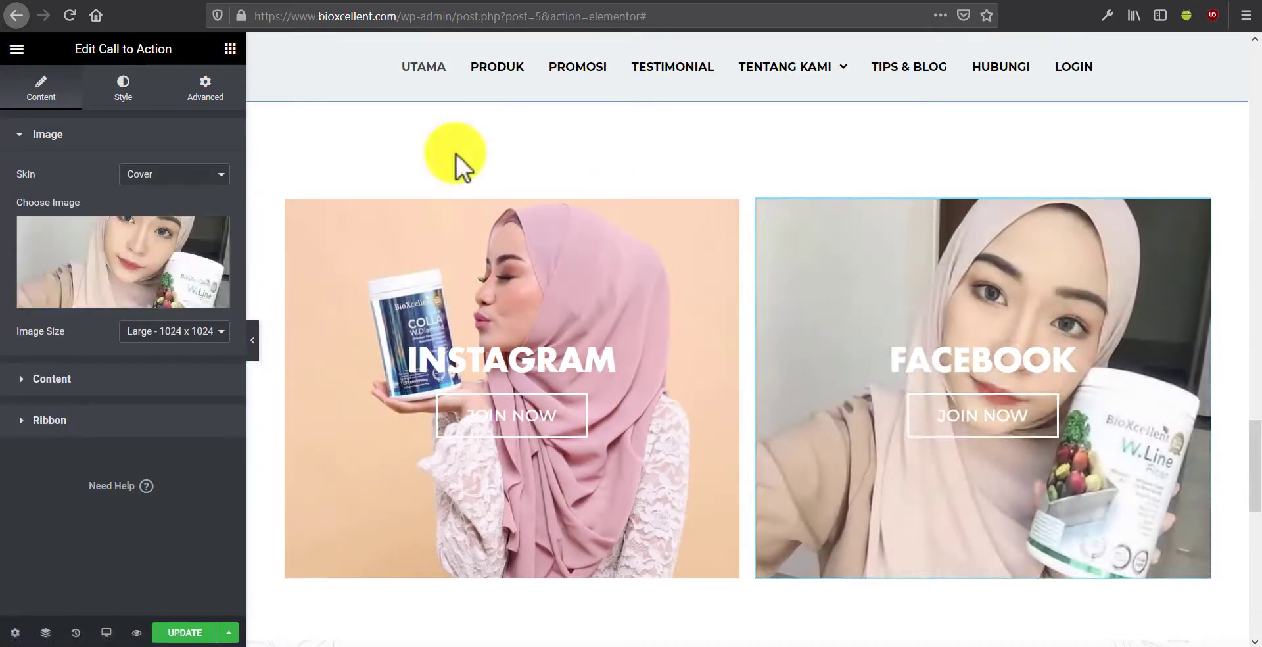
pyautogui.click(456, 152)
# Open the SERTAI KAMI heading's settings and place the cursor in its title text
pyautogui.scroll(-5, 696, 288)
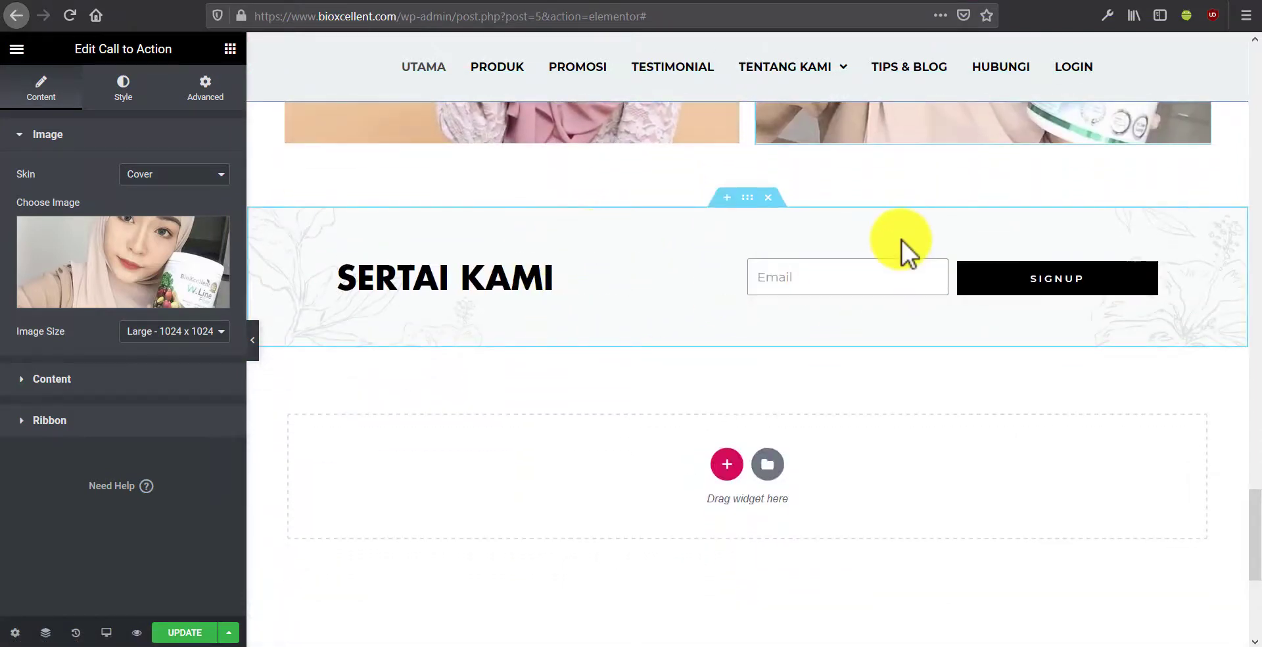
pyautogui.click(519, 279)
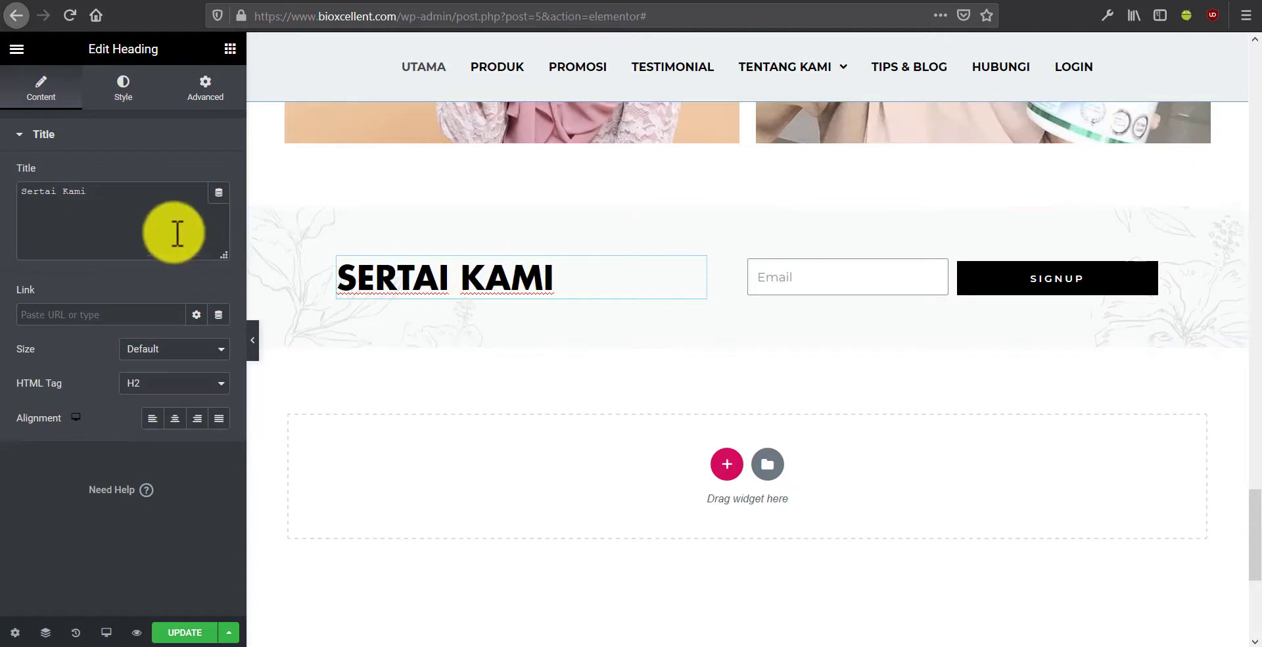
pyautogui.click(115, 191)
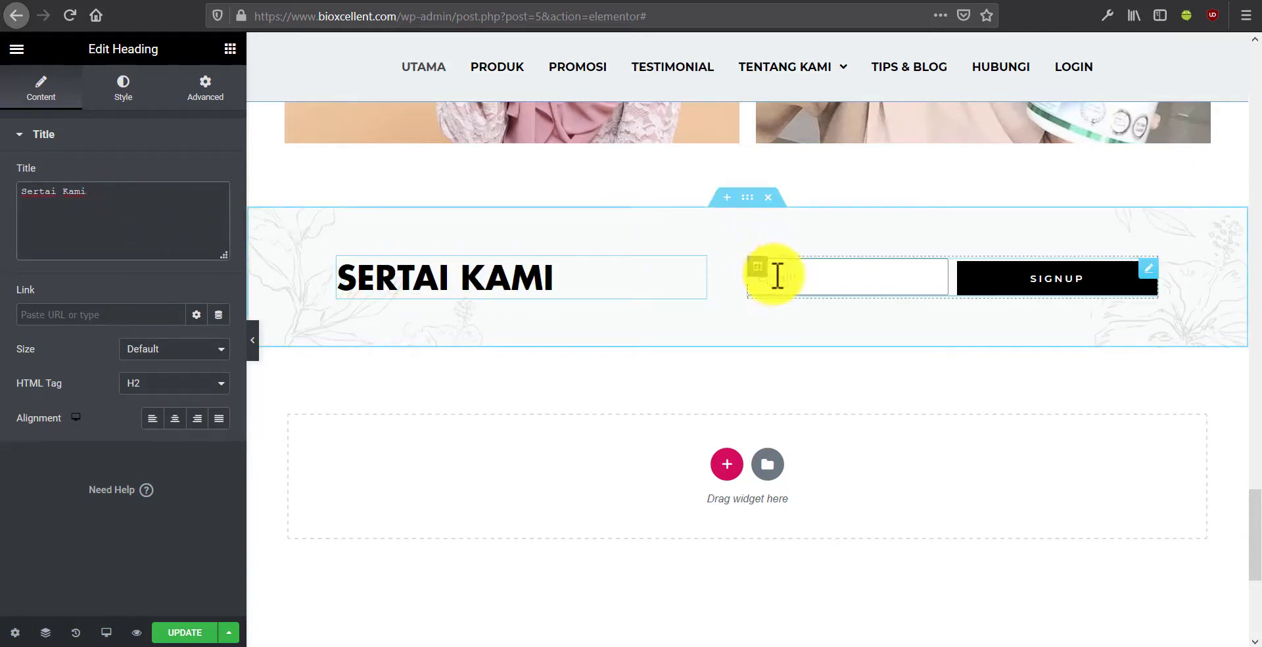
# Examine the sign-up form's settings for form fields, MailChimp, actions after submit and buttons
pyautogui.click(913, 275)
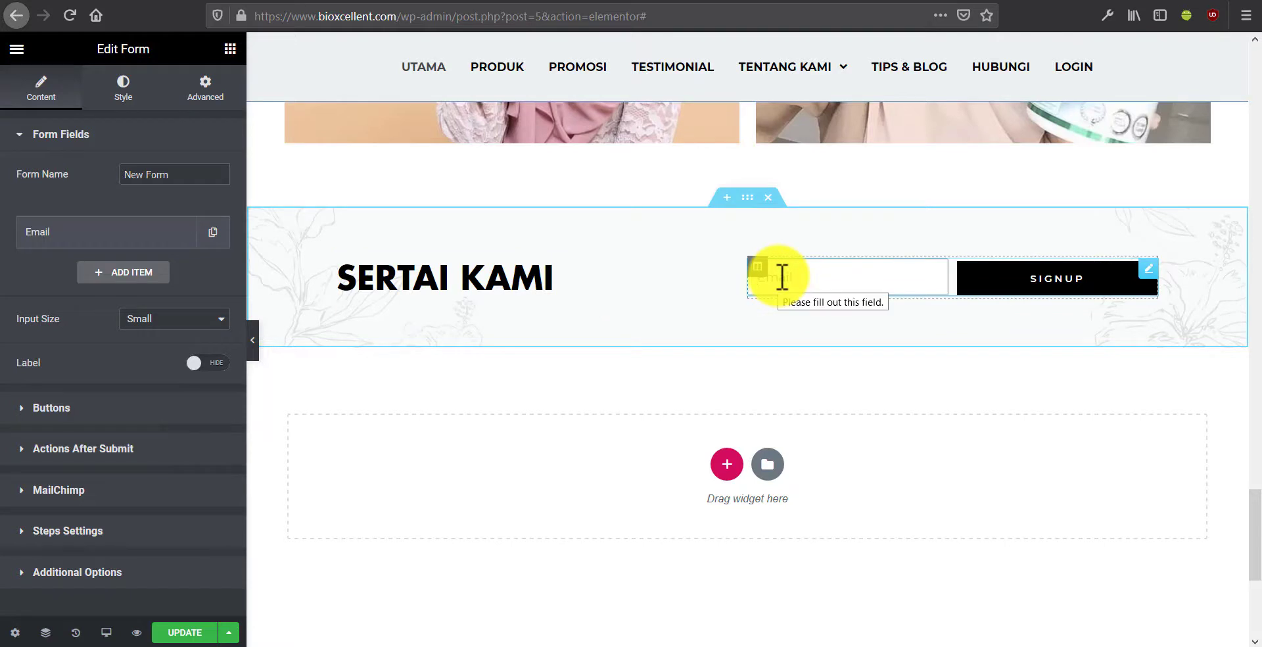
pyautogui.click(64, 490)
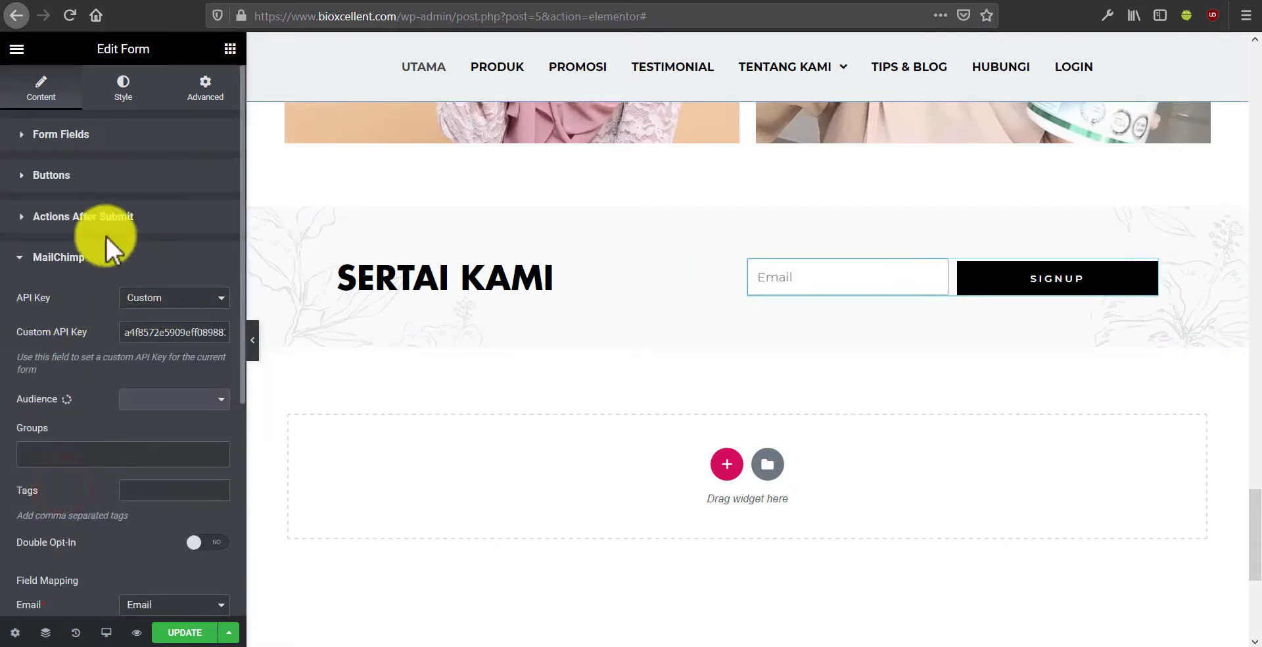
pyautogui.click(79, 217)
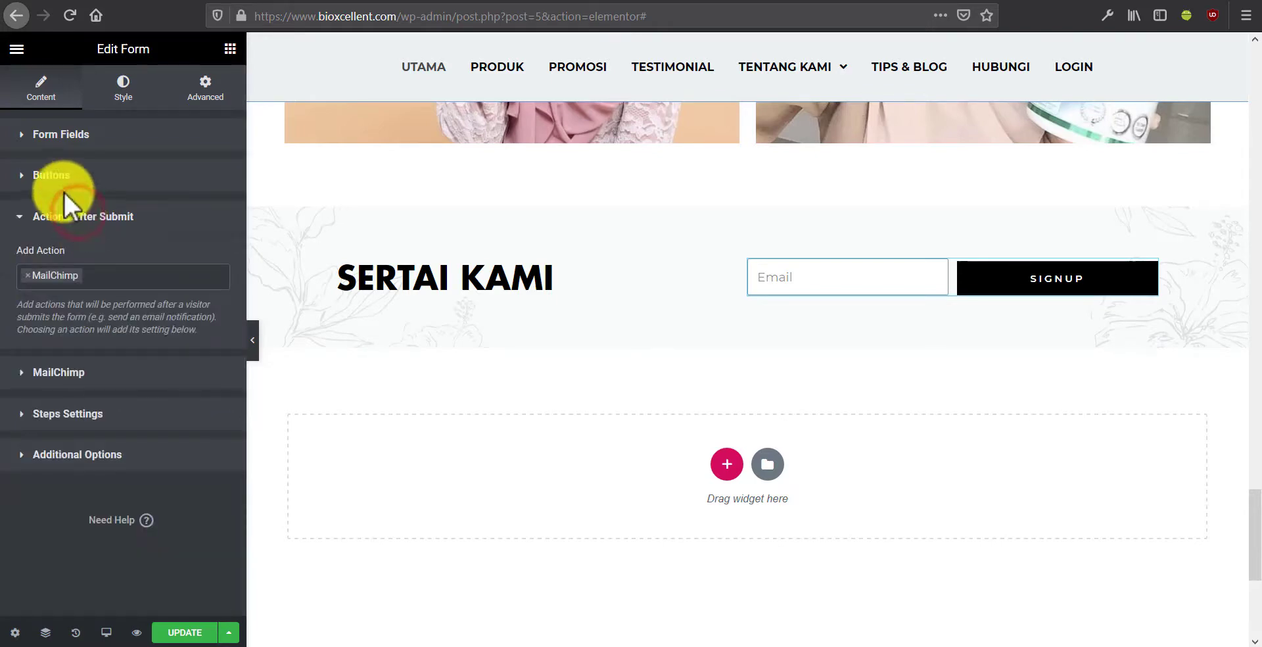
pyautogui.click(59, 175)
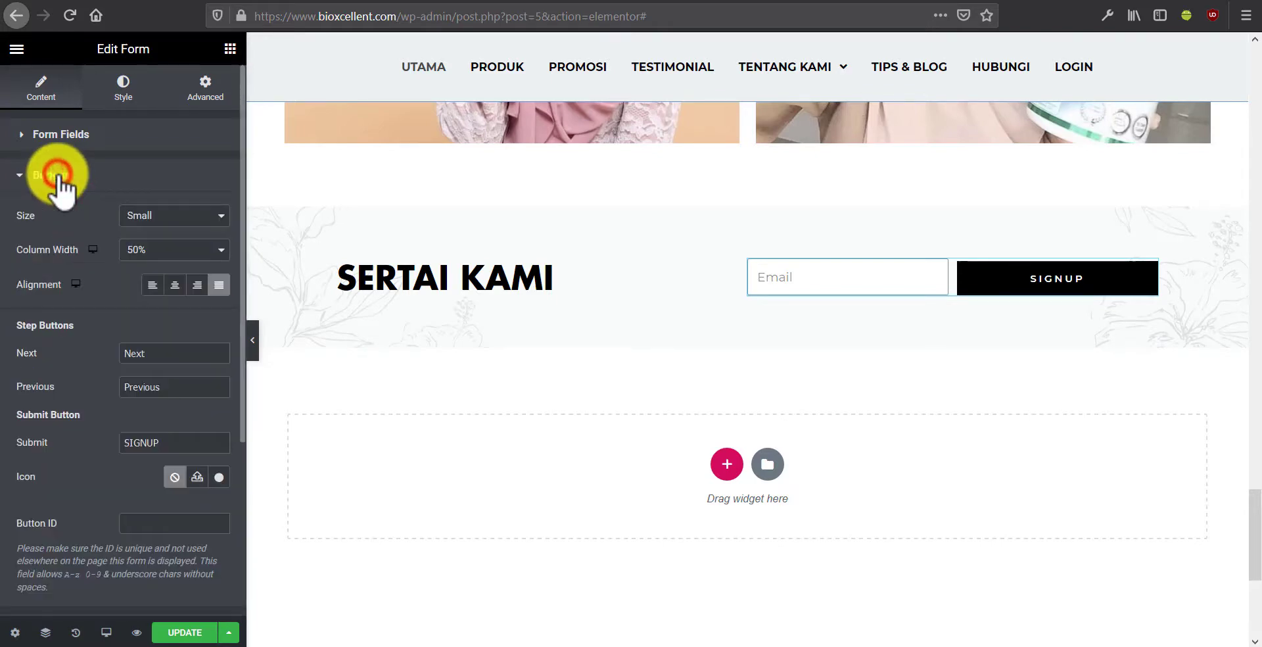
pyautogui.click(64, 135)
# Update the Utama page to save its edits
pyautogui.scroll(15, 666, 373)
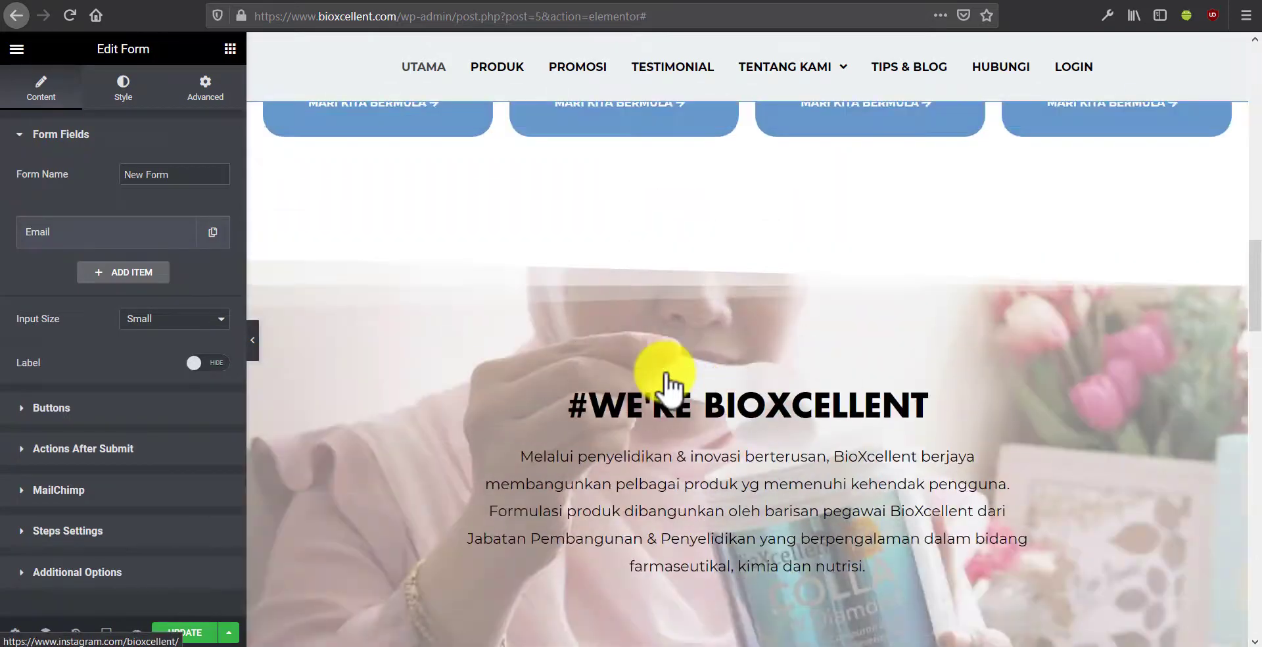
pyautogui.scroll(15, 665, 381)
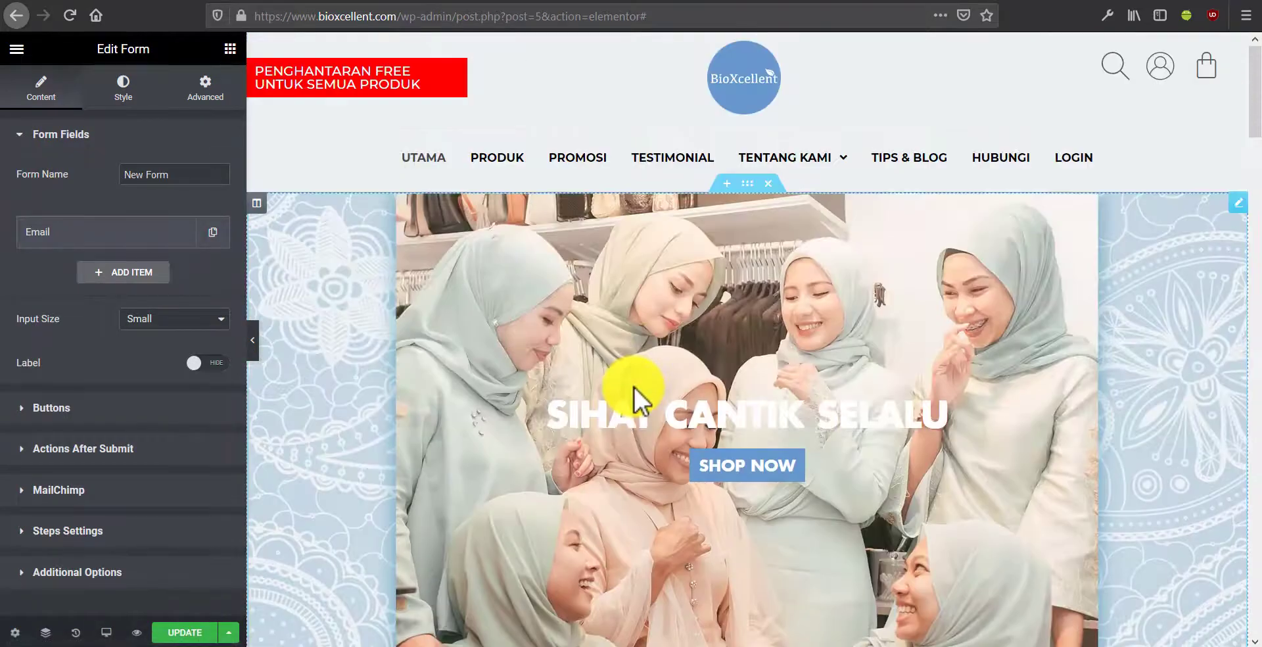
pyautogui.scroll(-10, 634, 385)
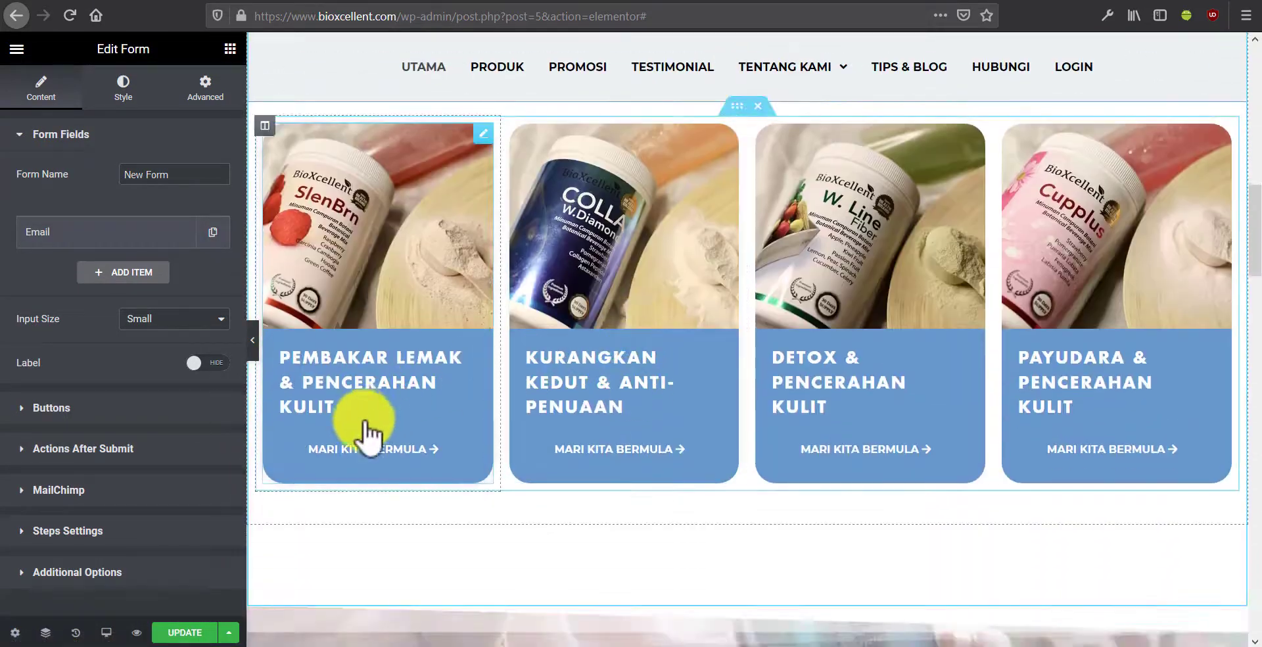
pyautogui.click(185, 632)
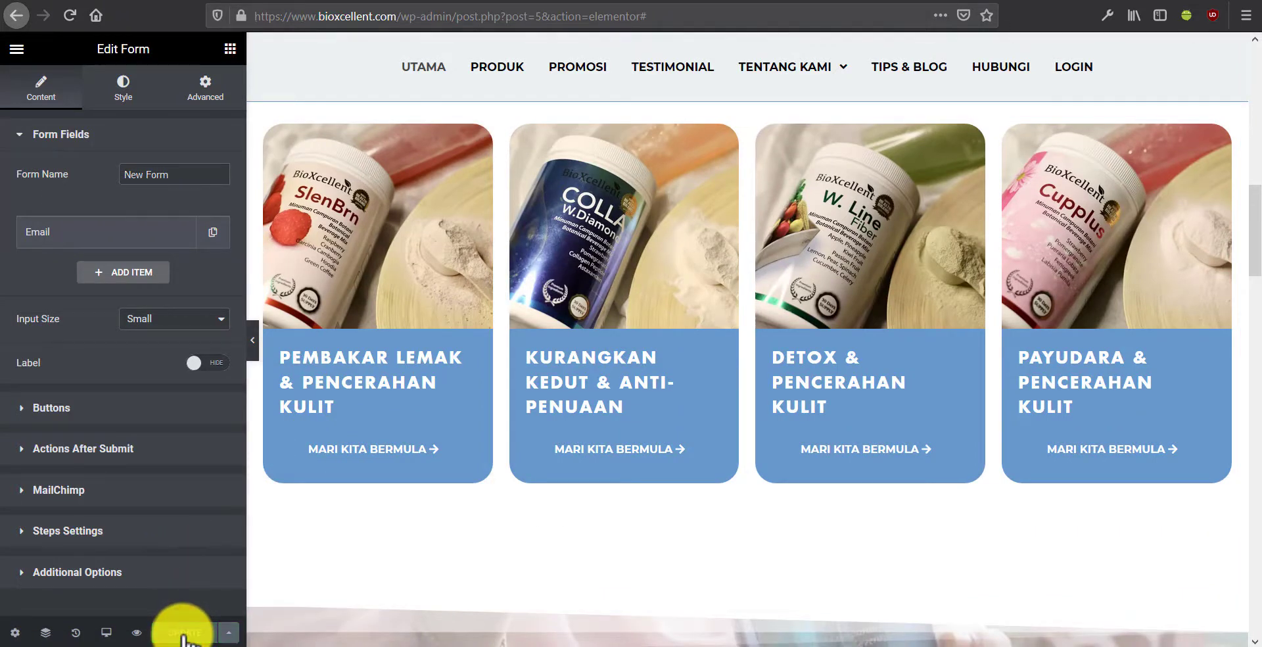
# Preview the saved home page and look it over from the banner to the footer
pyautogui.click(136, 633)
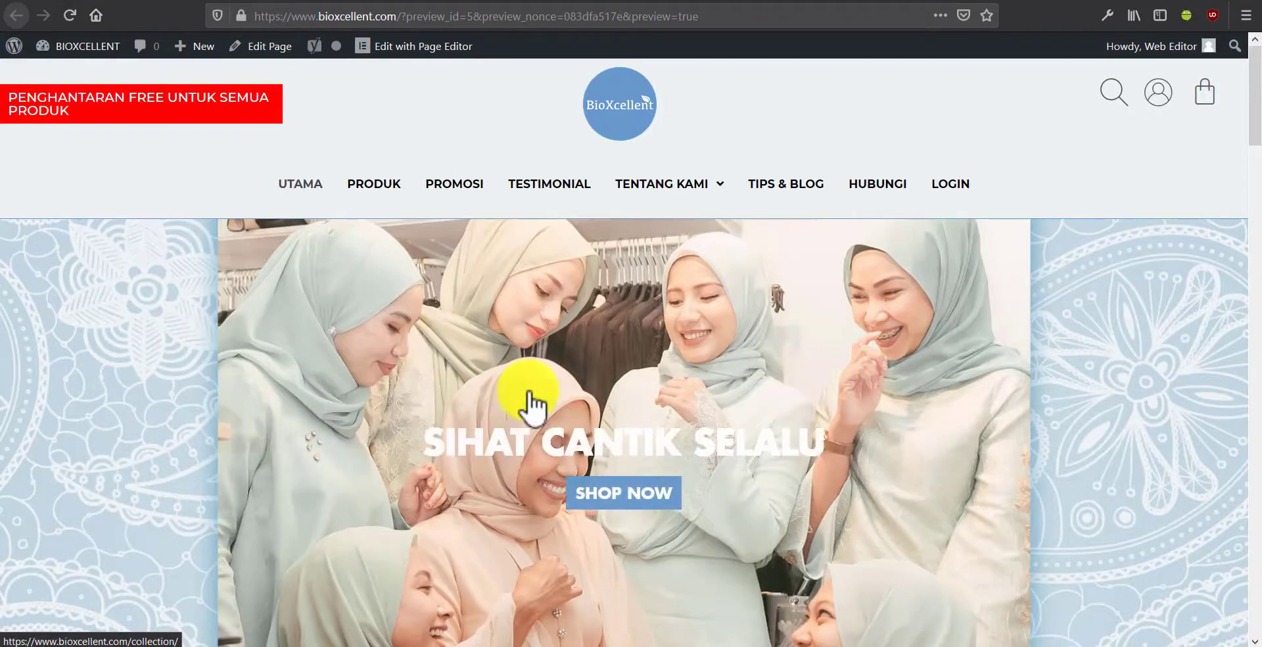
pyautogui.scroll(-10, 620, 350)
pyautogui.scroll(-20, 622, 339)
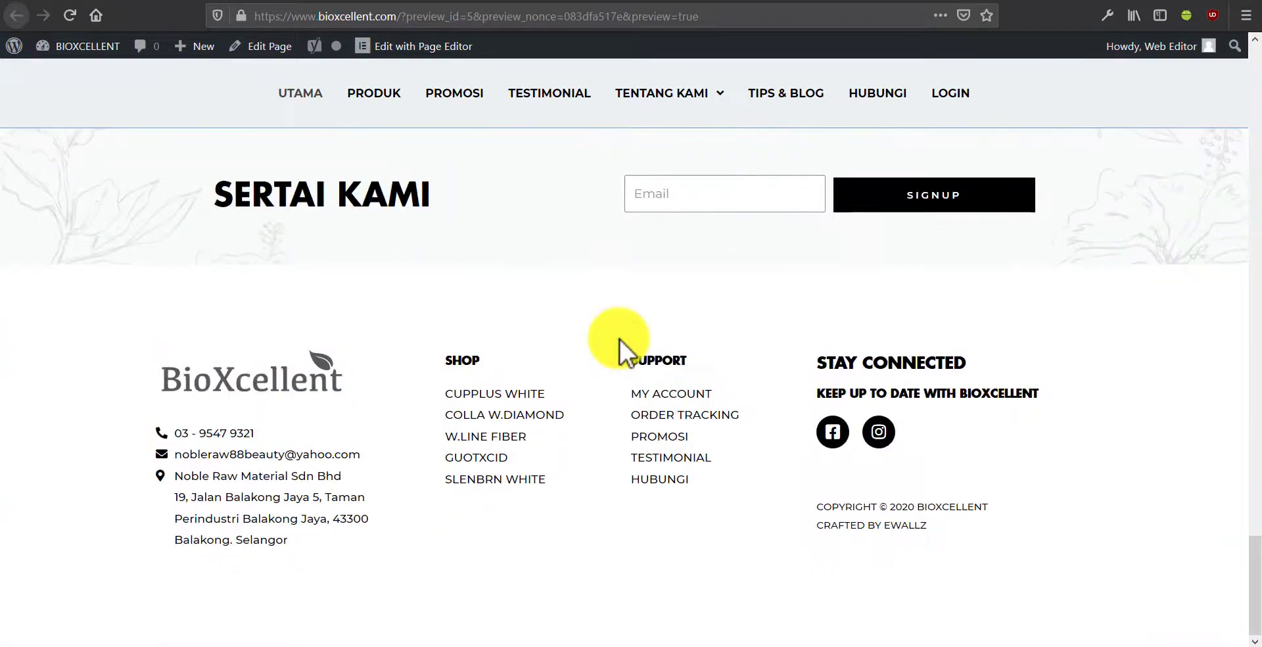
pyautogui.scroll(20, 619, 338)
pyautogui.scroll(3, 619, 349)
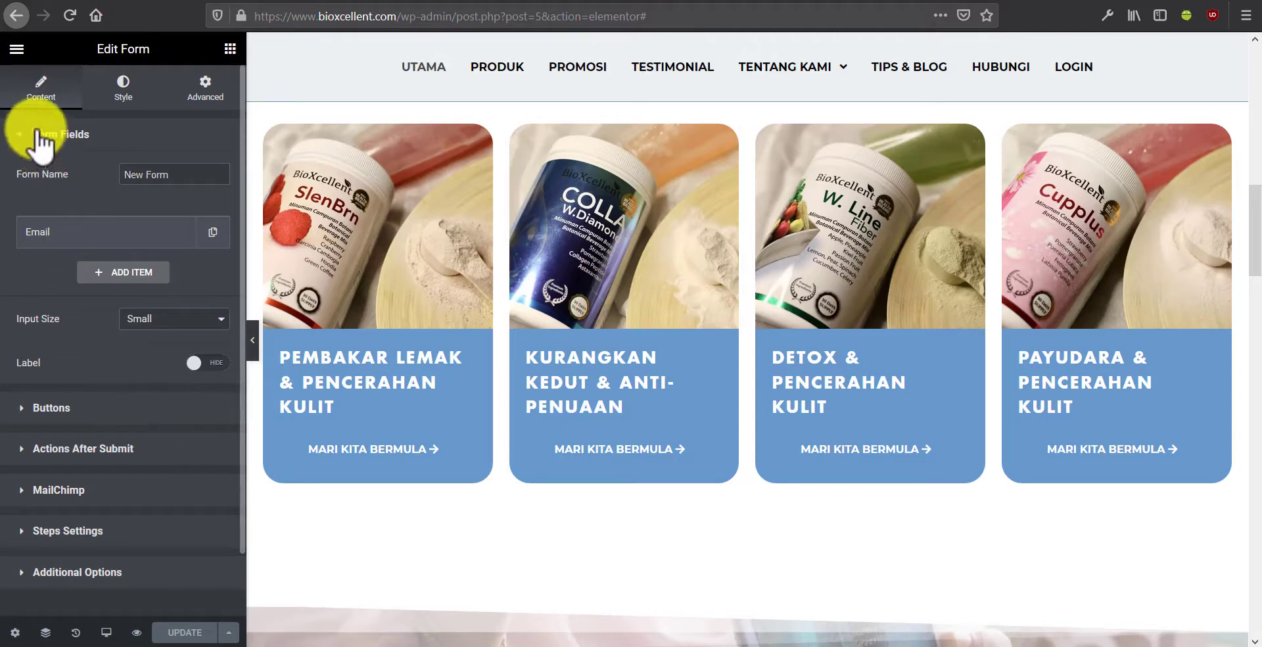
# Exit the page editor to the dashboard and display the list of all pages
pyautogui.click(17, 50)
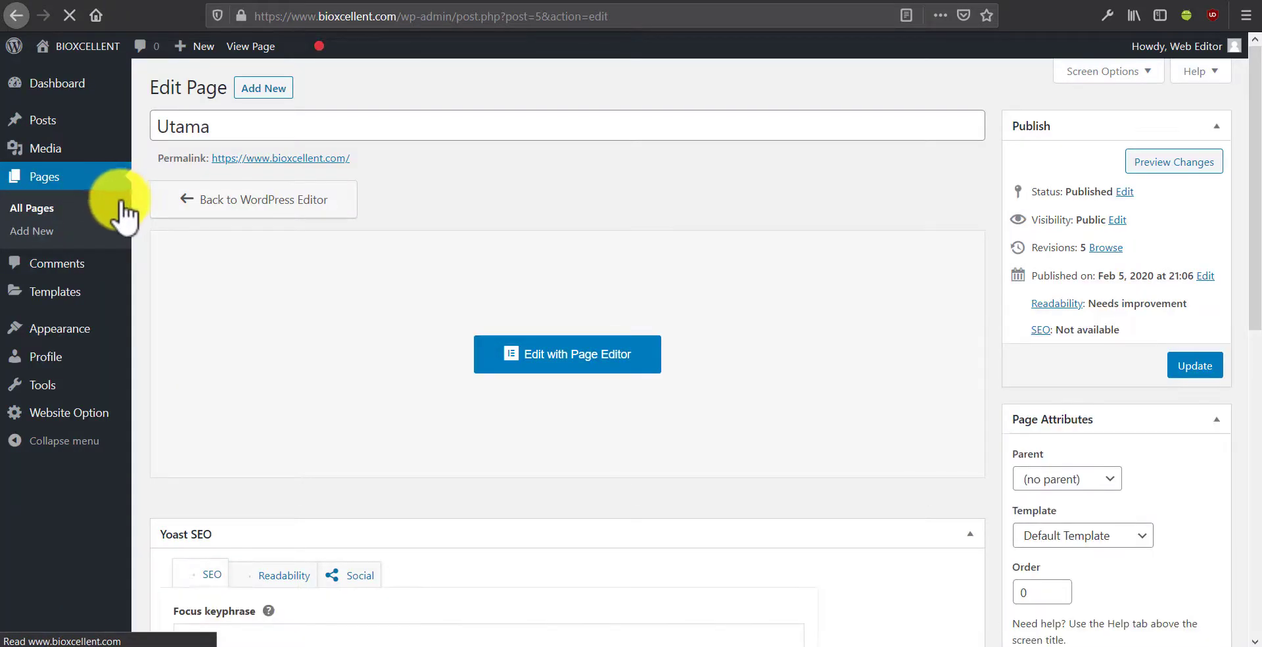
pyautogui.click(81, 209)
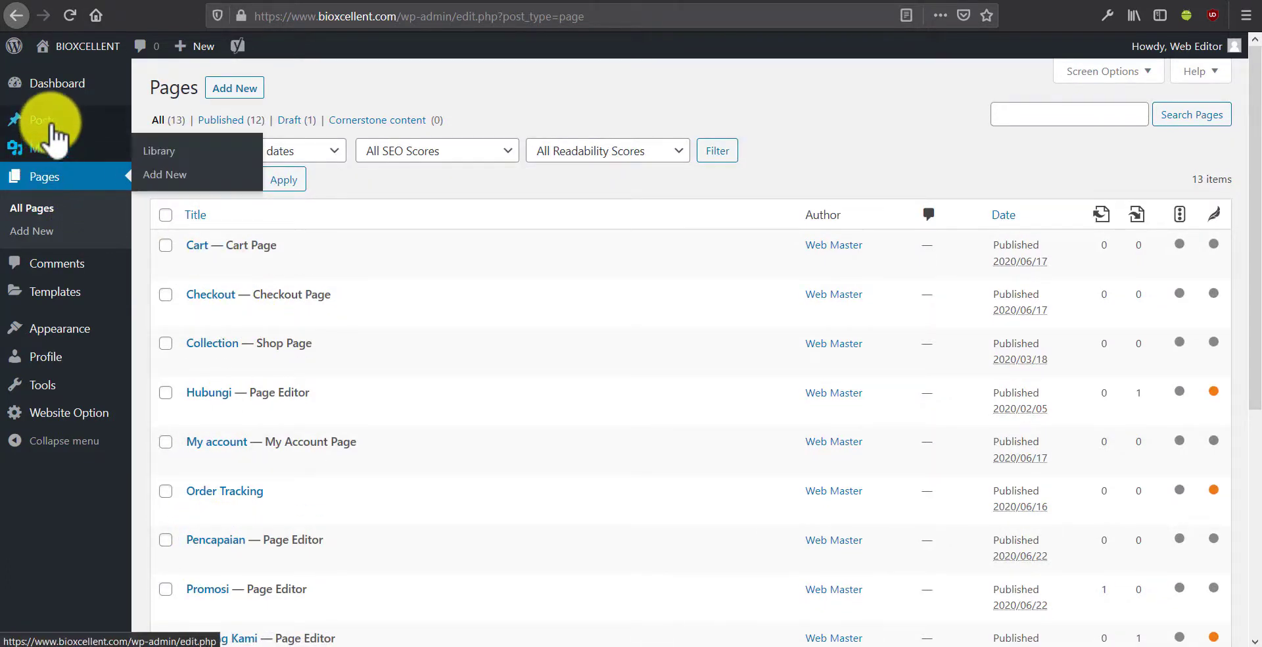
# Add a new post titled "Example post" with the body text "Article content goes here."
pyautogui.moveTo(56, 136)
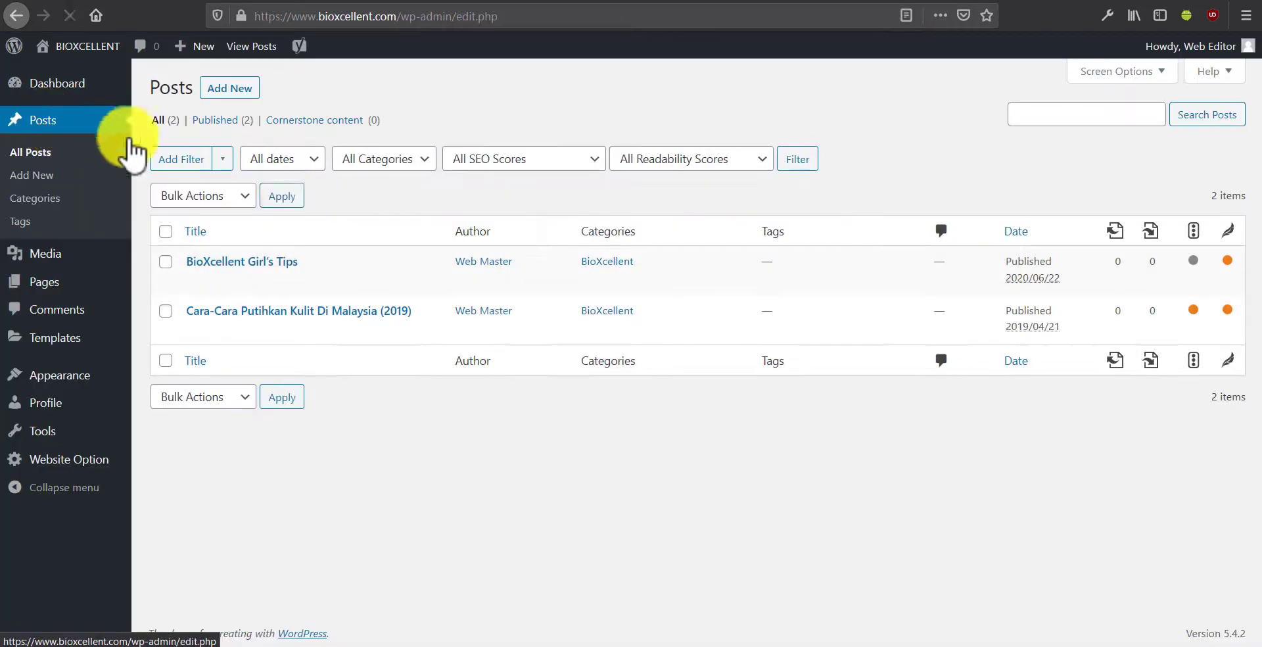
pyautogui.click(233, 89)
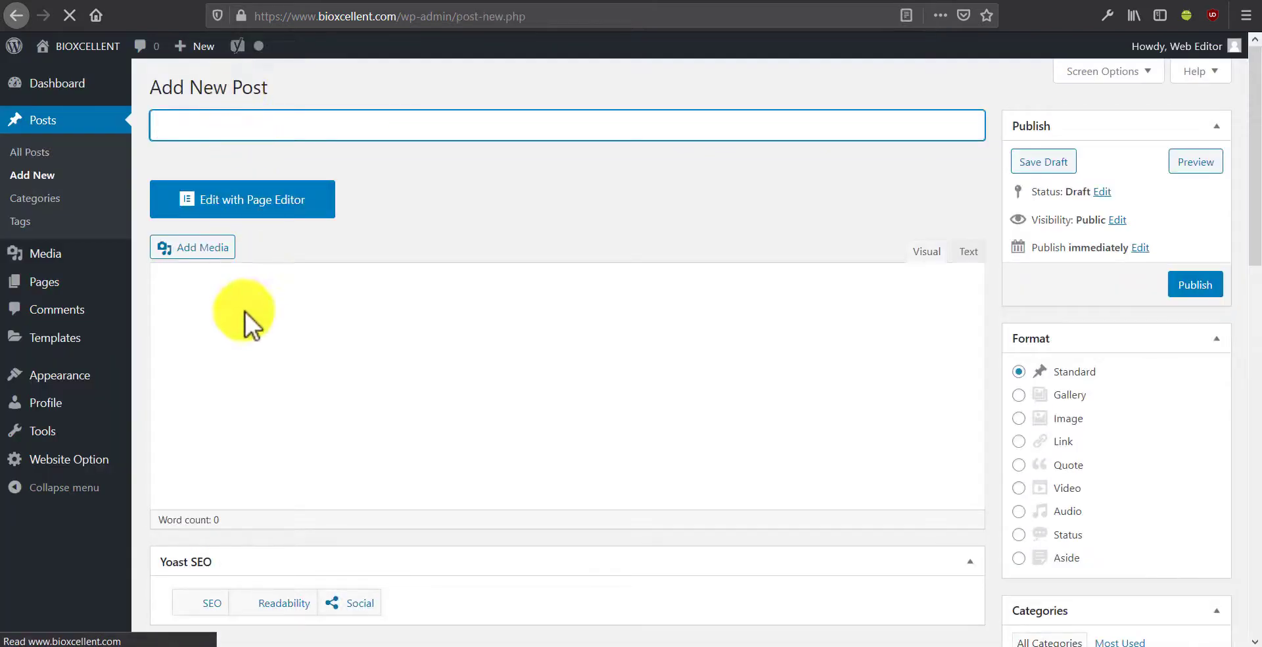
pyautogui.click(208, 129)
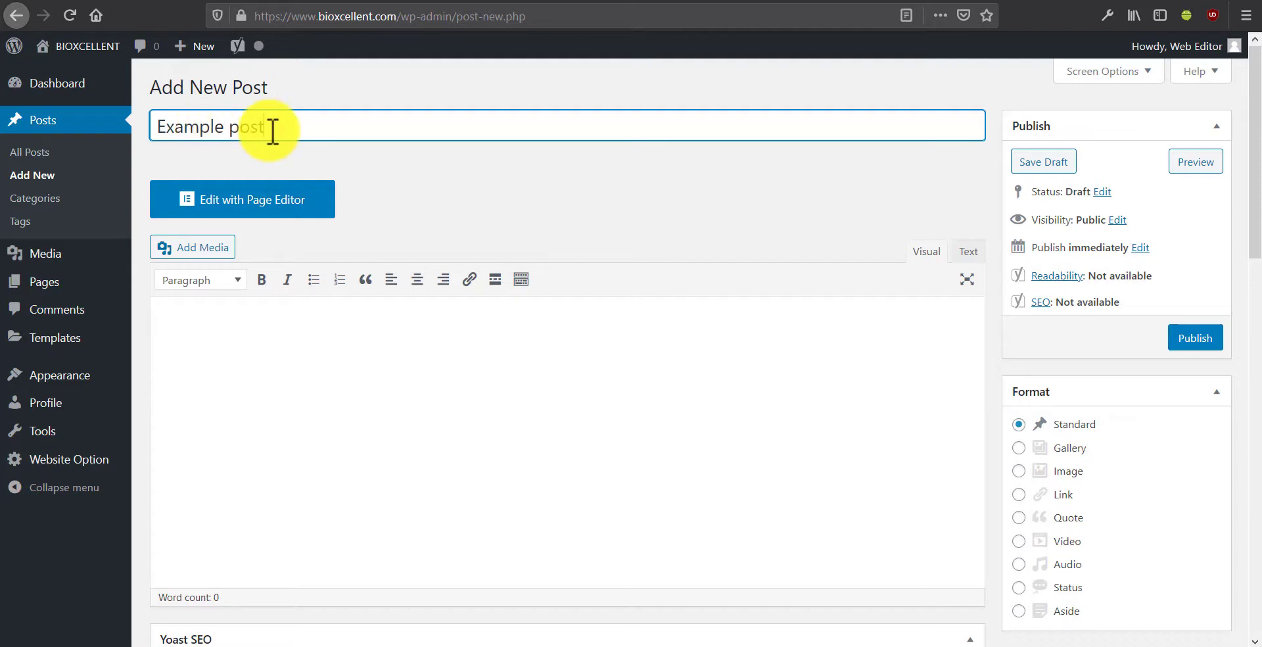
pyautogui.click(226, 361)
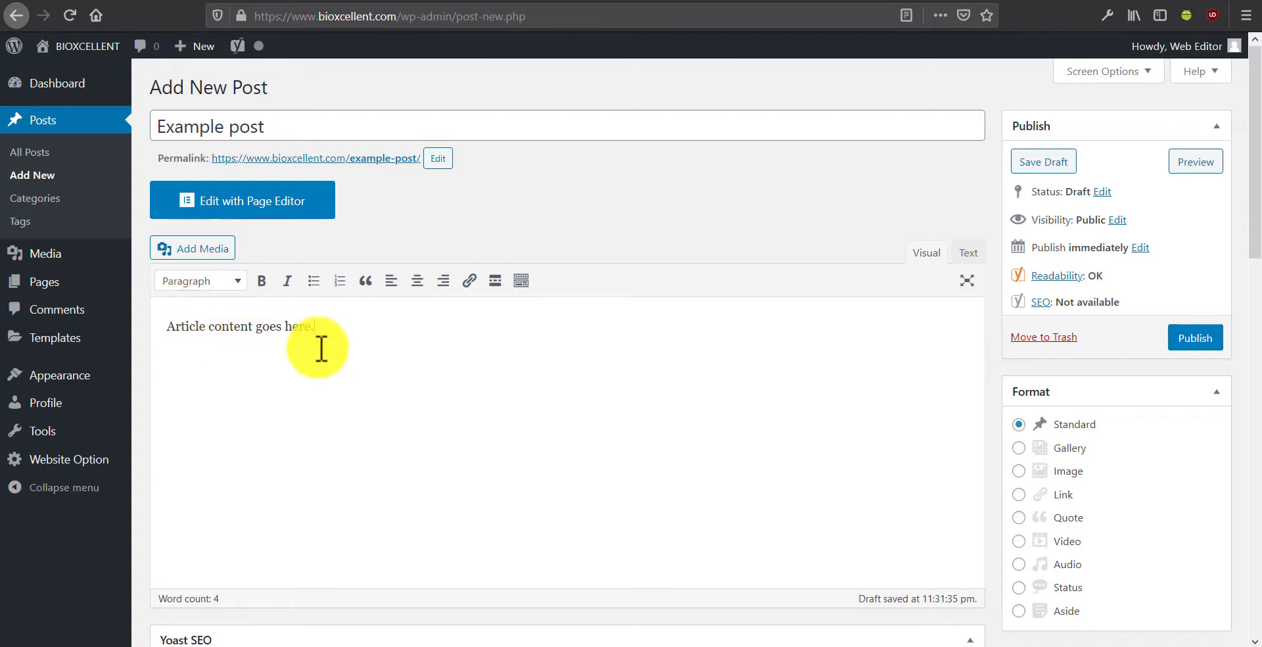
# Insert the media library photo of the woman holding the W.Line tub into the post body
pyautogui.click(205, 250)
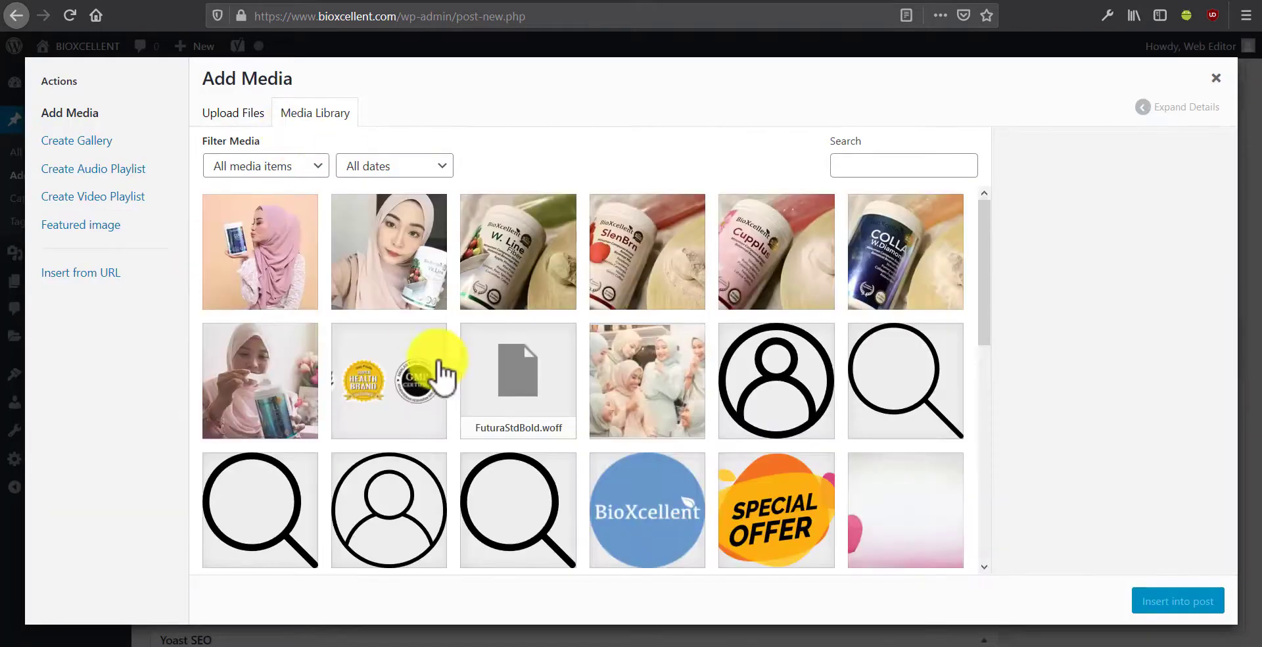
pyautogui.click(423, 300)
pyautogui.click(1182, 603)
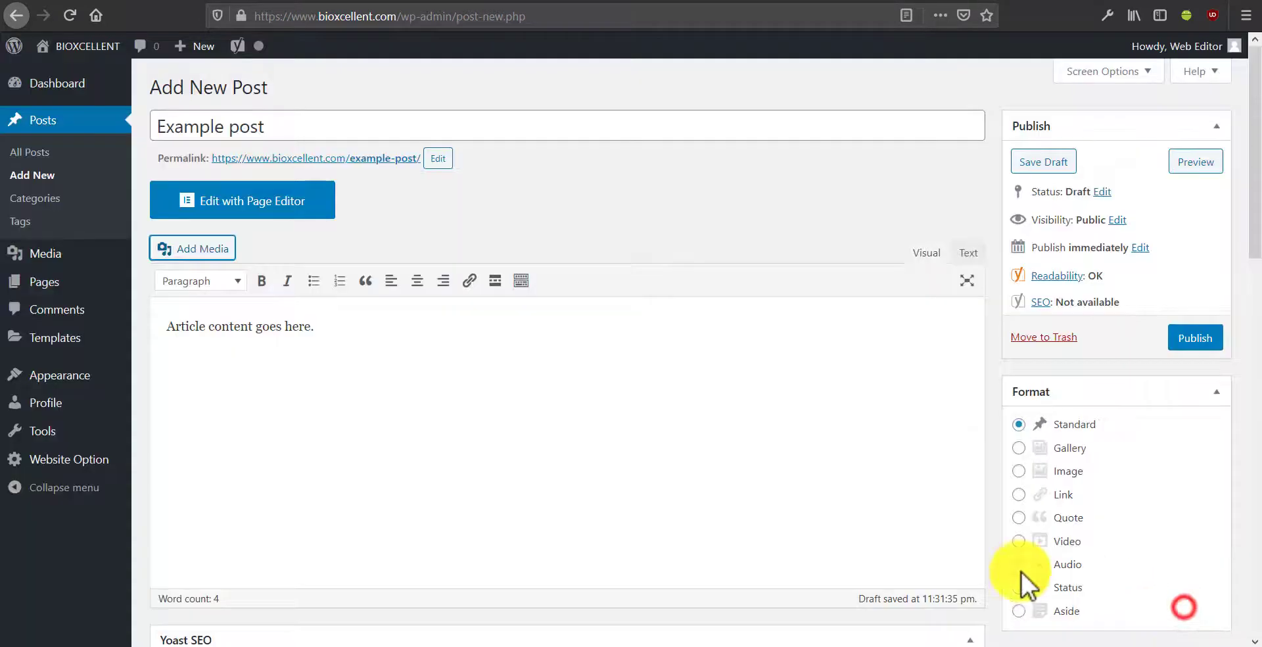
# Set P8152943.jpg from the media library as the post's featured image
pyautogui.scroll(-5, 526, 436)
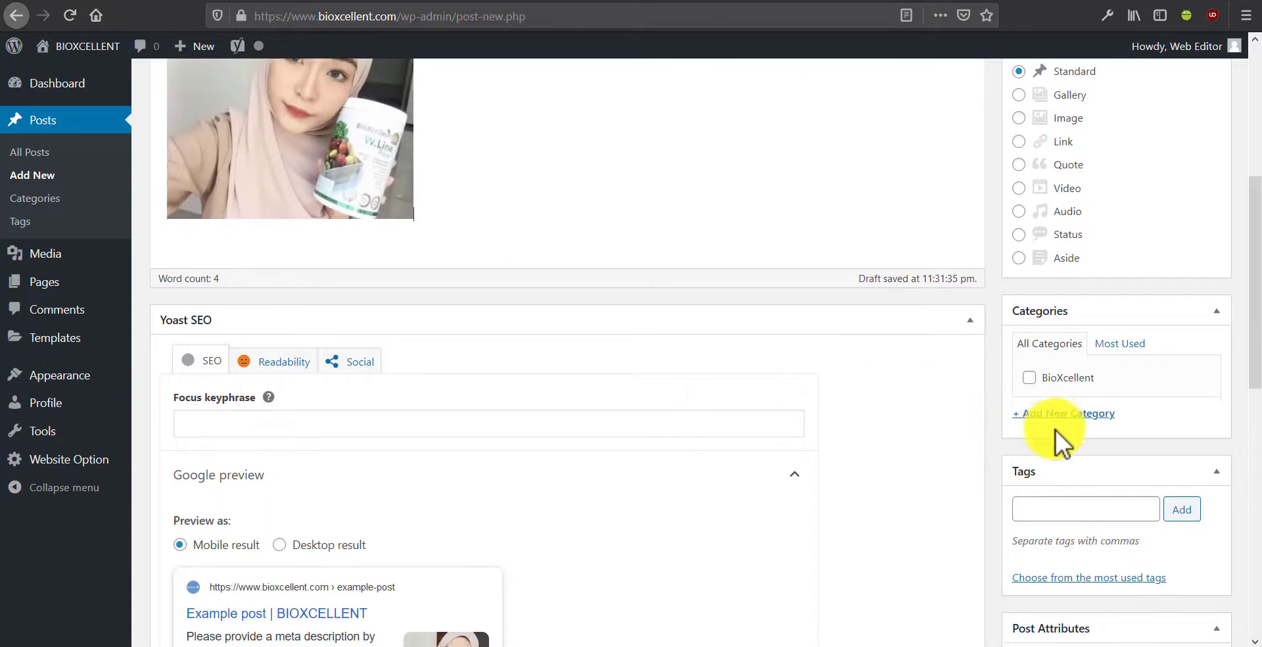
pyautogui.scroll(-6, 1057, 437)
pyautogui.scroll(-3, 1056, 430)
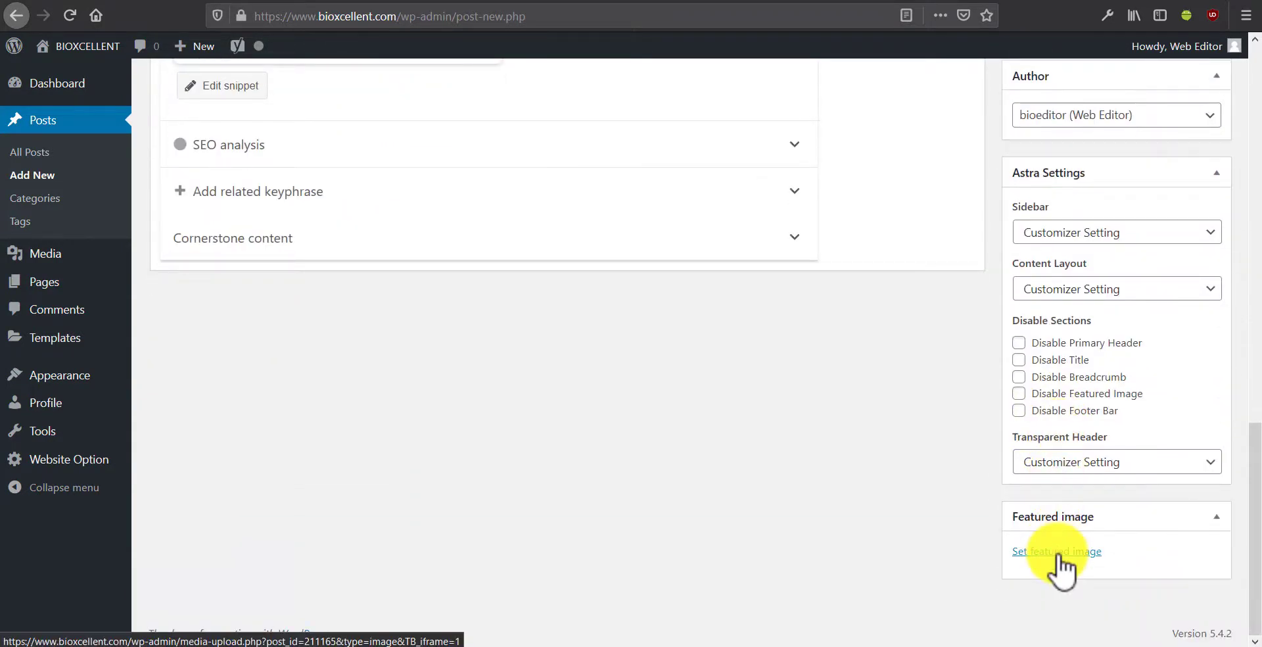
pyautogui.click(1057, 553)
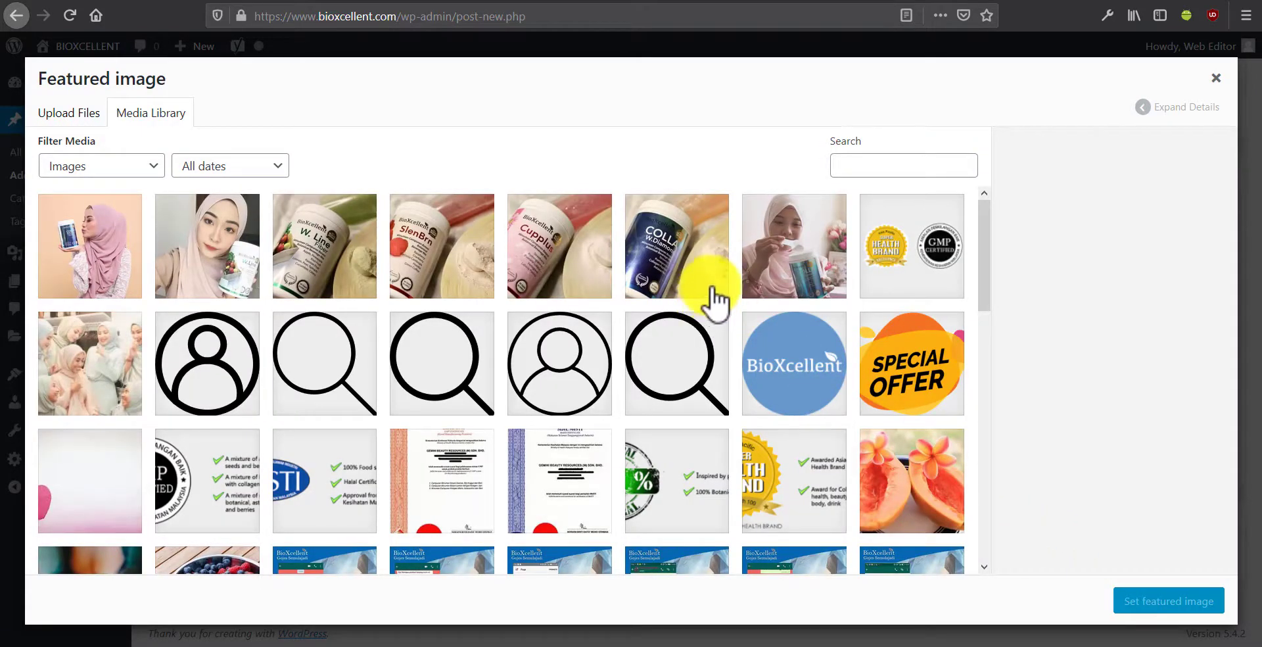
pyautogui.click(789, 273)
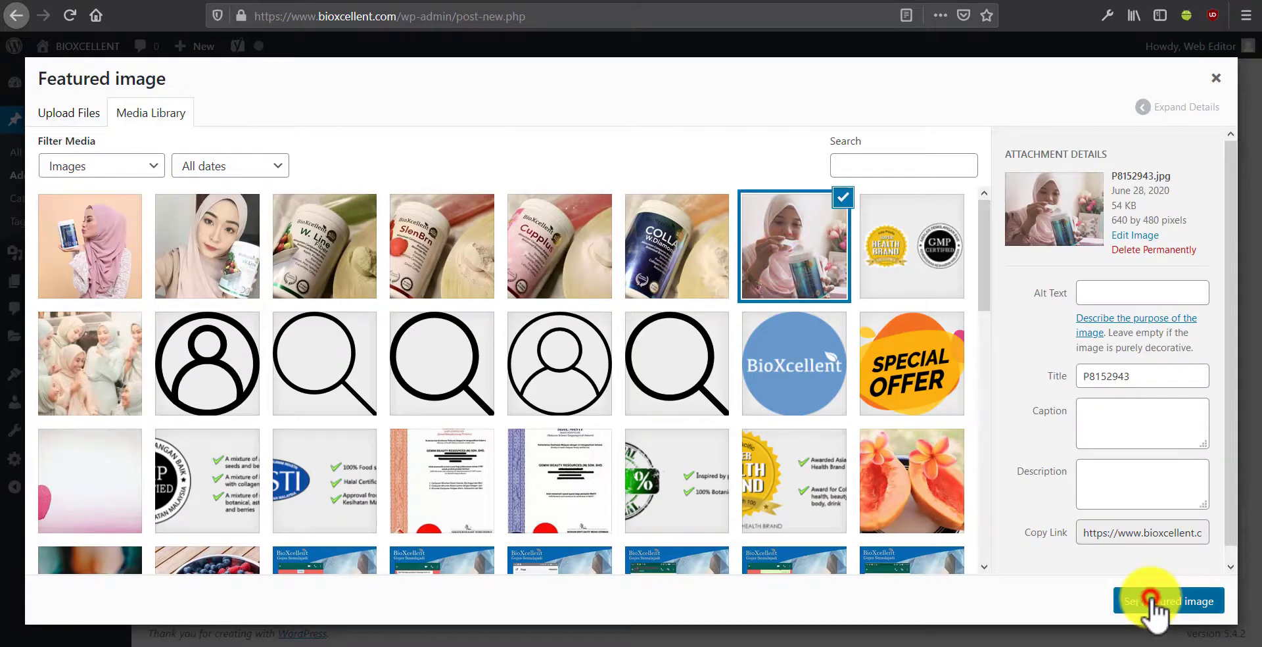
pyautogui.click(1154, 602)
pyautogui.scroll(-4, 1067, 534)
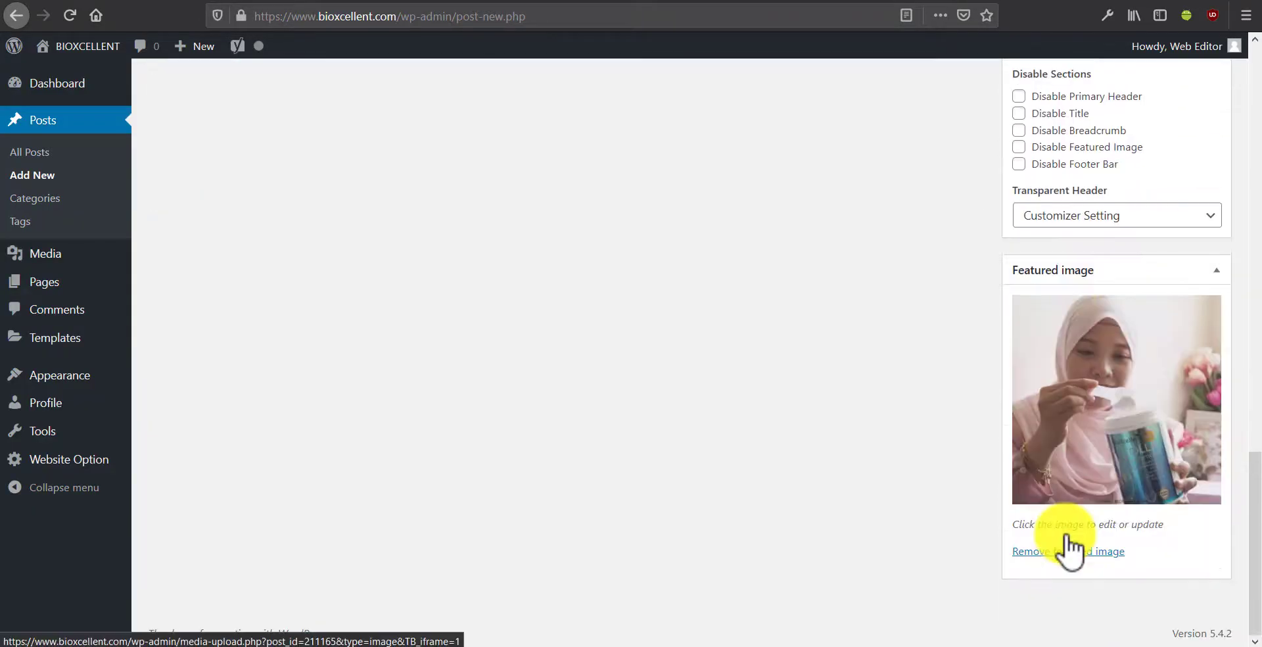
# Publish the Example post
pyautogui.scroll(10, 1071, 465)
pyautogui.scroll(9, 1071, 460)
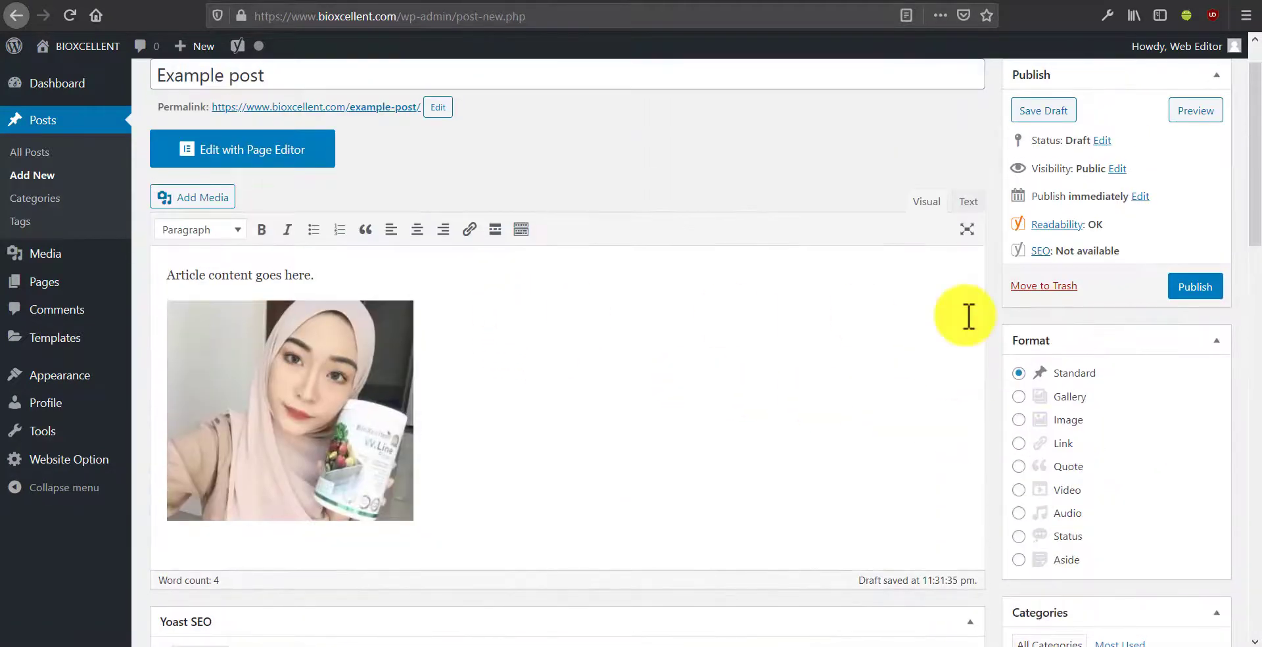
pyautogui.click(1188, 288)
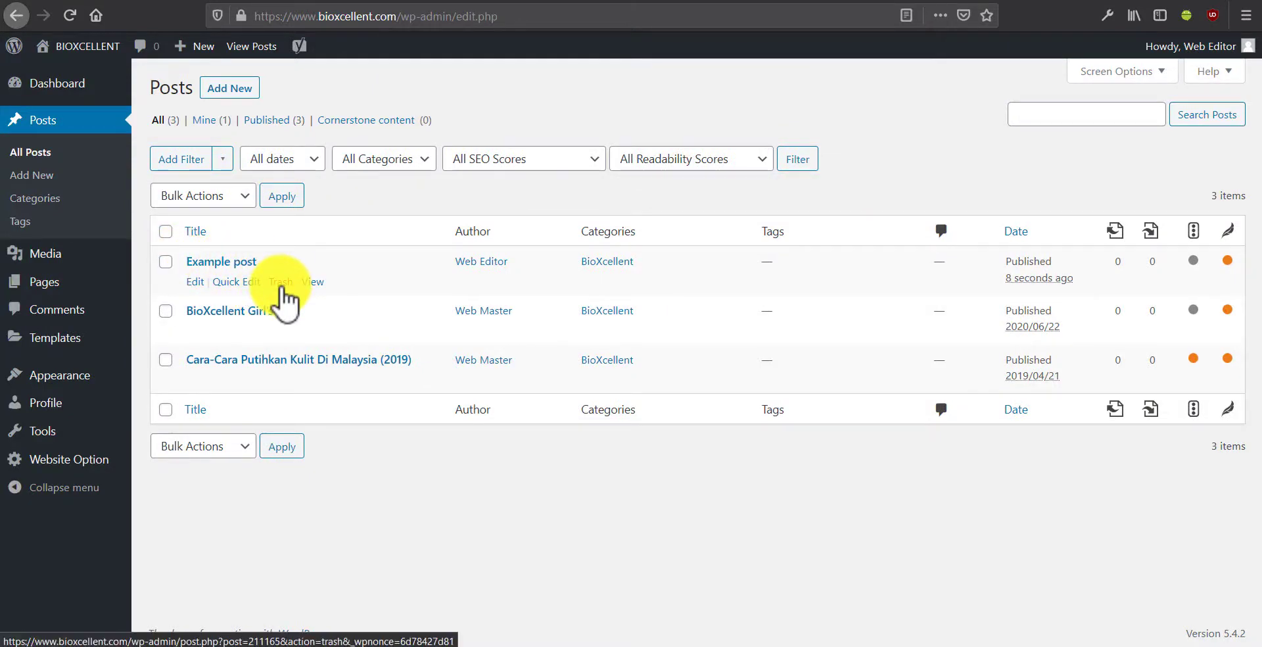
# Move the Example post to the trash and dismiss the Yoast SEO Premium notice
pyautogui.click(281, 283)
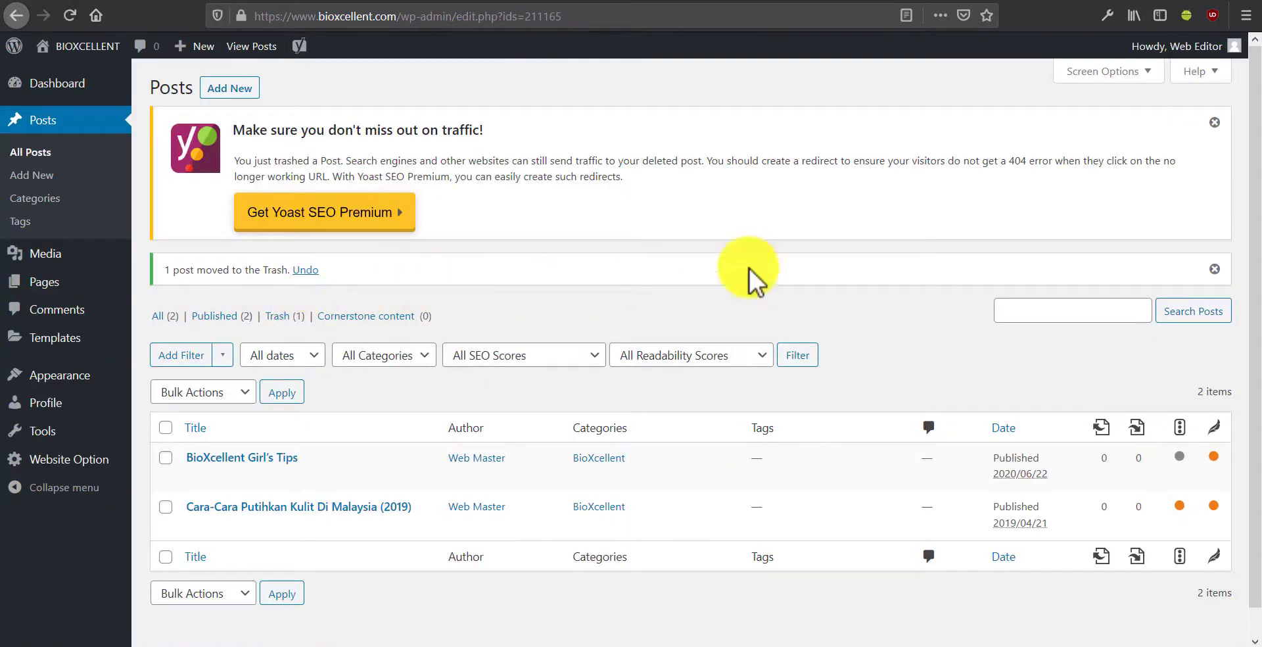
pyautogui.click(1220, 118)
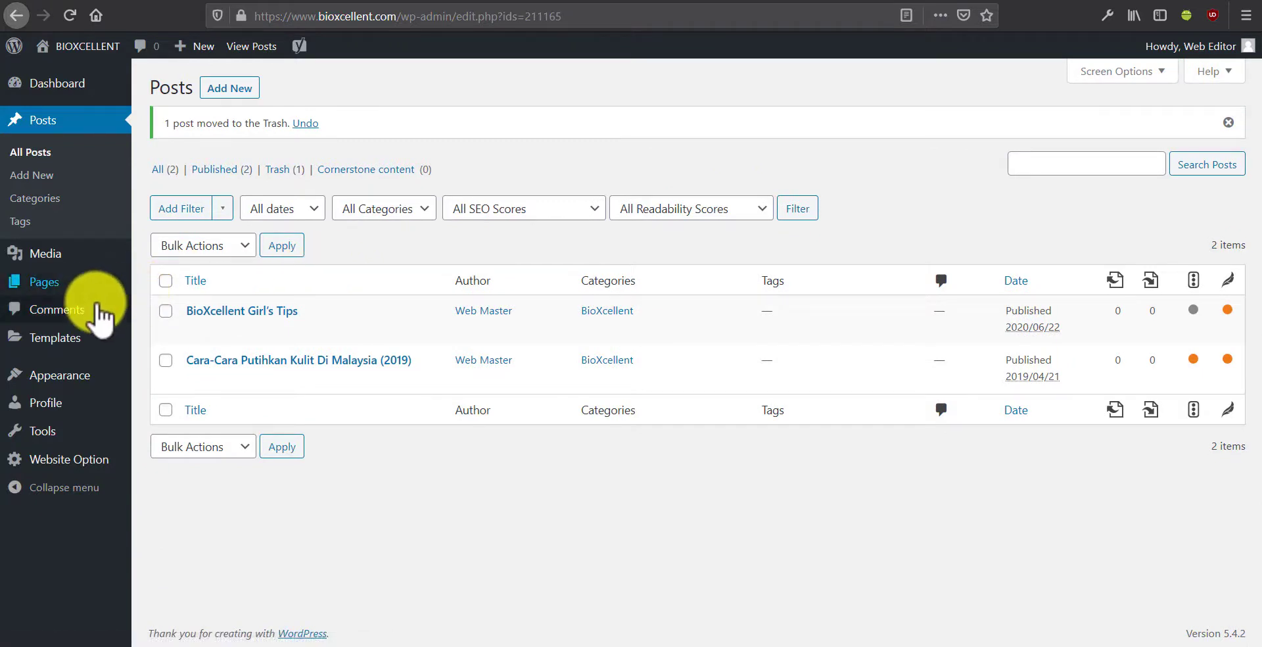
# Examine the red free-delivery notice in the previewed page's header, then return to the dashboard's posts list
pyautogui.moveTo(92, 355)
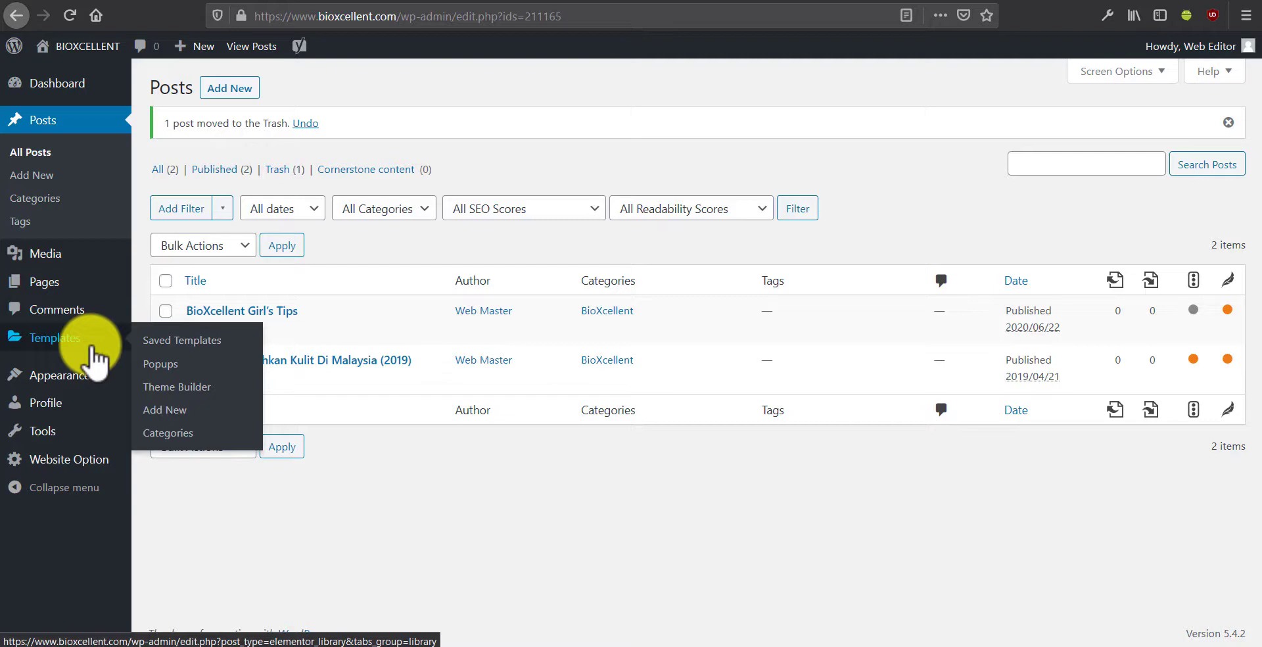
pyautogui.click(245, 1)
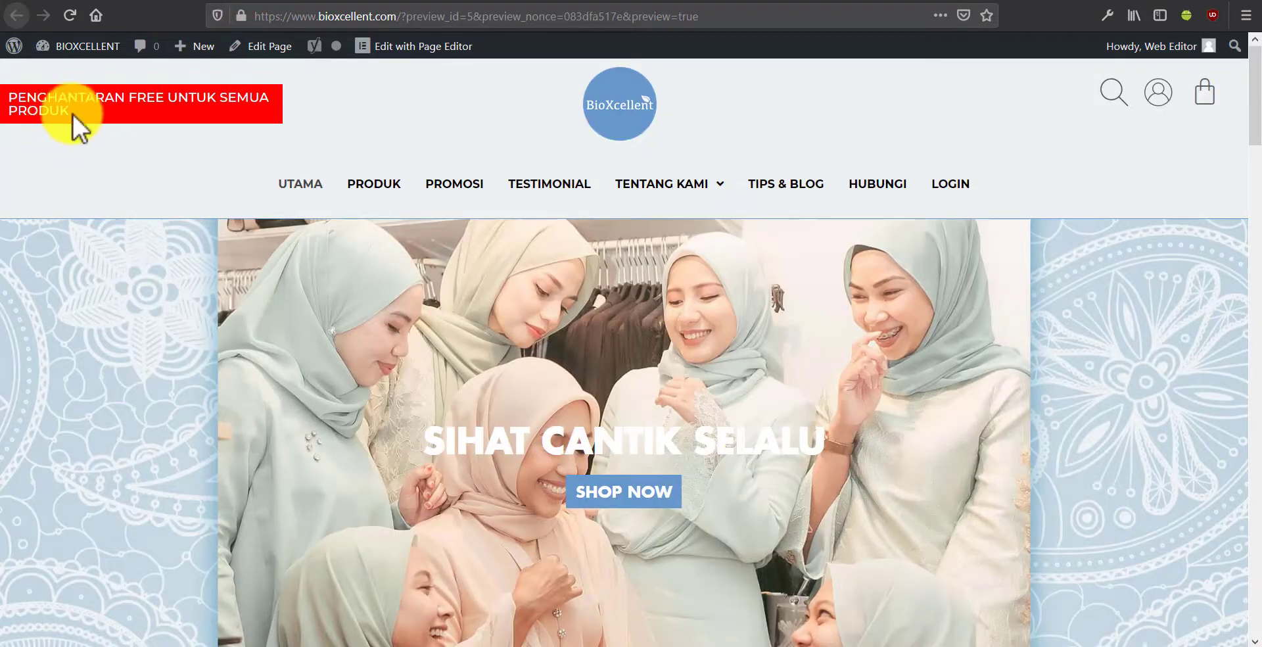
pyautogui.moveTo(74, 121); pyautogui.dragTo(5, 99)
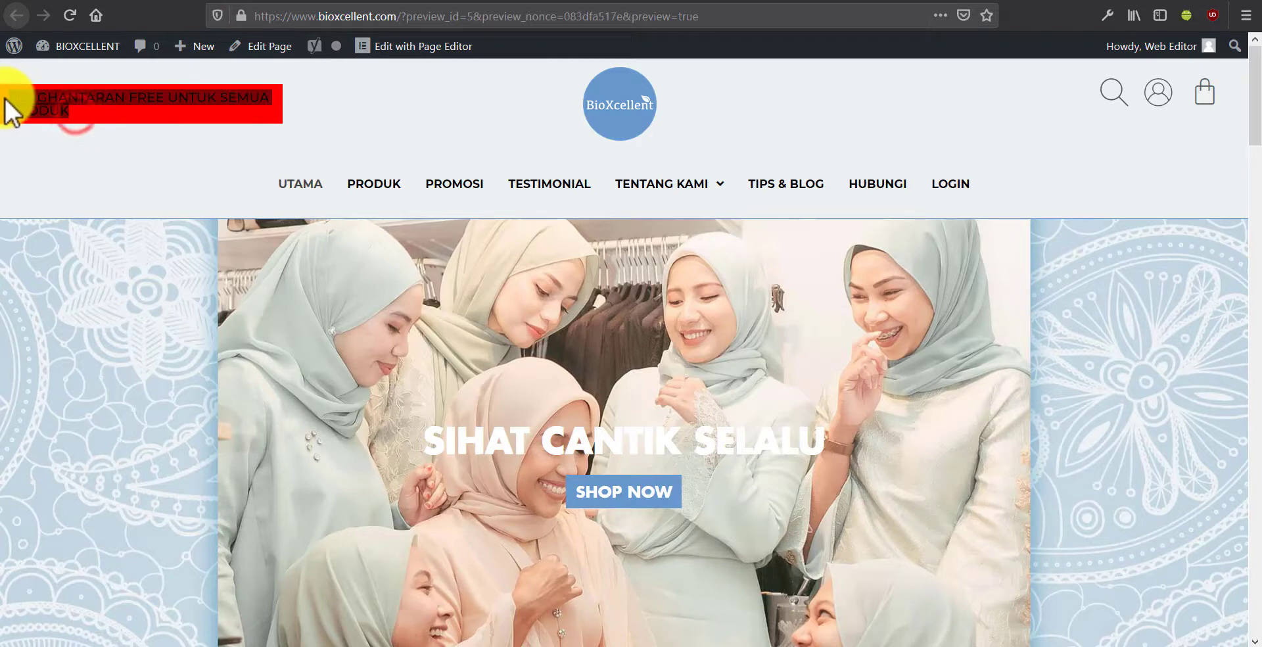
pyautogui.click(78, 127)
pyautogui.click(133, 1)
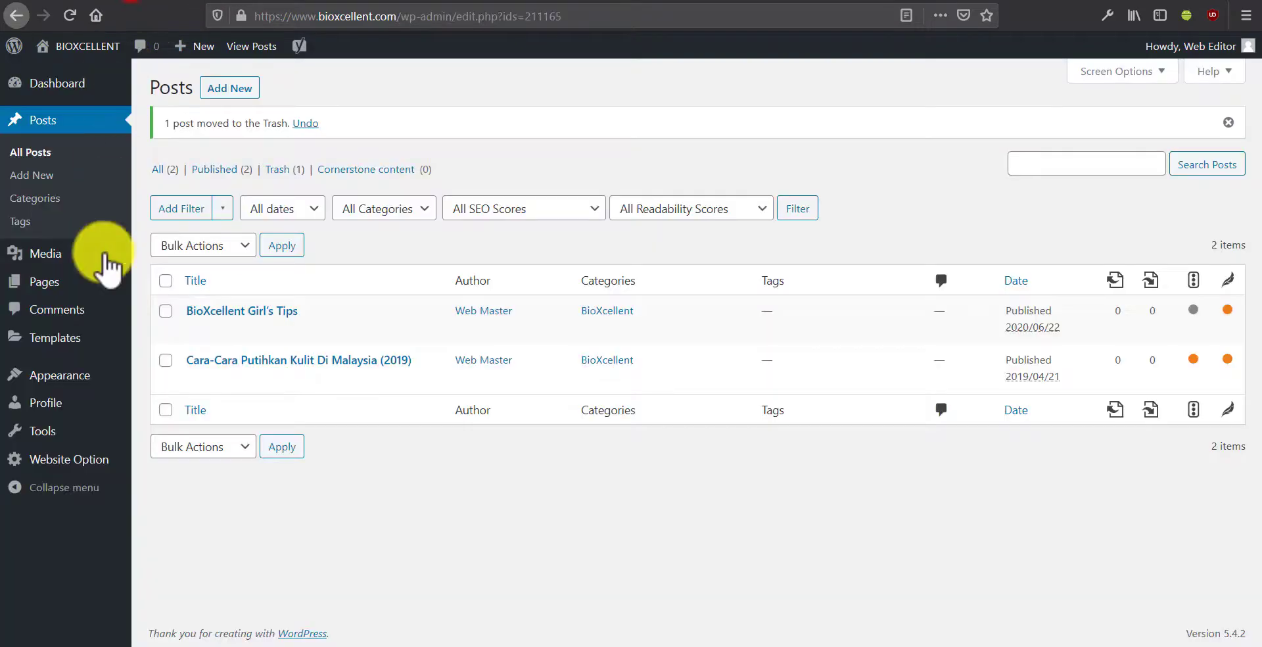
# Open the Website Option settings and place the cursor at the end of the Header Left Notice text
pyautogui.click(69, 459)
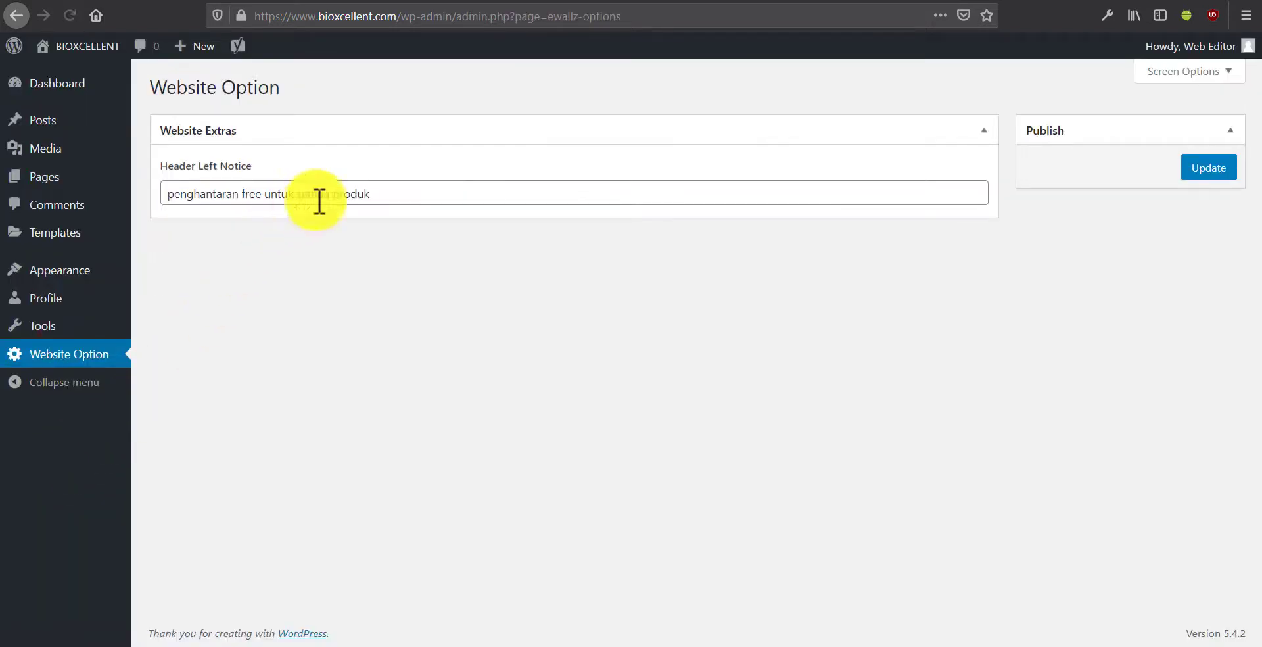
pyautogui.click(396, 195)
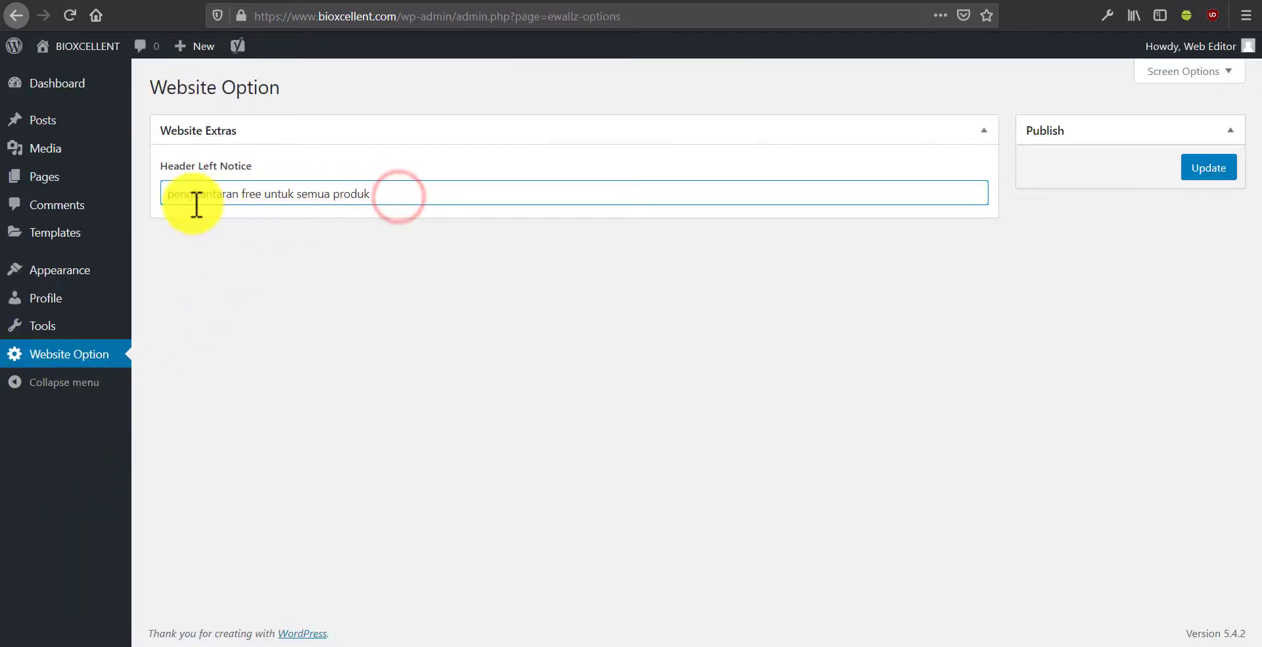
pyautogui.moveTo(174, 192); pyautogui.dragTo(397, 192)
pyautogui.click(394, 192)
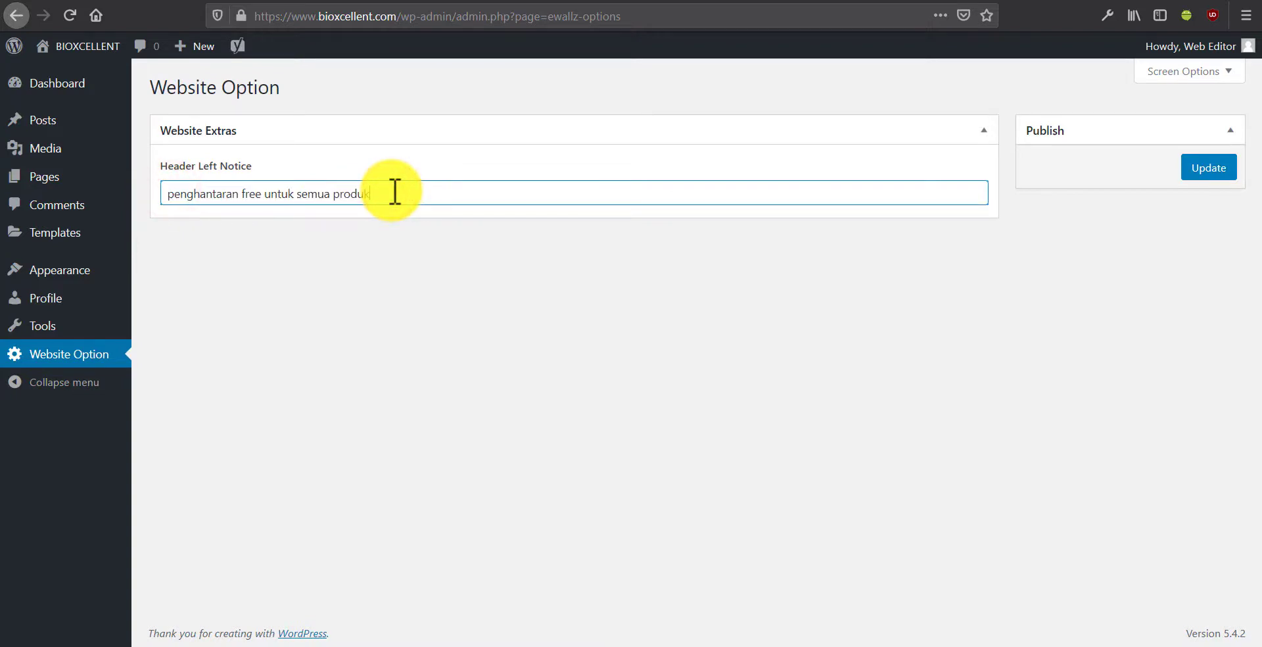
# Change the Header Left Notice to "penghantaran free untuk semua item" and update the website options
pyautogui.press('BackSpace')
pyautogui.press('BackSpace')
pyautogui.press('BackSpace')
pyautogui.press('BackSpace')
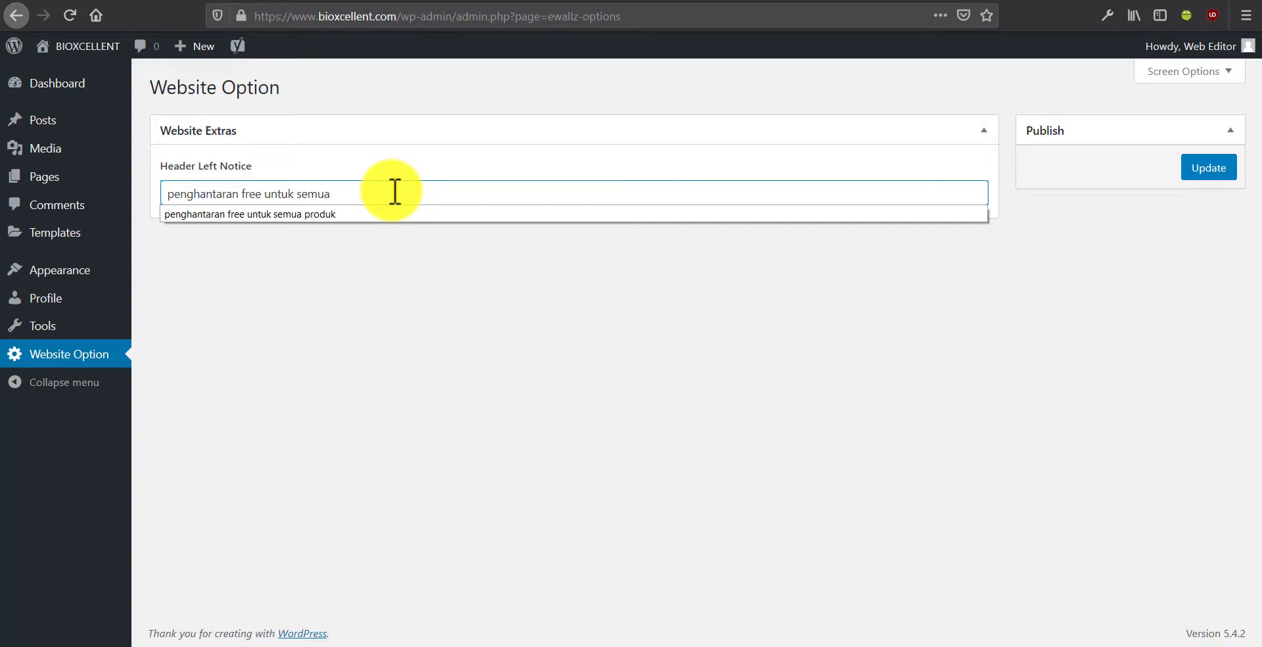
pyautogui.write('item')
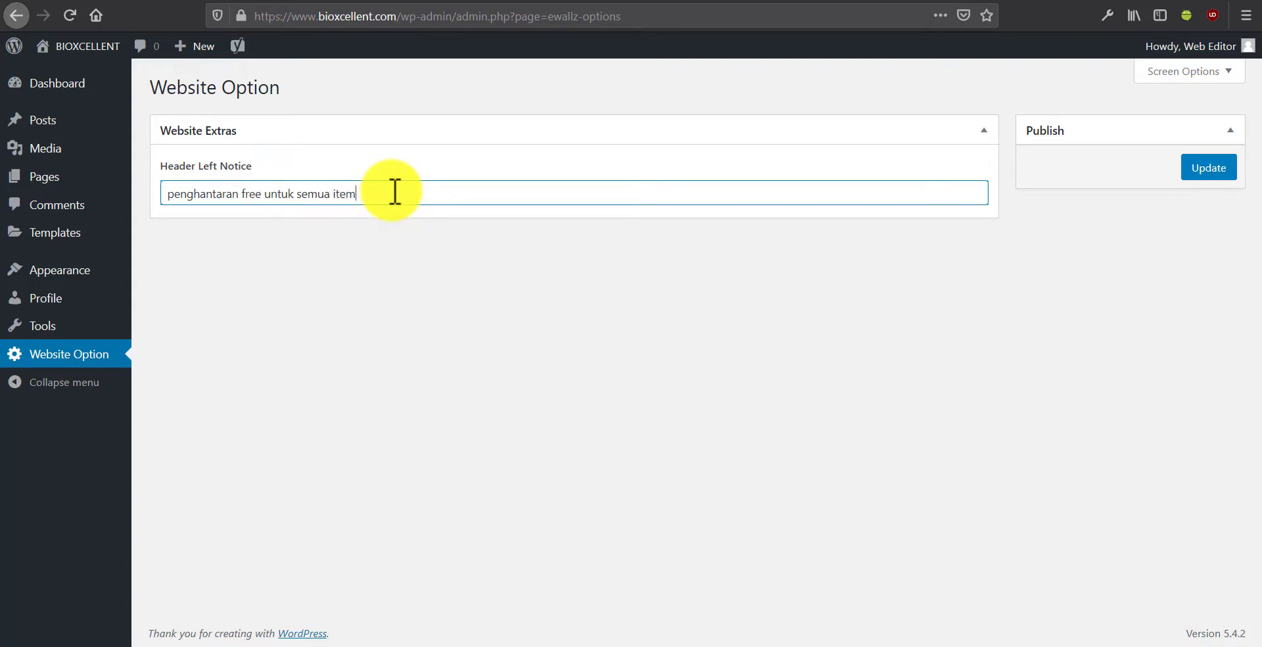
pyautogui.click(1191, 168)
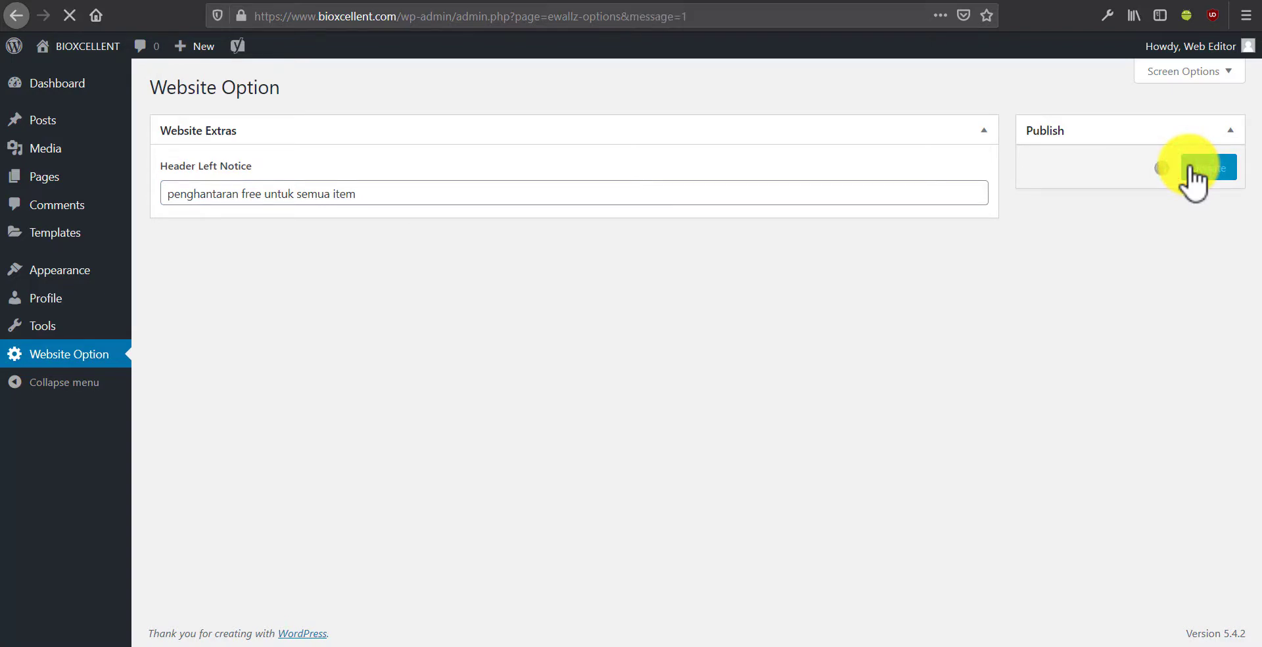
# Reload the previewed home page, check the red header notice and return to the Website Option settings
pyautogui.click(282, 0)
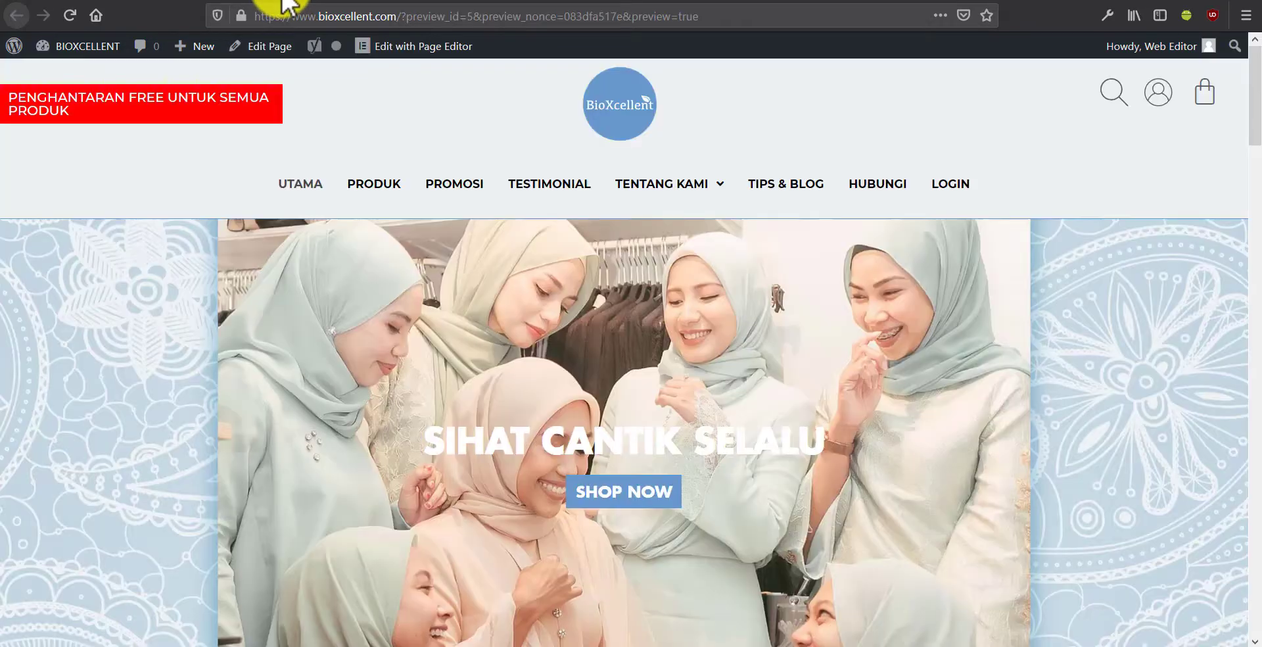
pyautogui.click(63, 17)
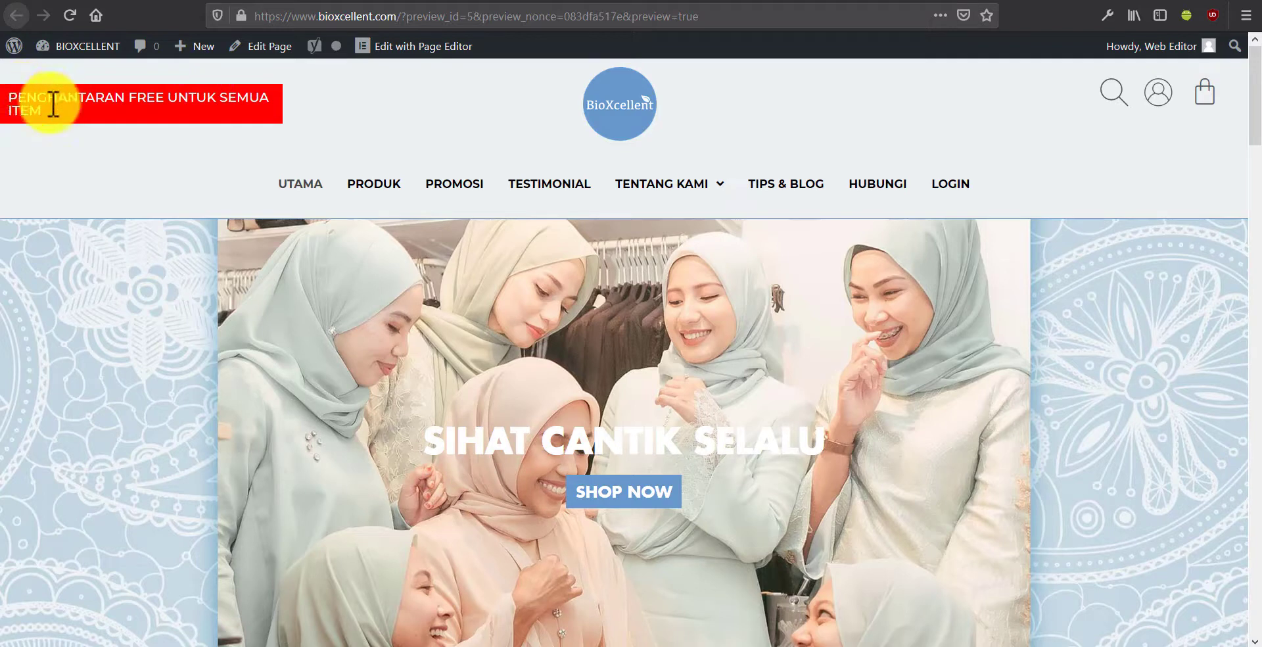
pyautogui.click(33, 108)
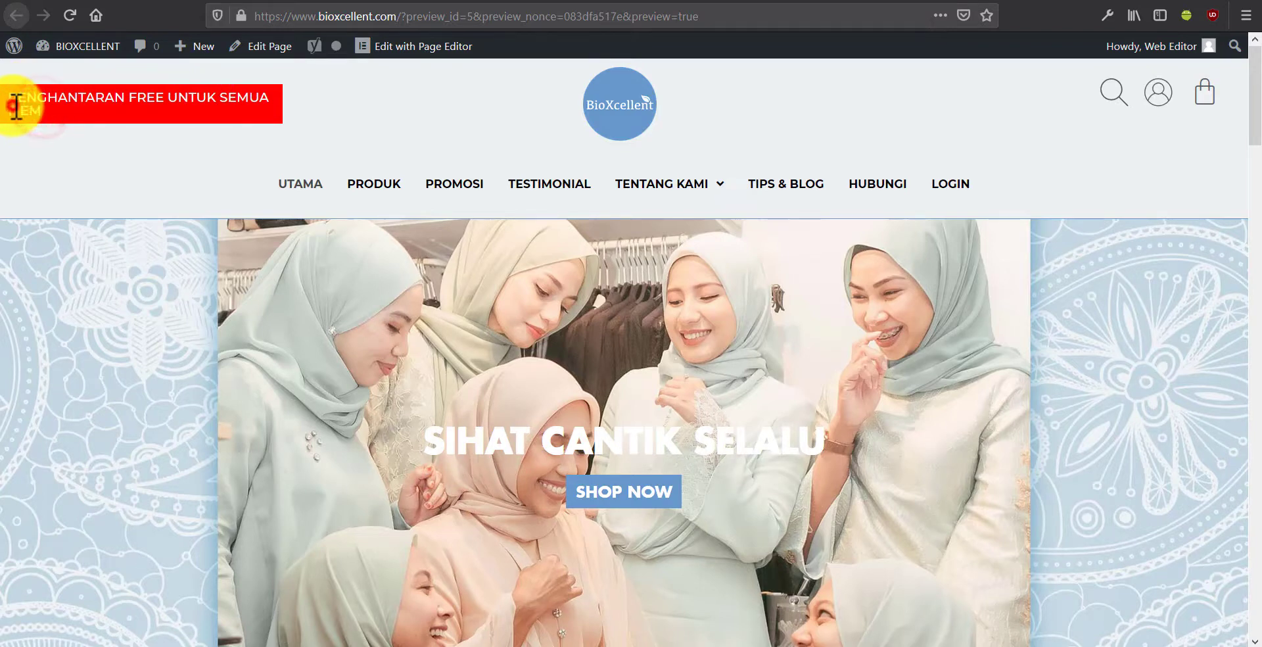
pyautogui.click(107, 6)
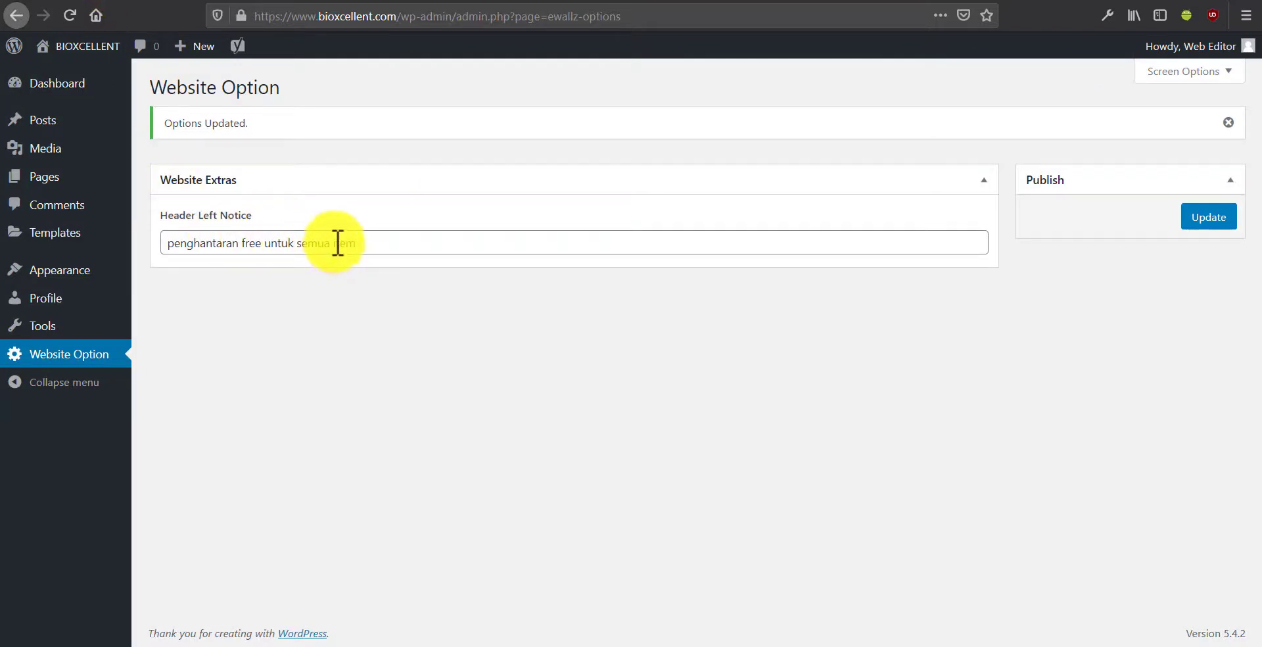
# Set the Header Left Notice to "penghantaran free untuk semua produk" and update the website options
pyautogui.moveTo(333, 243); pyautogui.dragTo(355, 244)
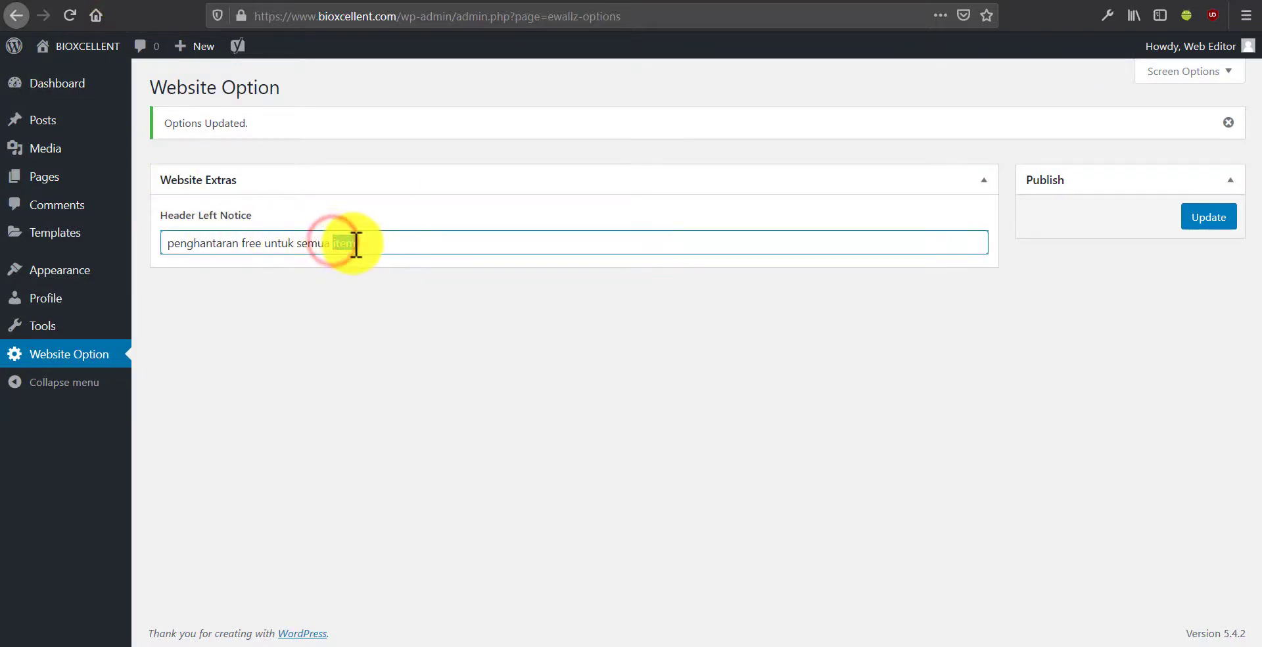
pyautogui.write('produk')
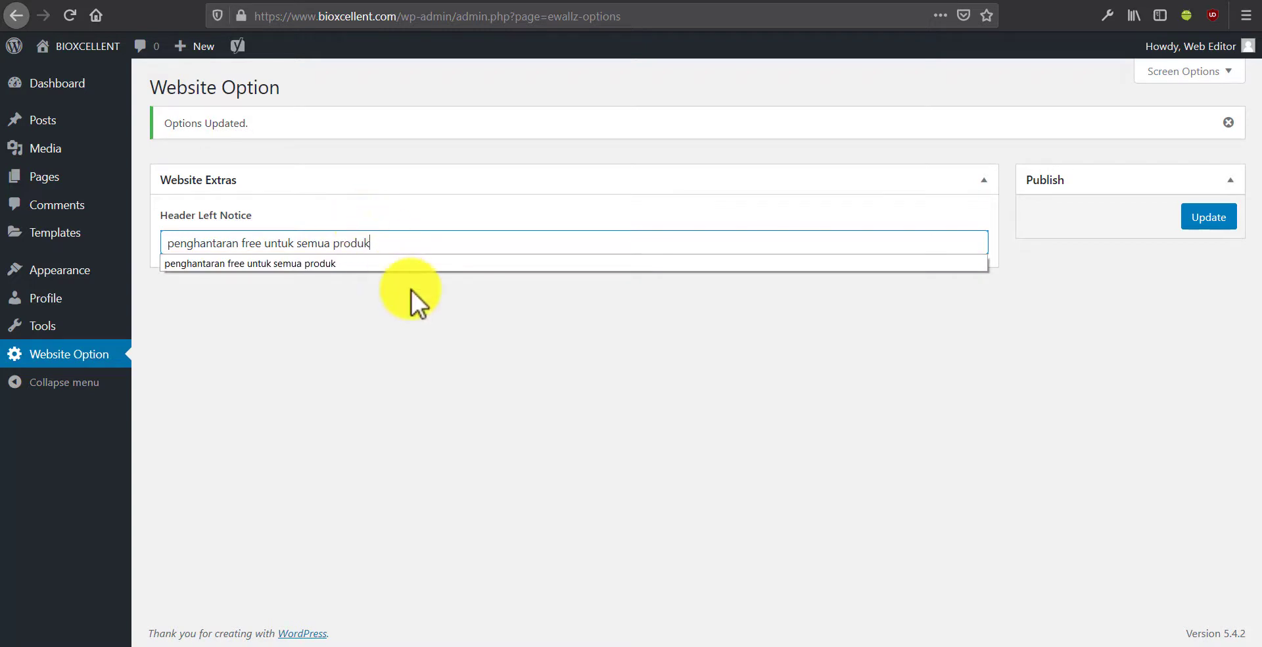
pyautogui.click(411, 263)
pyautogui.click(1198, 218)
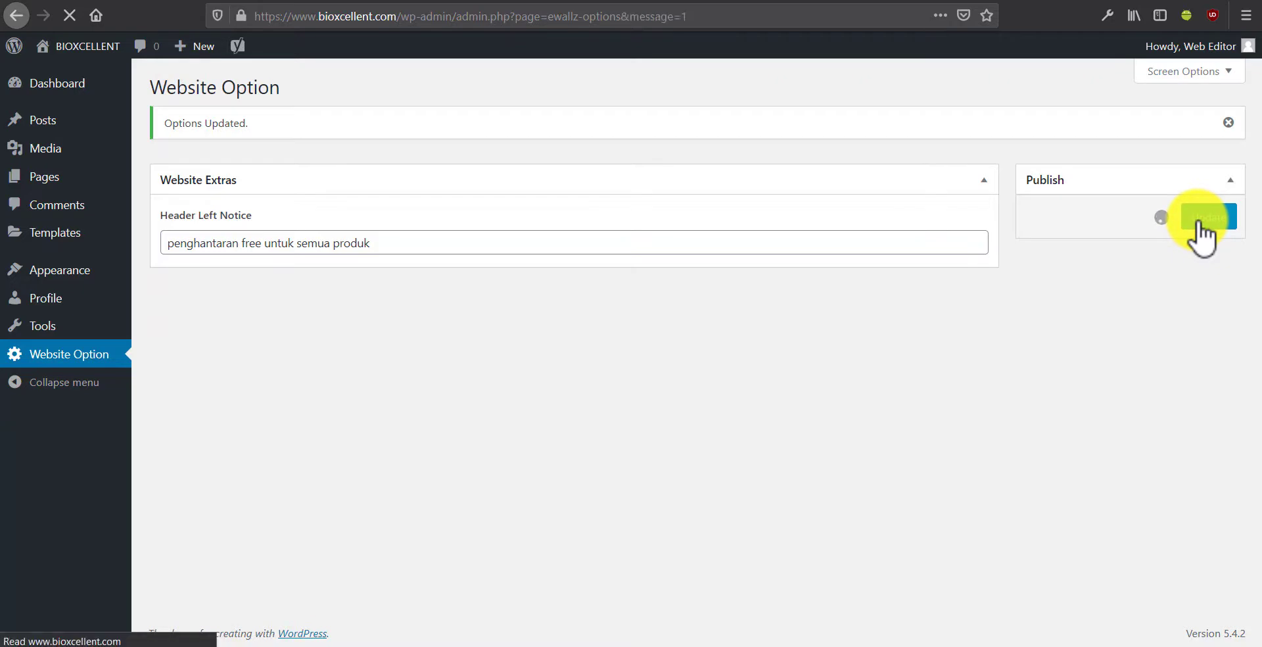
# Look over the previewed home page's product section and the red notice in its header
pyautogui.click(265, 0)
pyautogui.scroll(-8, 258, 358)
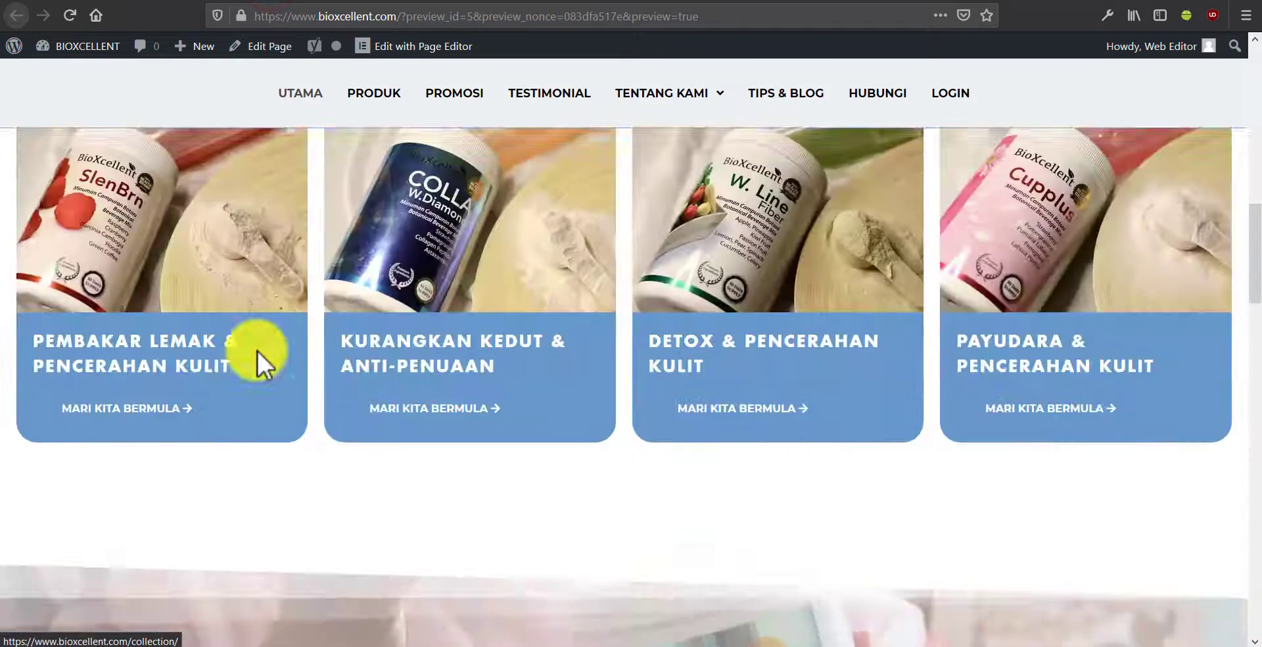
pyautogui.scroll(4, 258, 350)
pyautogui.click(105, 1)
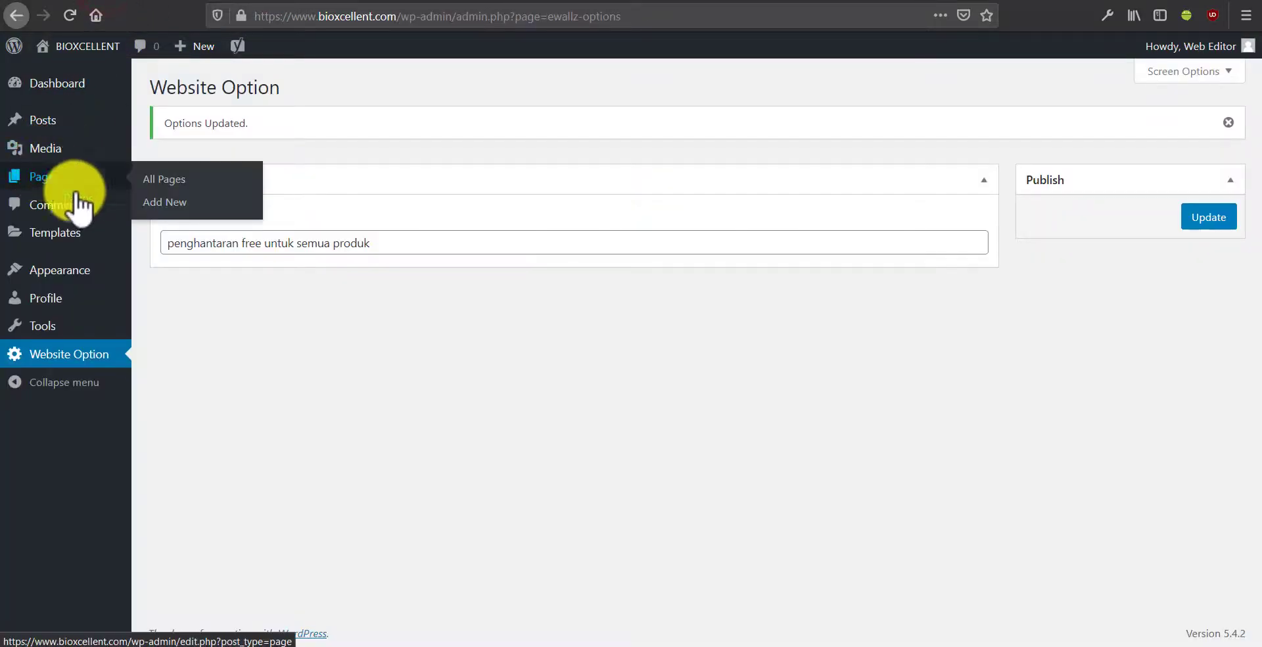
pyautogui.moveTo(71, 192)
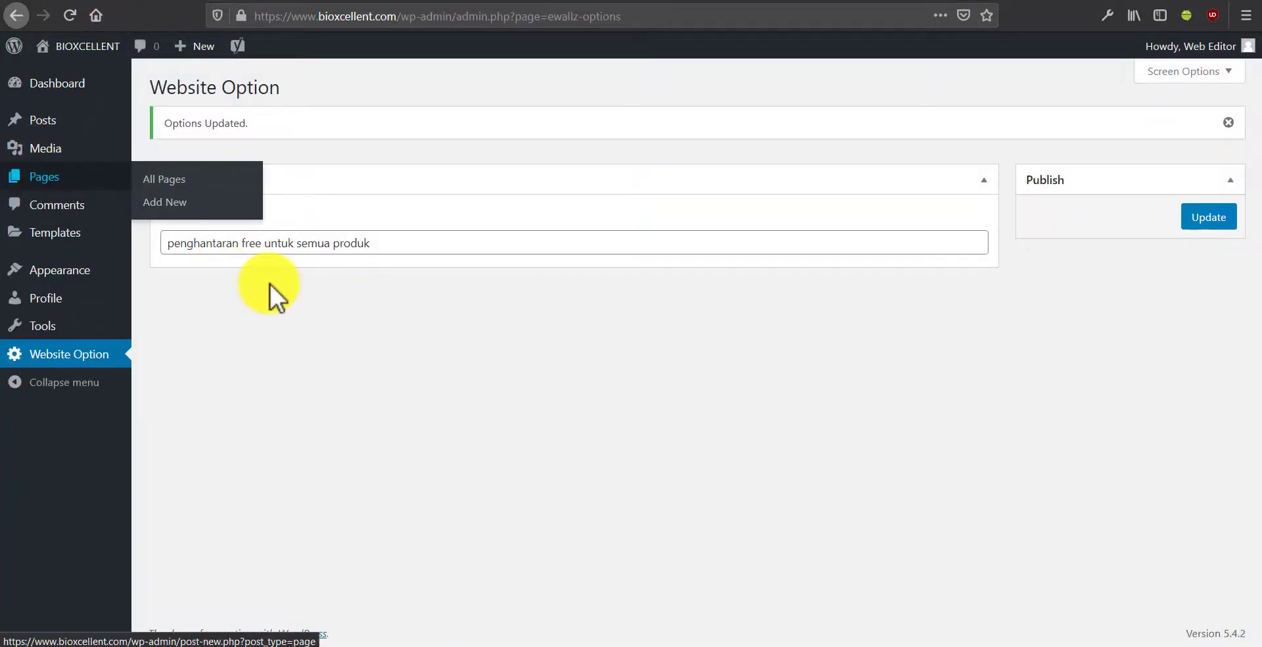
pyautogui.click(273, 1)
pyautogui.scroll(8, 234, 202)
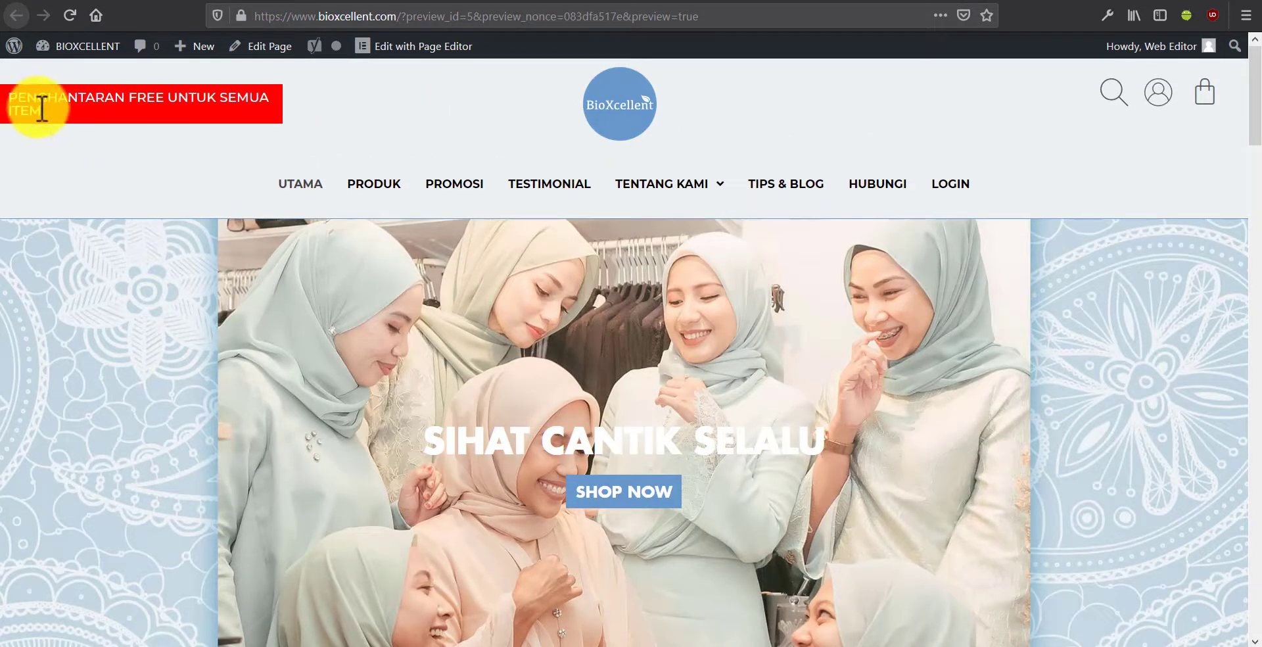
# Return to the Website Option settings and select the word "penghantaran" in the Header Left Notice
pyautogui.click(109, 3)
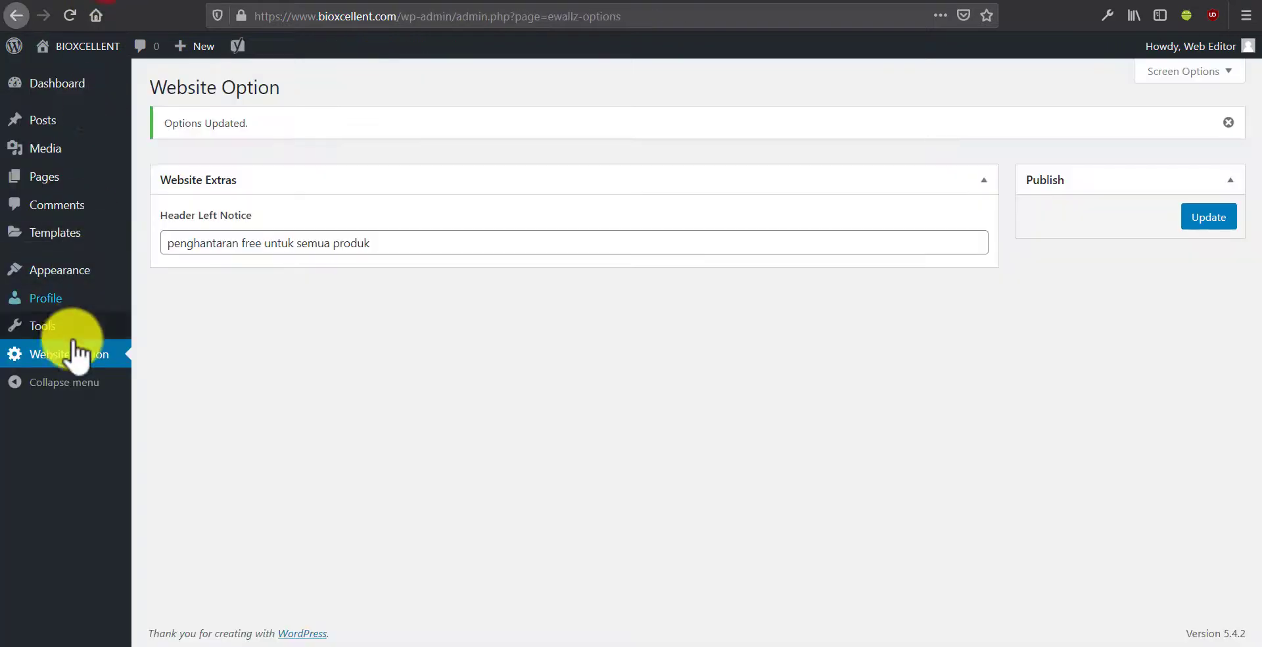
pyautogui.click(191, 242)
pyautogui.doubleClick(191, 242)
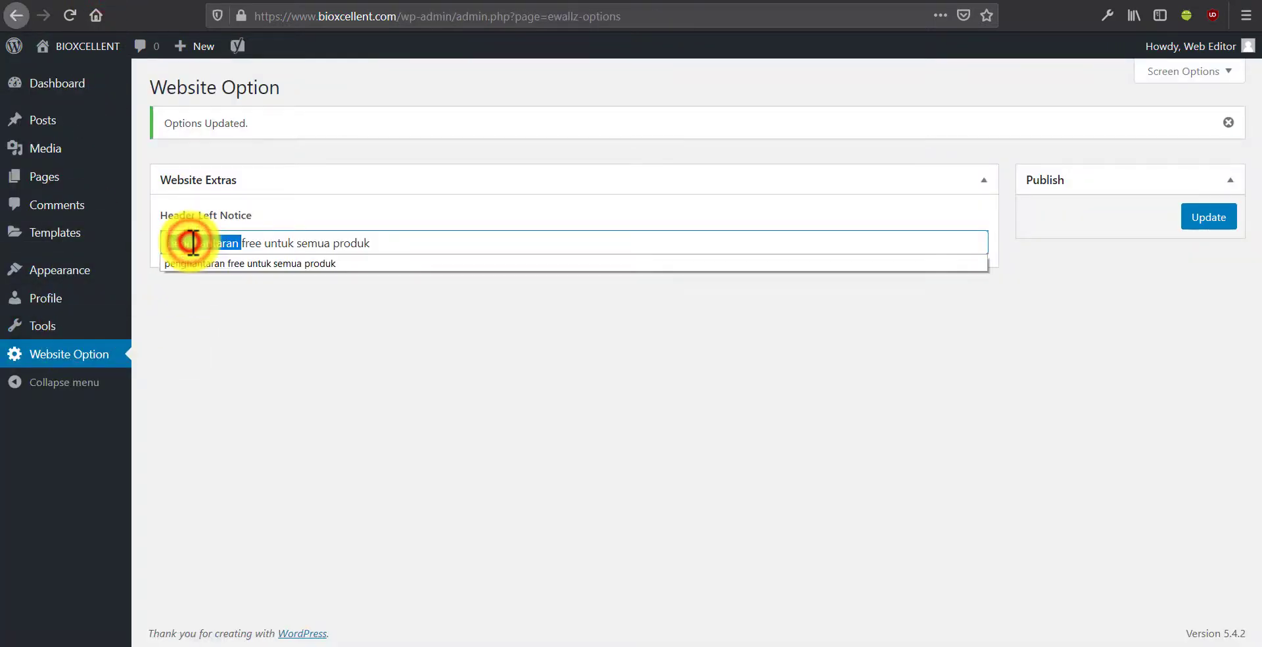